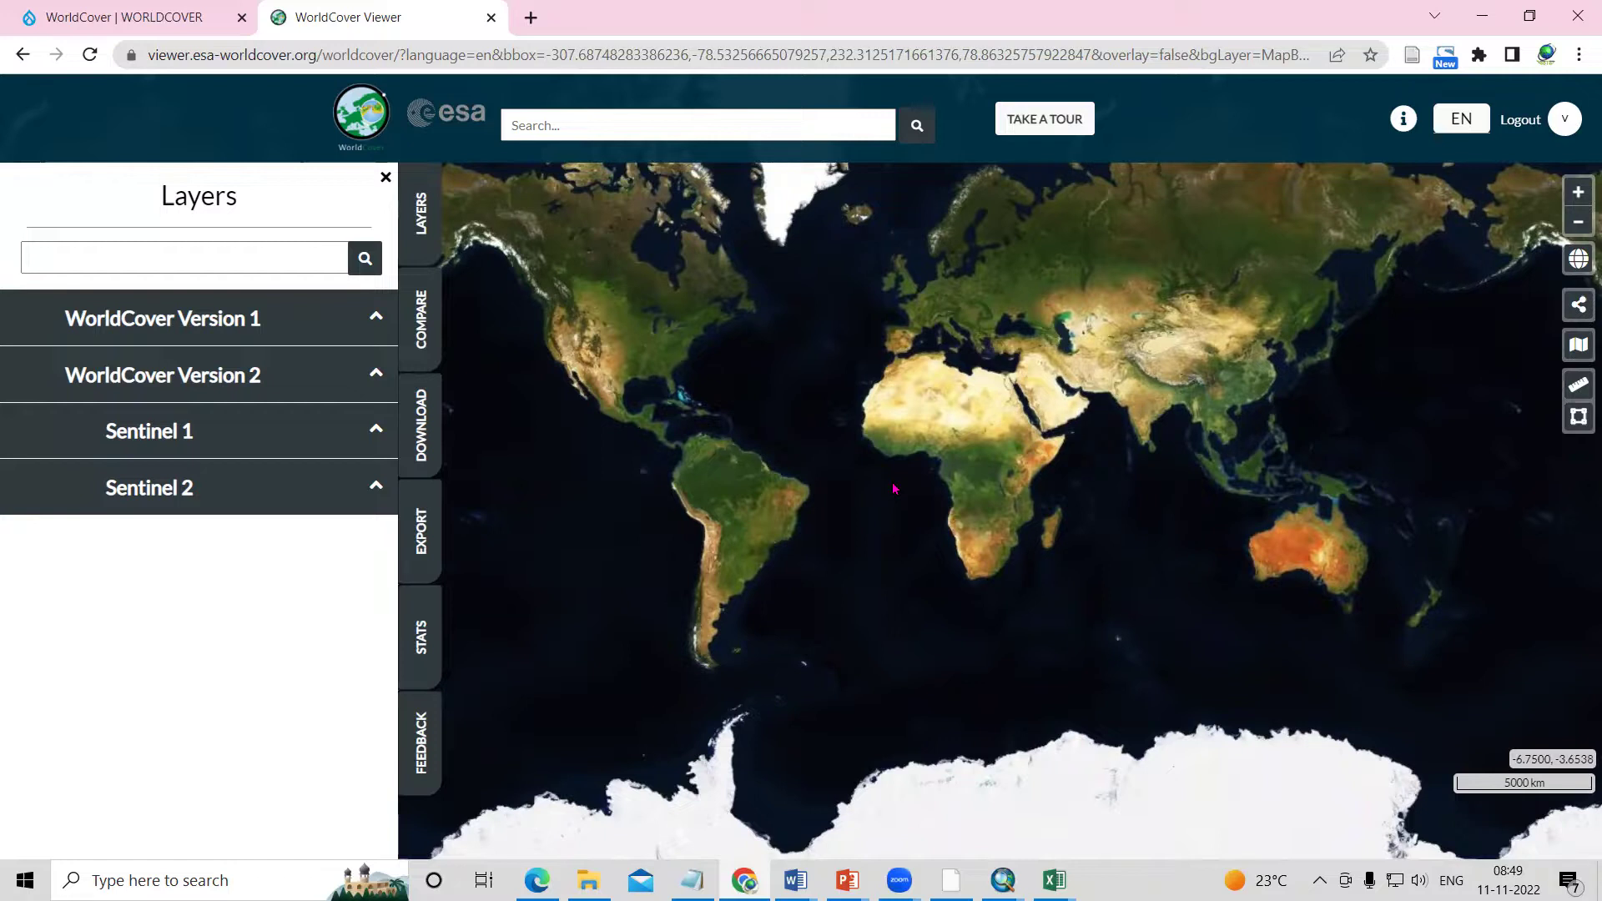
pyautogui.moveTo(902, 463); pyautogui.dragTo(978, 443)
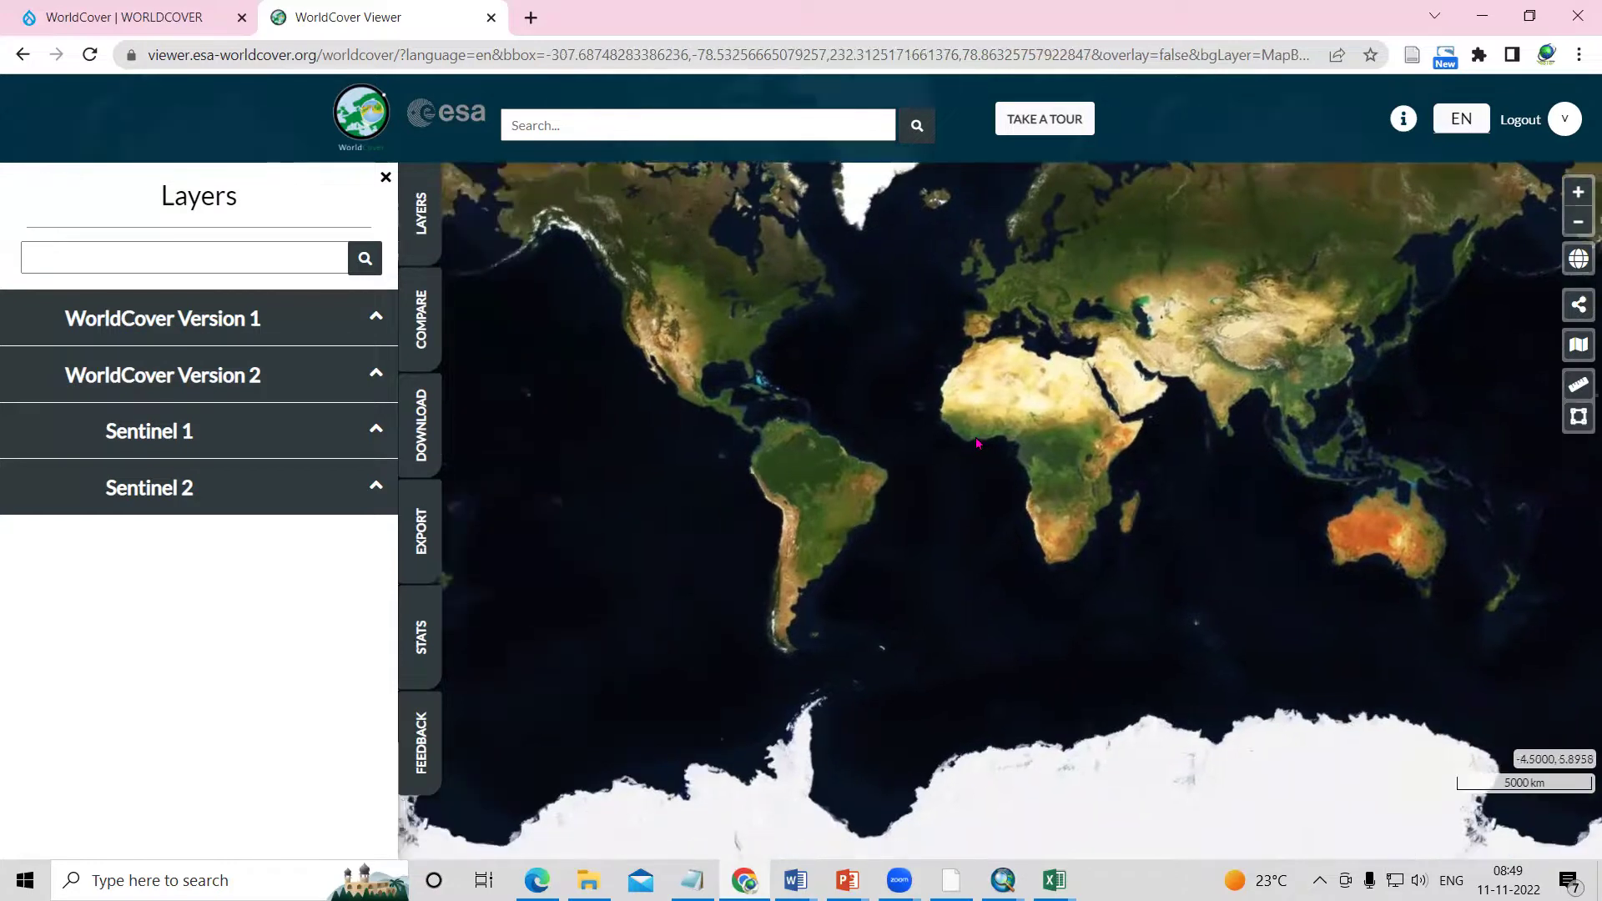
pyautogui.moveTo(978, 443)
pyautogui.mouseDown()
pyautogui.moveTo(931, 463)
pyautogui.moveTo(967, 472)
pyautogui.mouseUp()
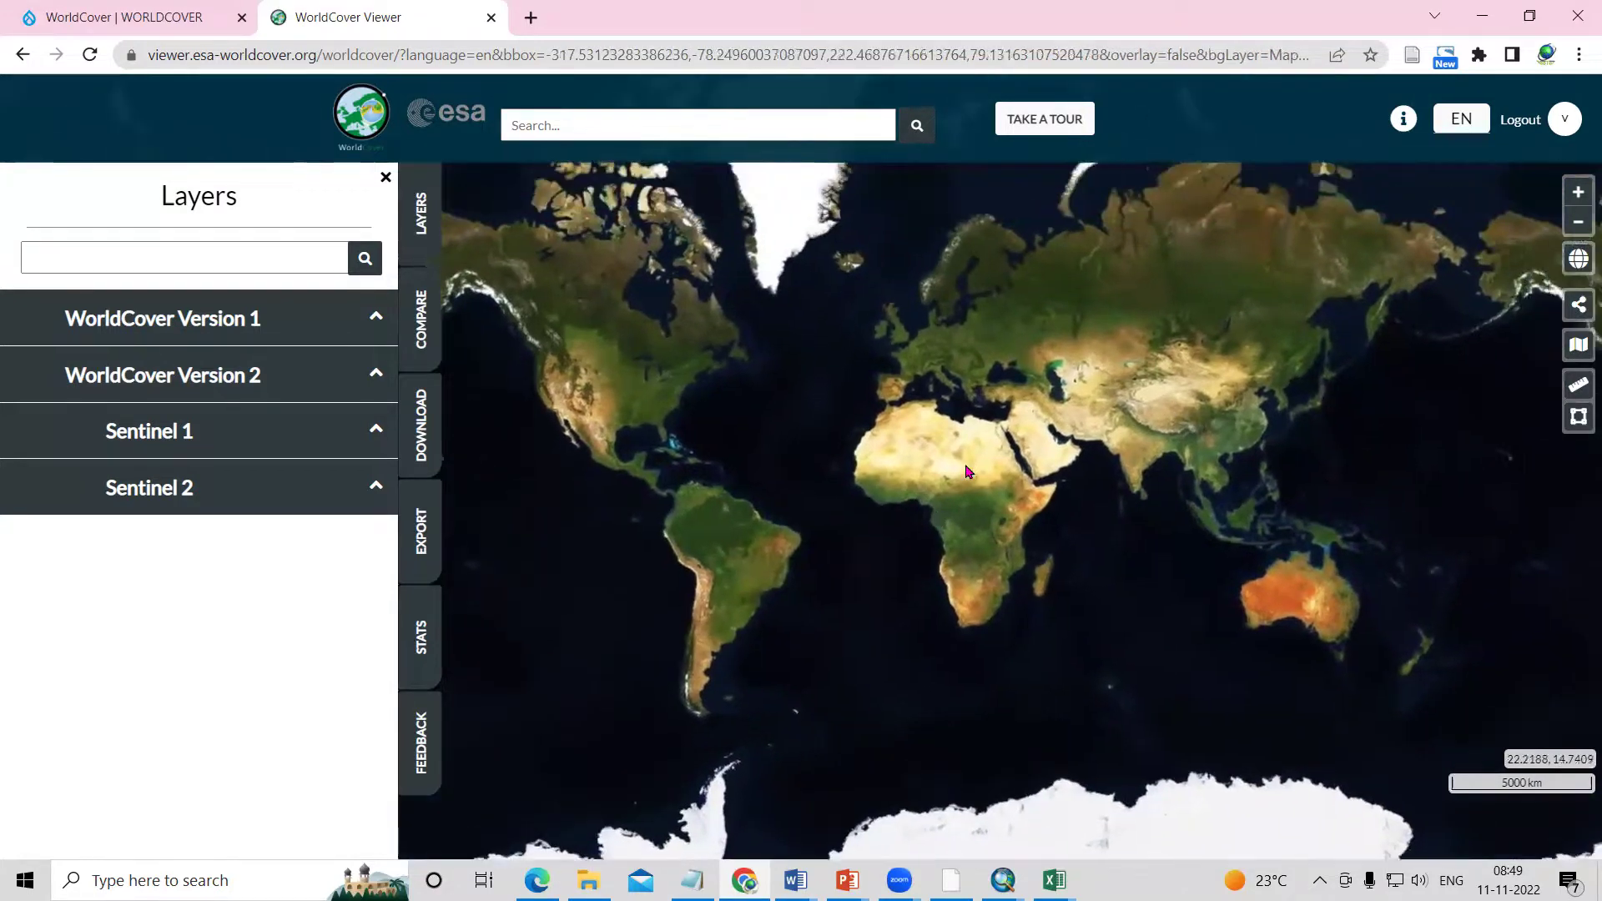
# - Search Google for "esa land cover 10m" in a new browser tab and open the WorldCover website from the results
pyautogui.click(531, 18)
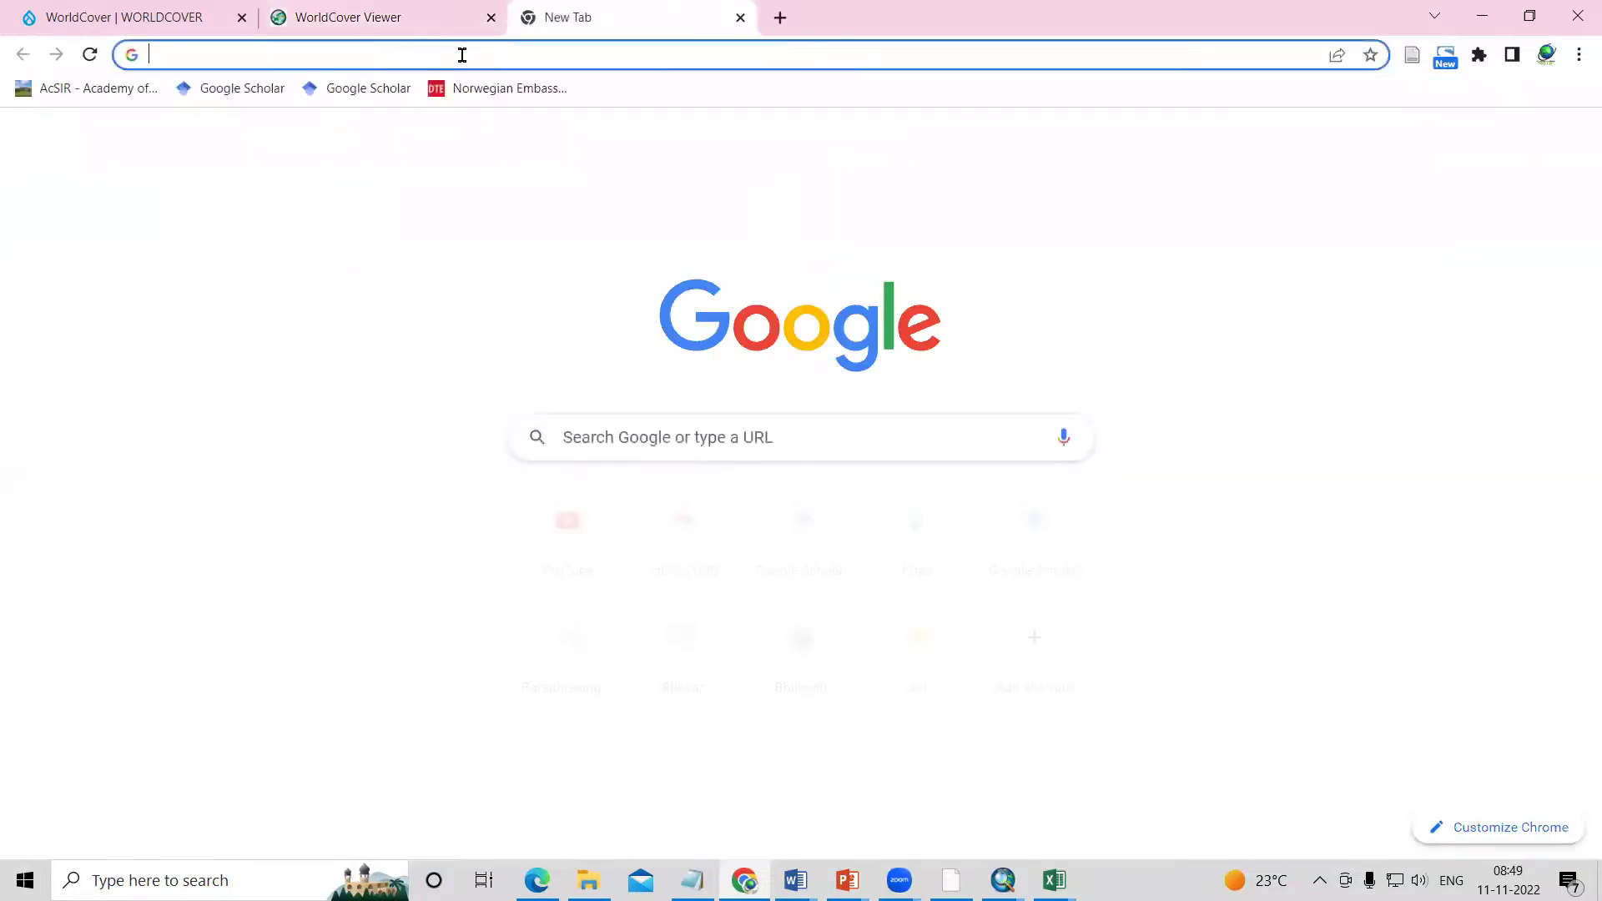
pyautogui.write('esa')
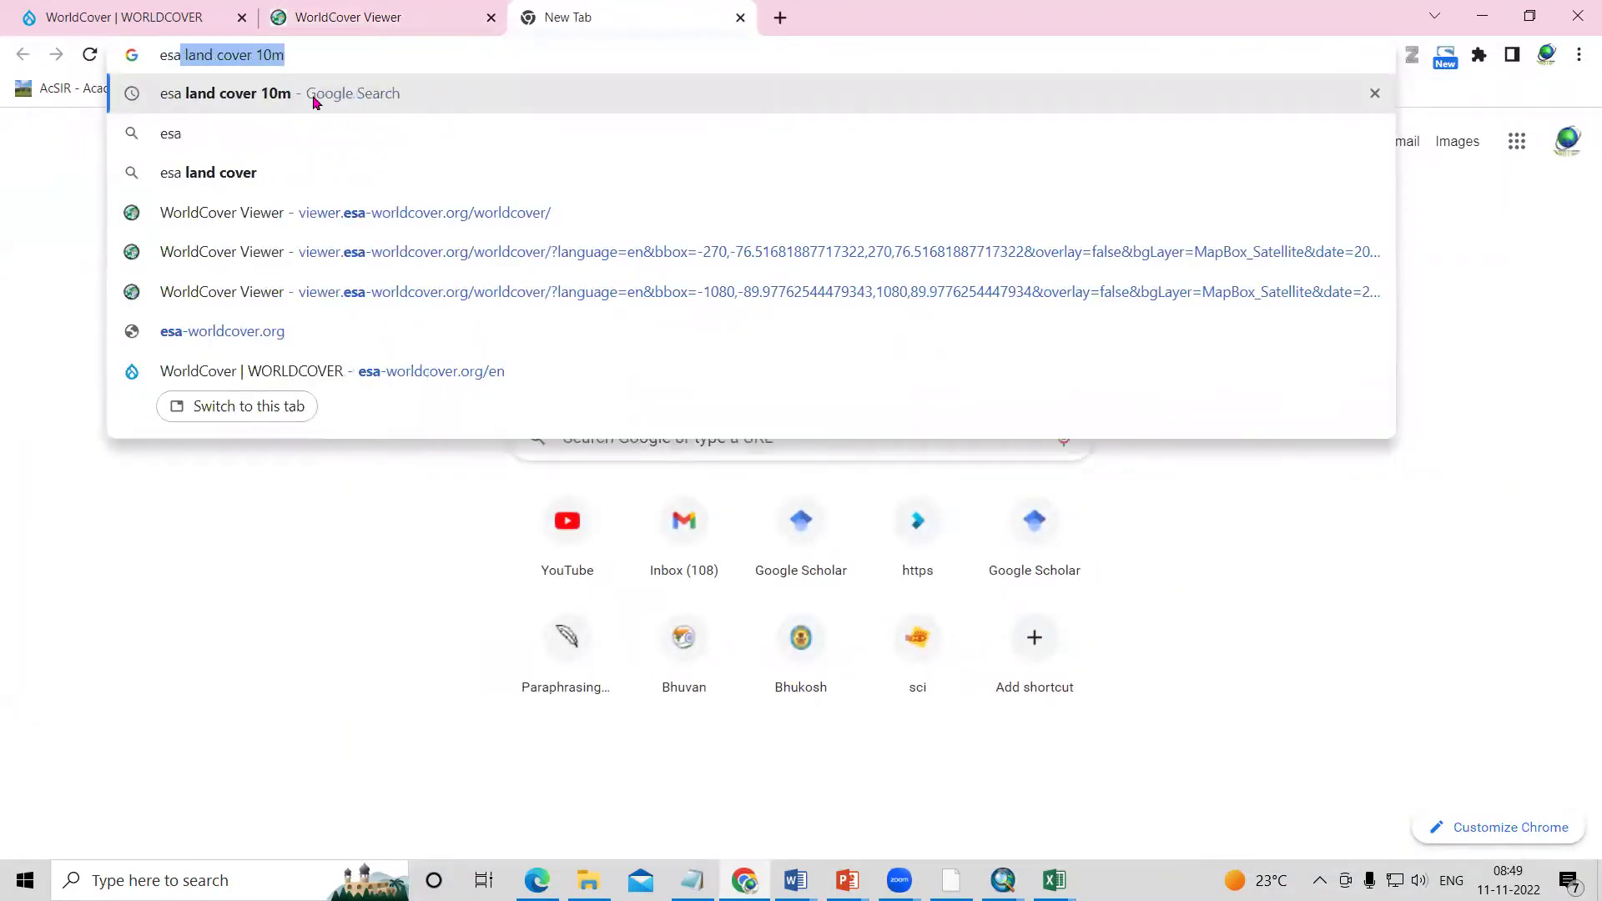
pyautogui.click(315, 101)
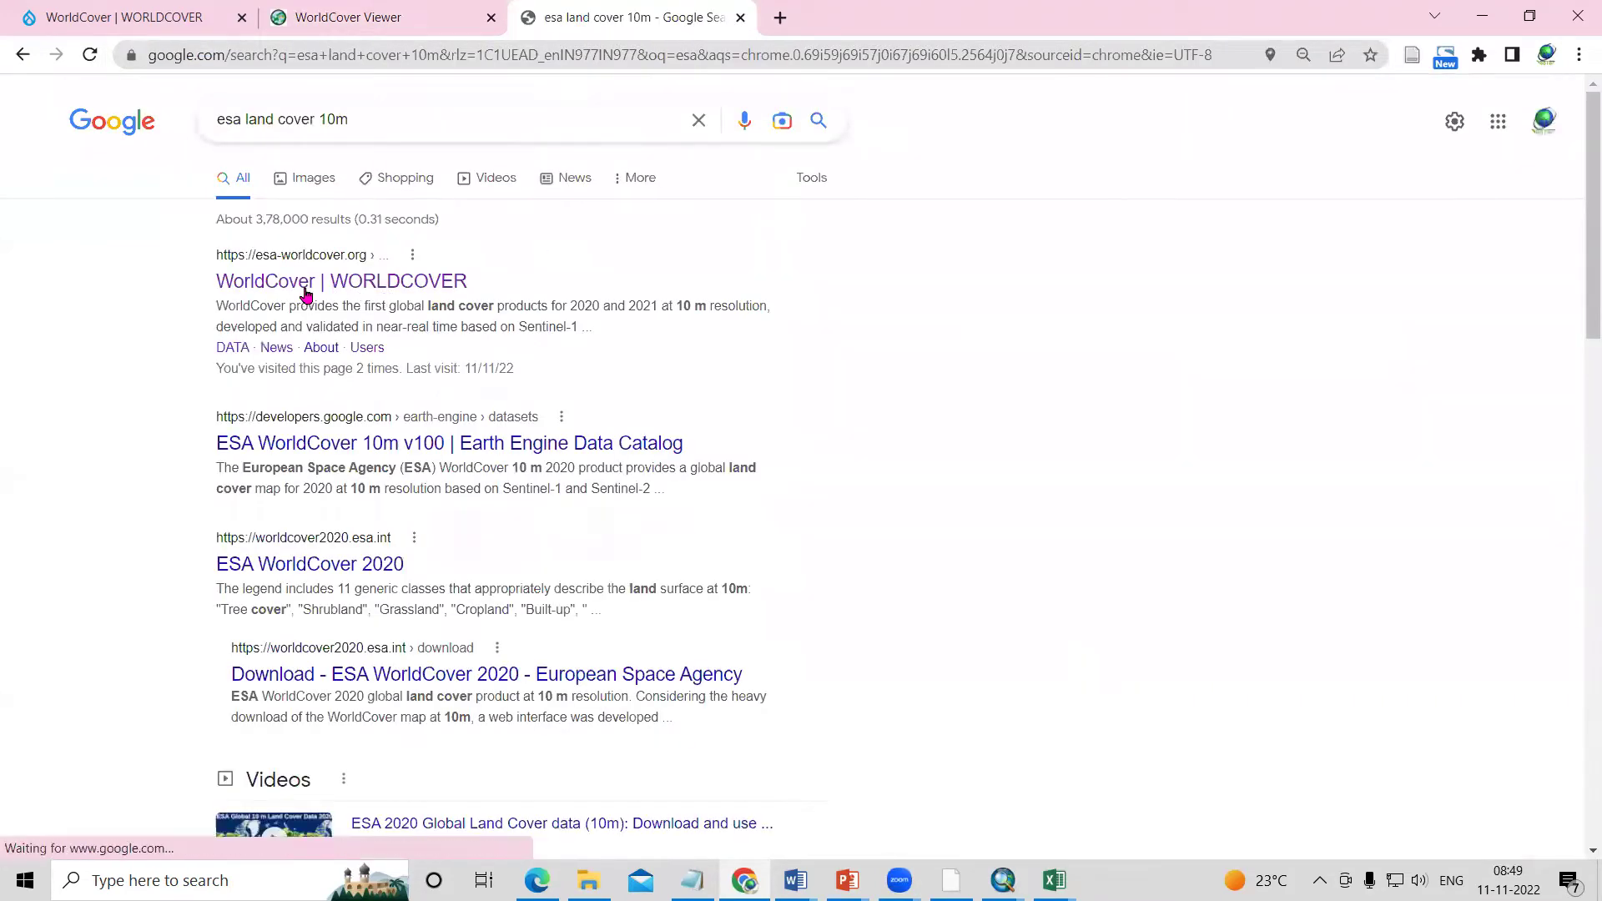
pyautogui.click(416, 292)
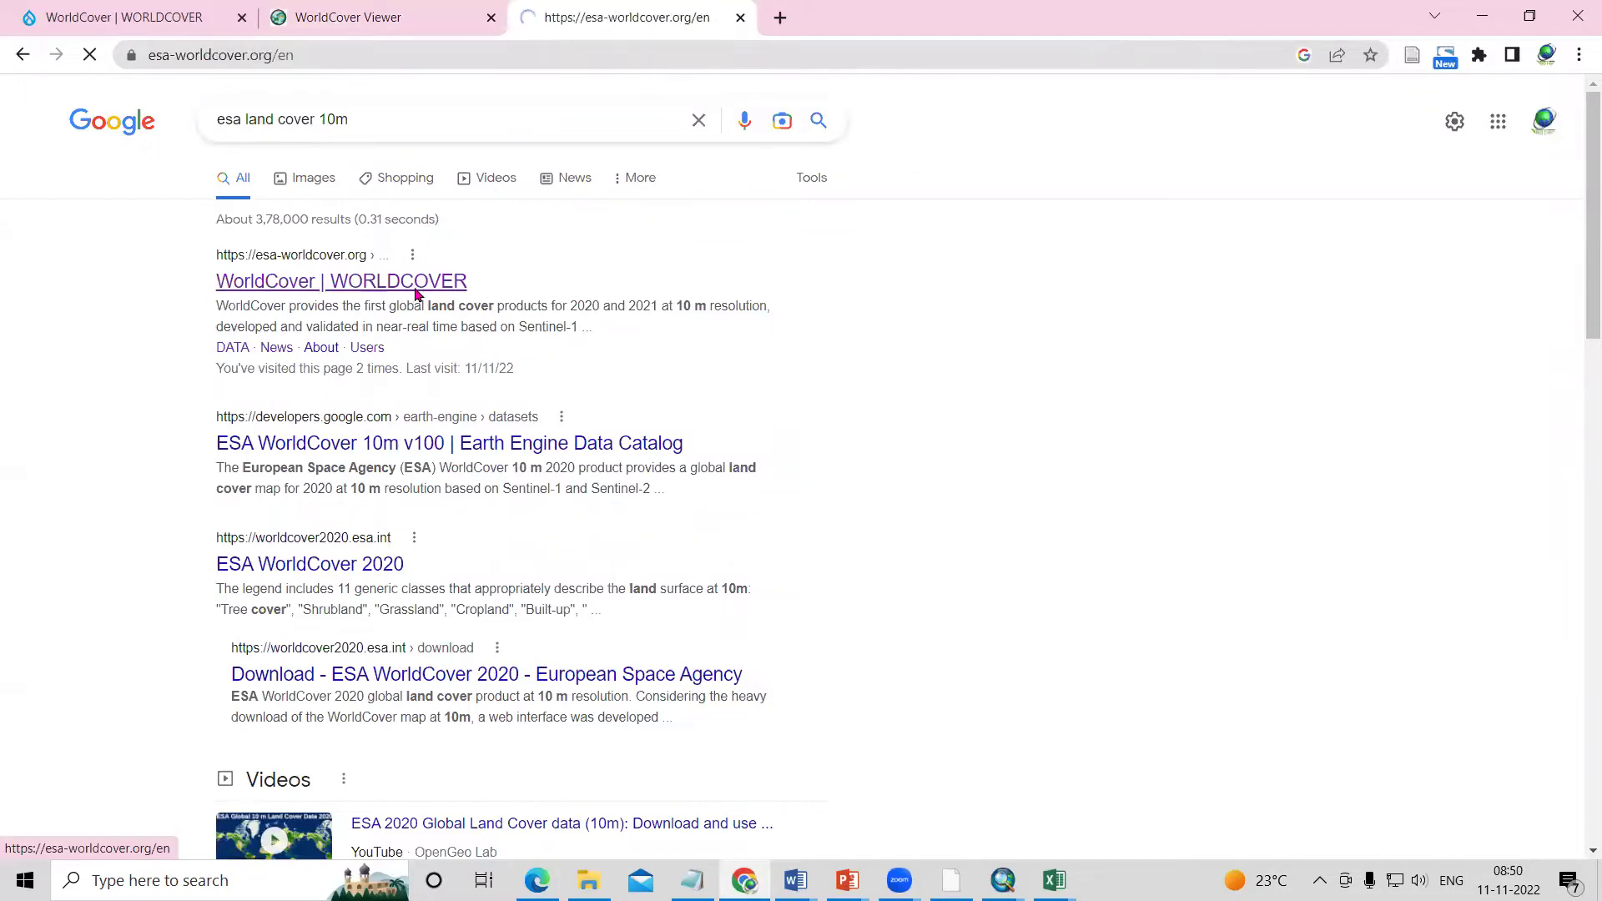
# - Review the resolution and Sentinel data sources under Worldwide land cover mapping, and open the WorldCover viewer from that section
pyautogui.scroll(-2, 553, 614)
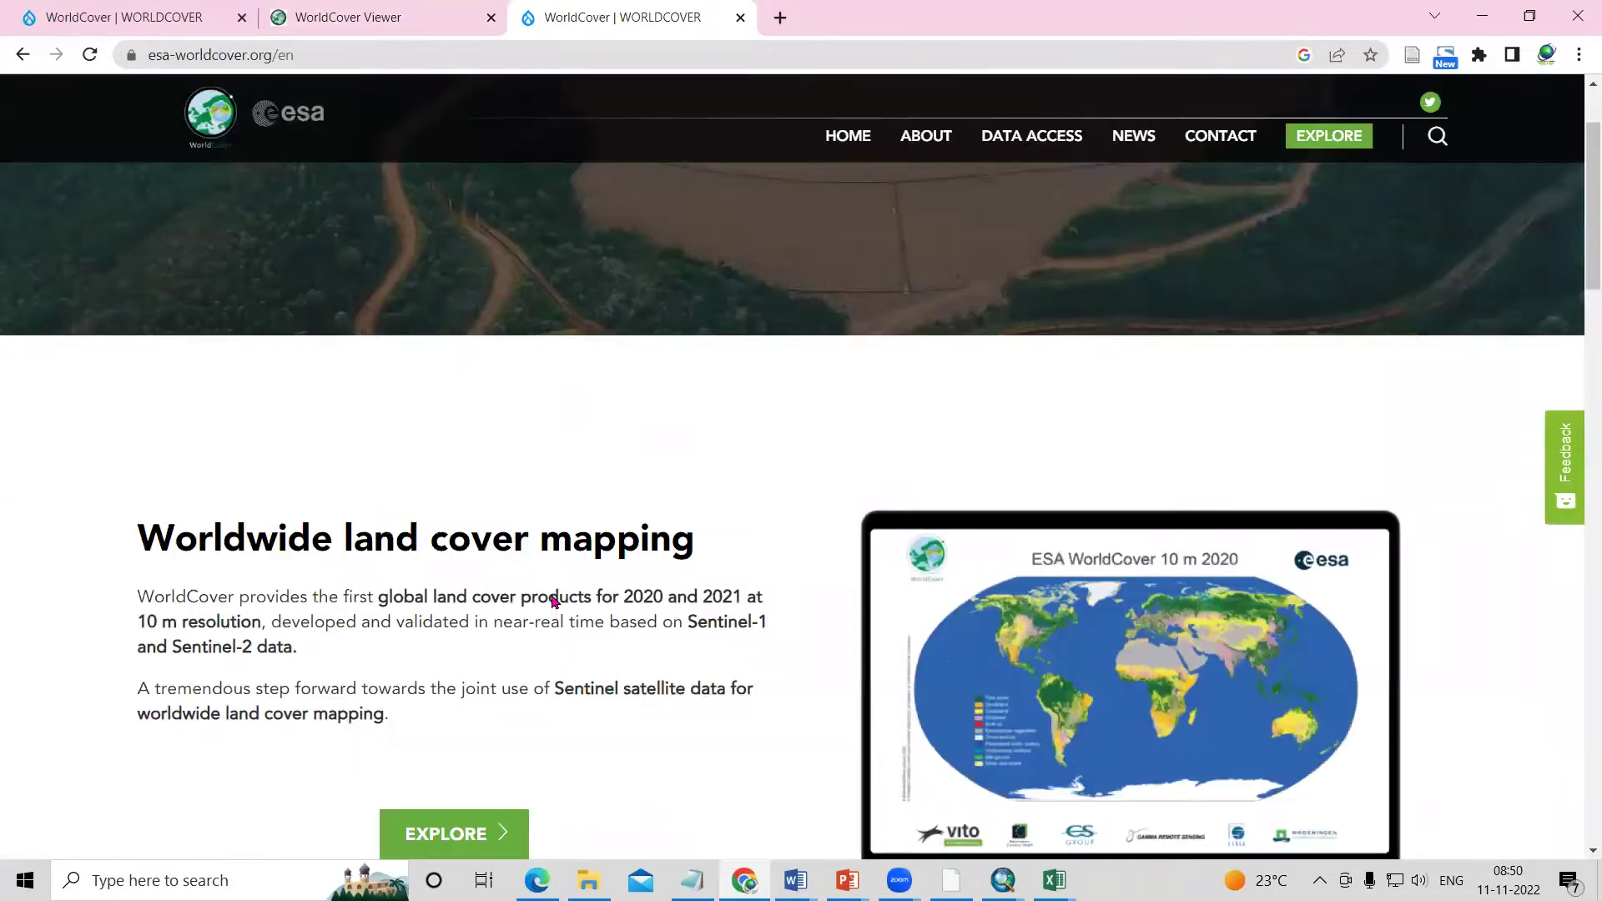
pyautogui.scroll(-1, 542, 542)
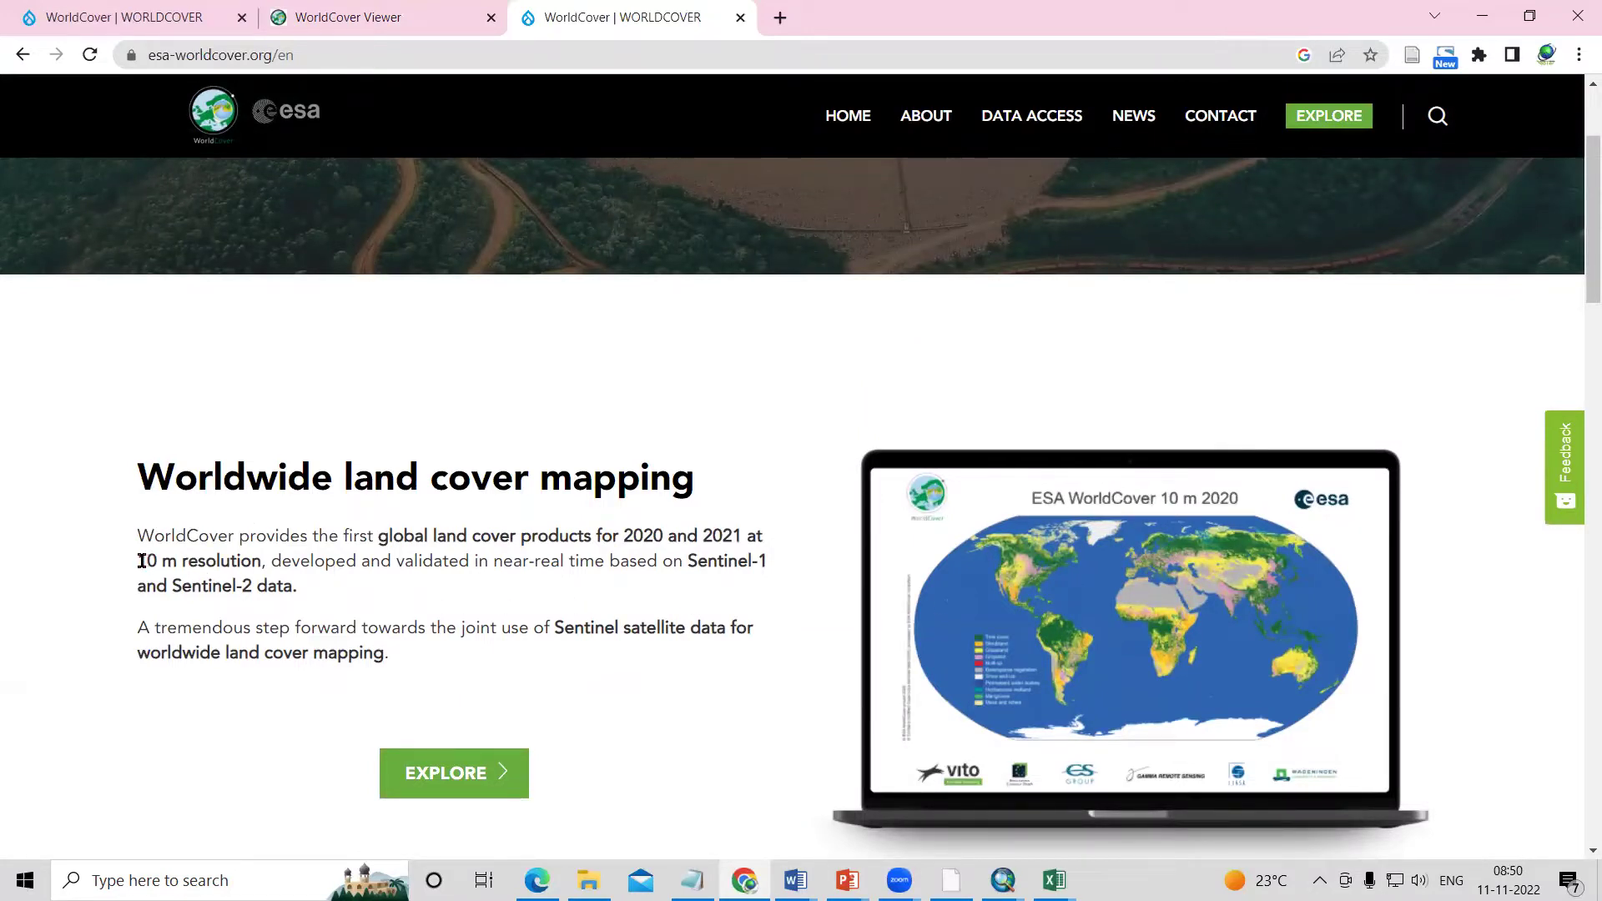
pyautogui.moveTo(141, 561); pyautogui.dragTo(200, 561)
pyautogui.moveTo(699, 561); pyautogui.dragTo(765, 563)
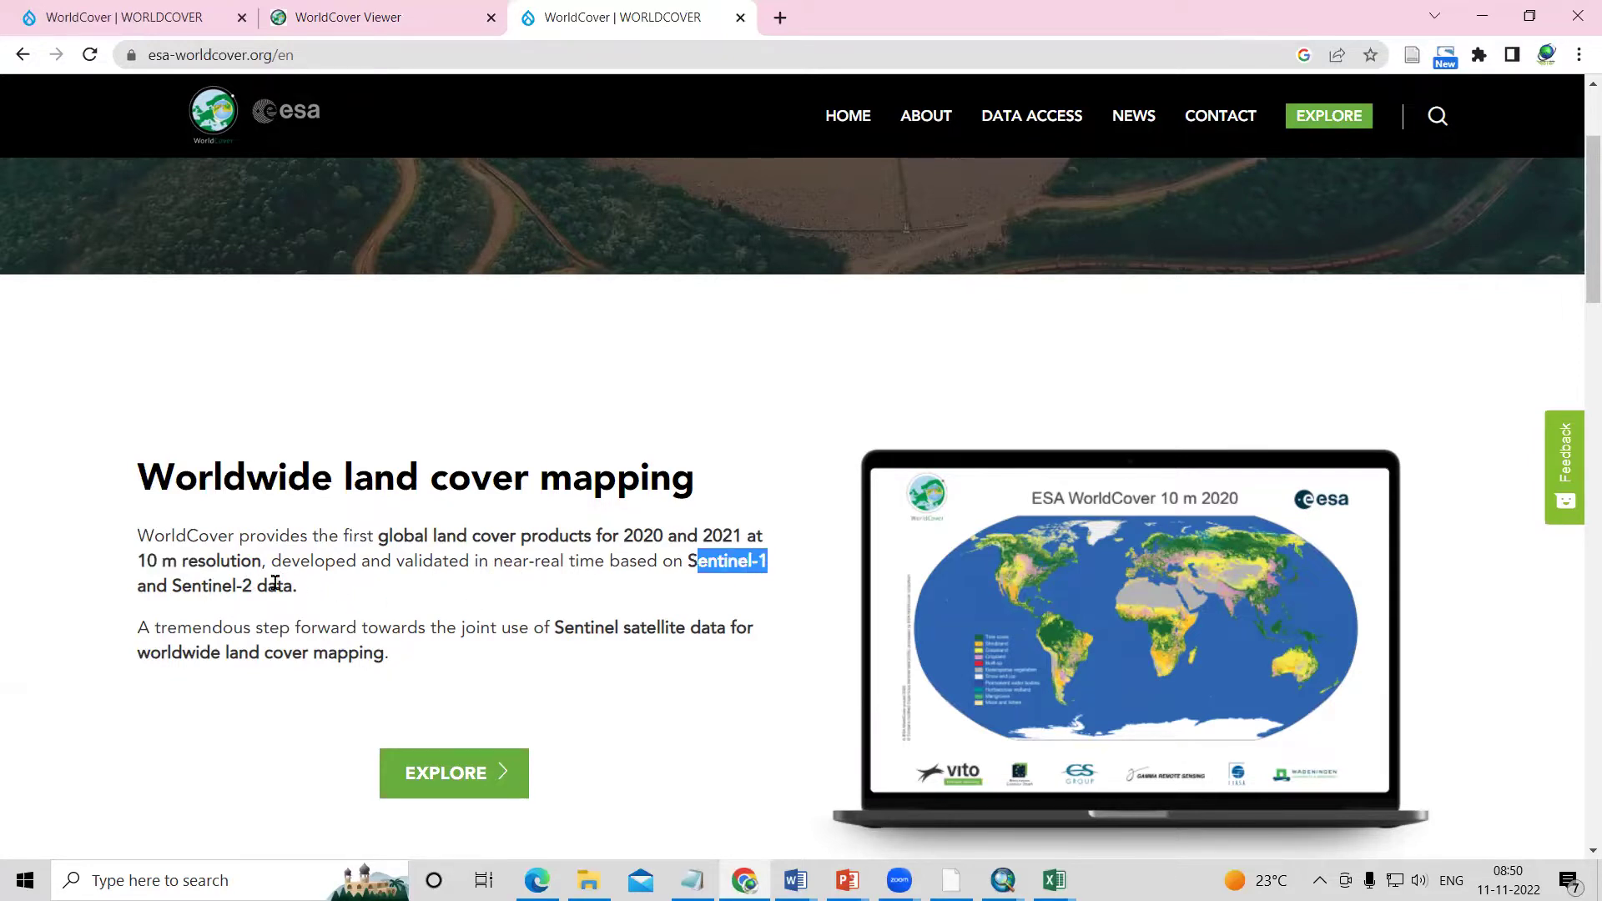
pyautogui.scroll(-2, 303, 631)
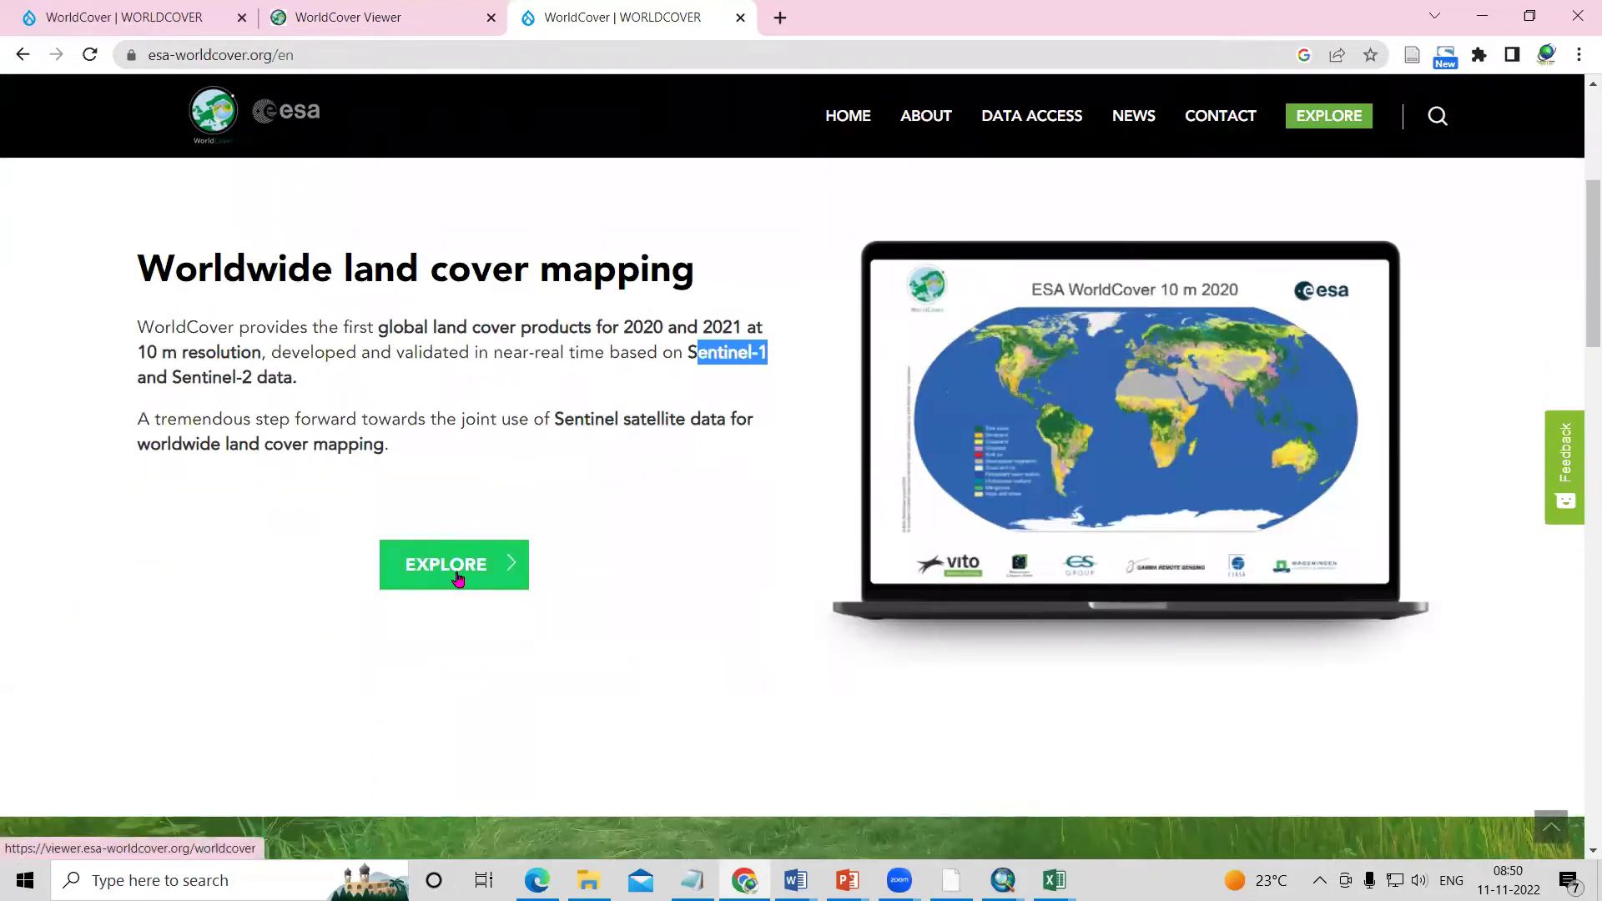
pyautogui.click(457, 576)
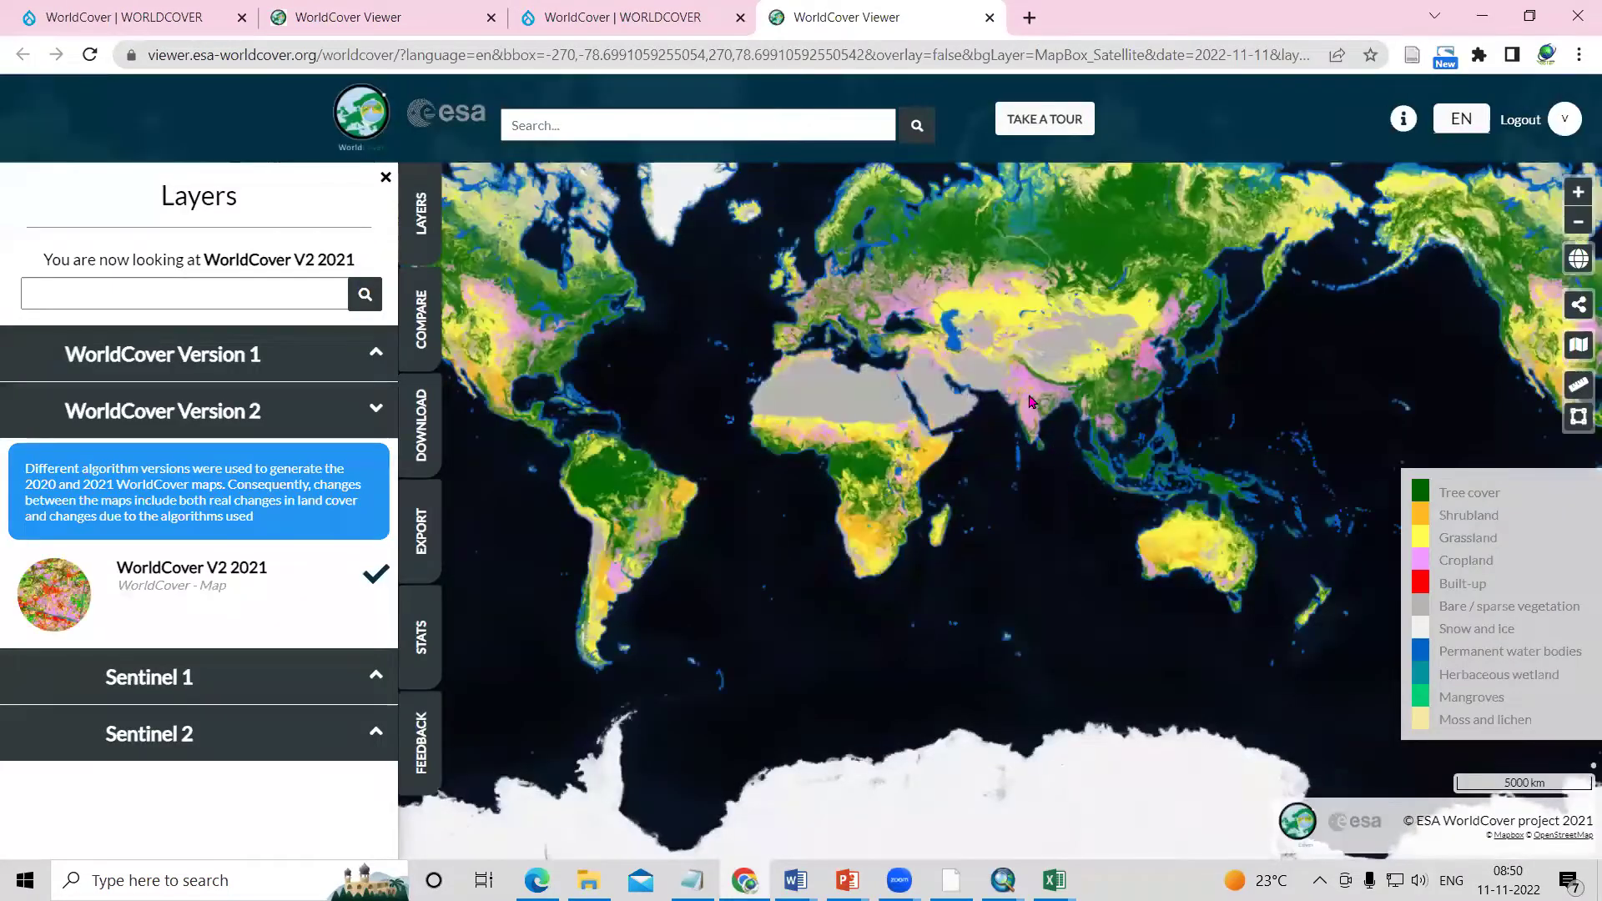
# - Examine the WorldCover V2 2021 land cover classes over India and its surroundings against the map legend
pyautogui.scroll(1, 1067, 547)
pyautogui.scroll(-1, 1008, 493)
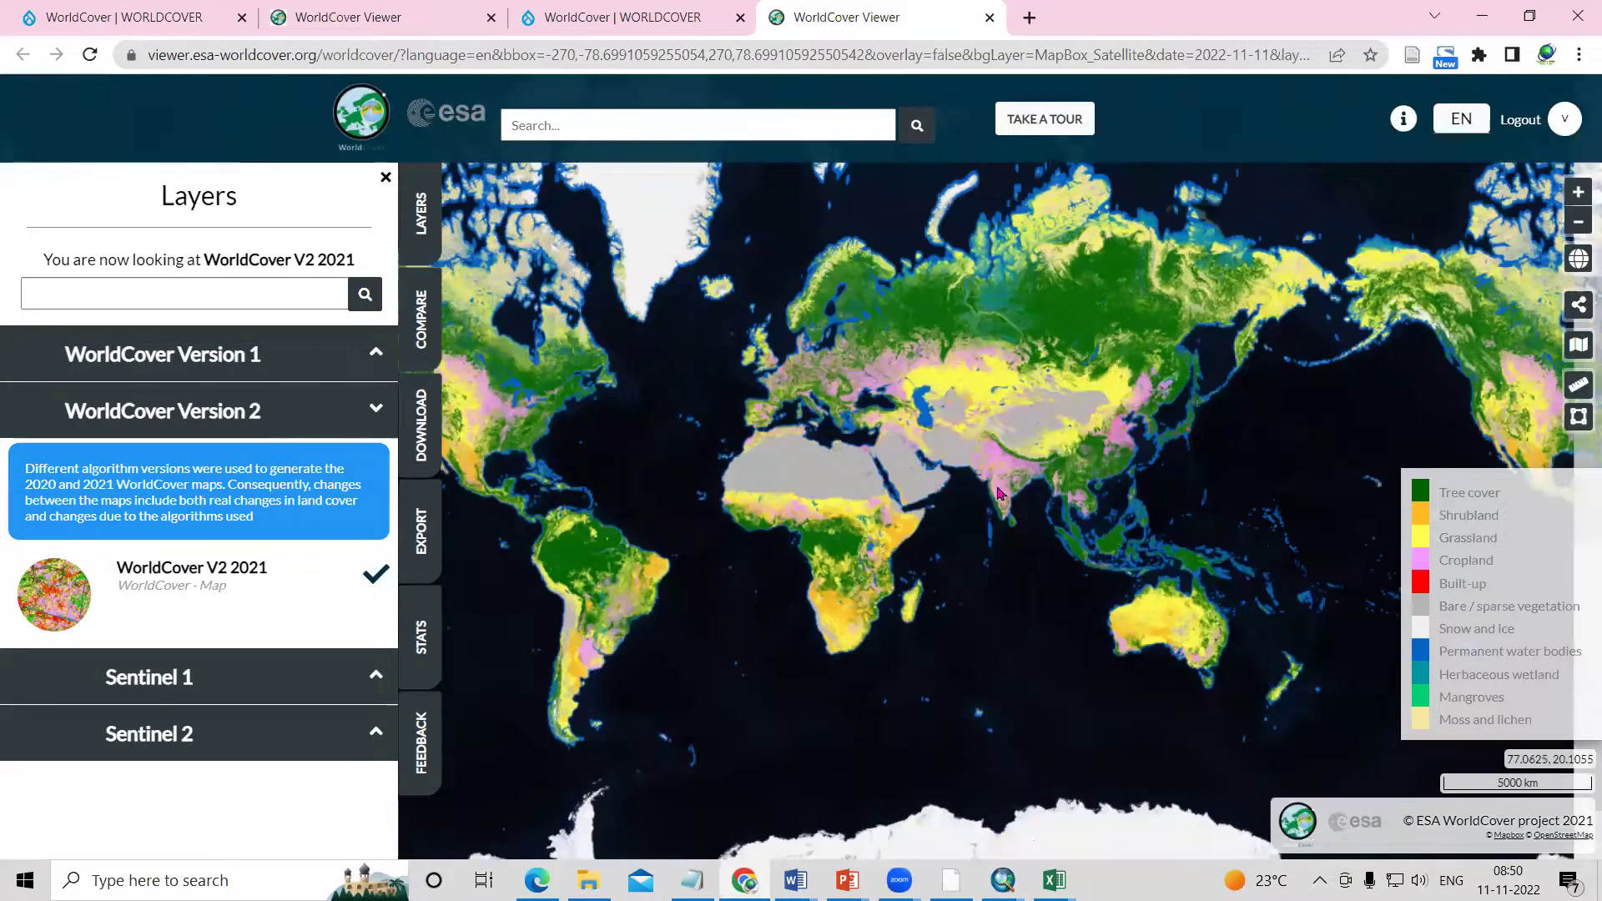
pyautogui.scroll(1, 1024, 465)
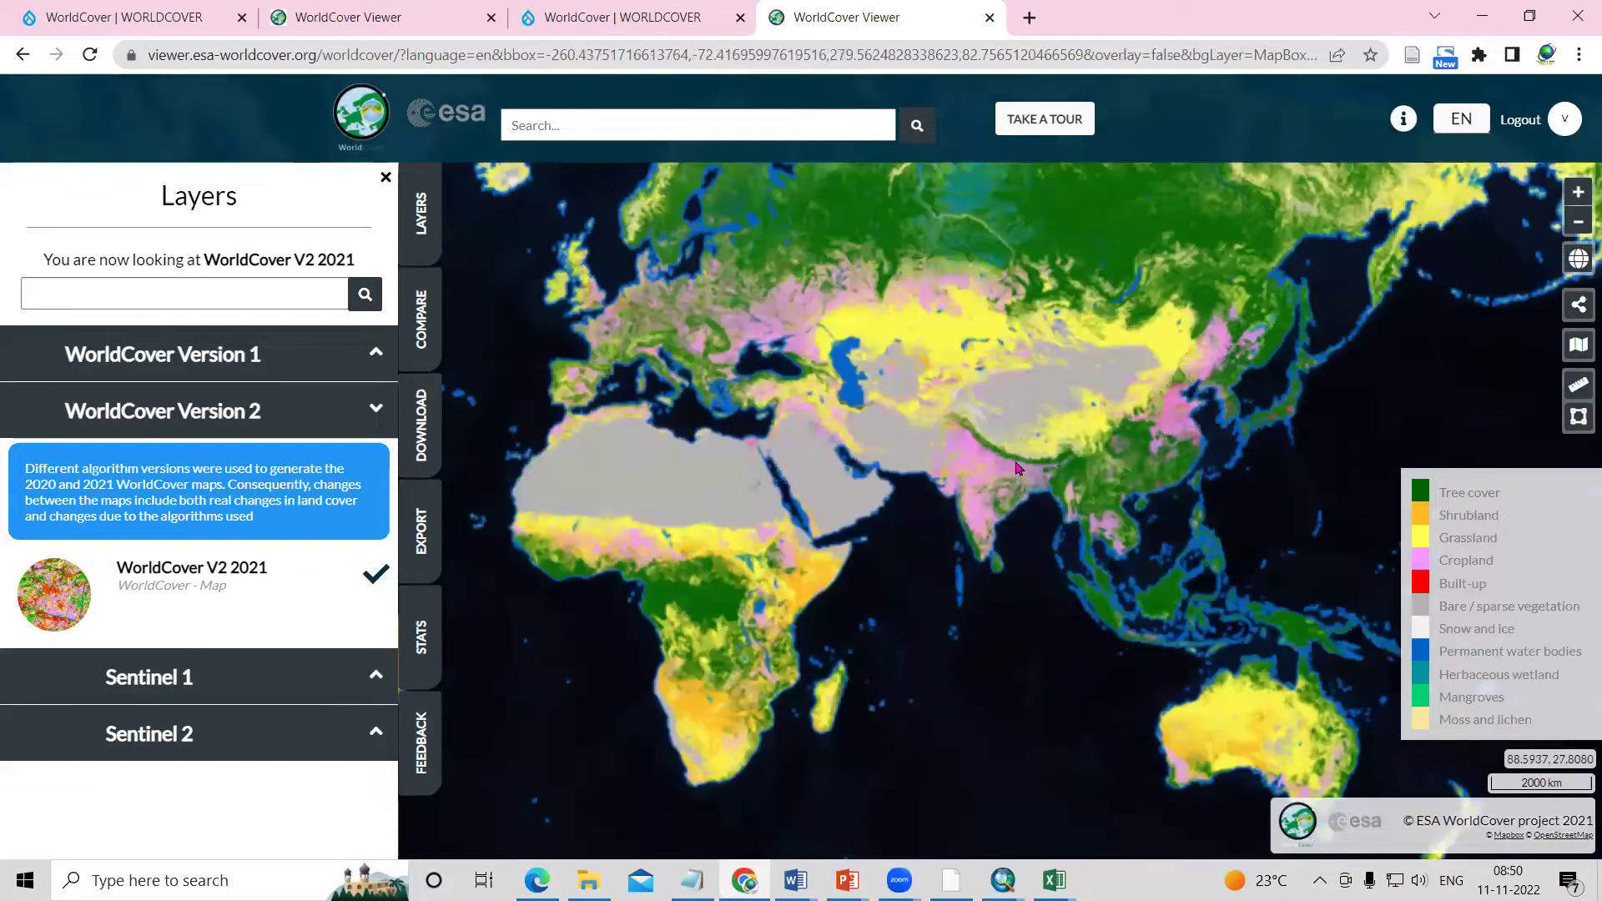
pyautogui.scroll(2, 1019, 468)
pyautogui.scroll(1, 943, 562)
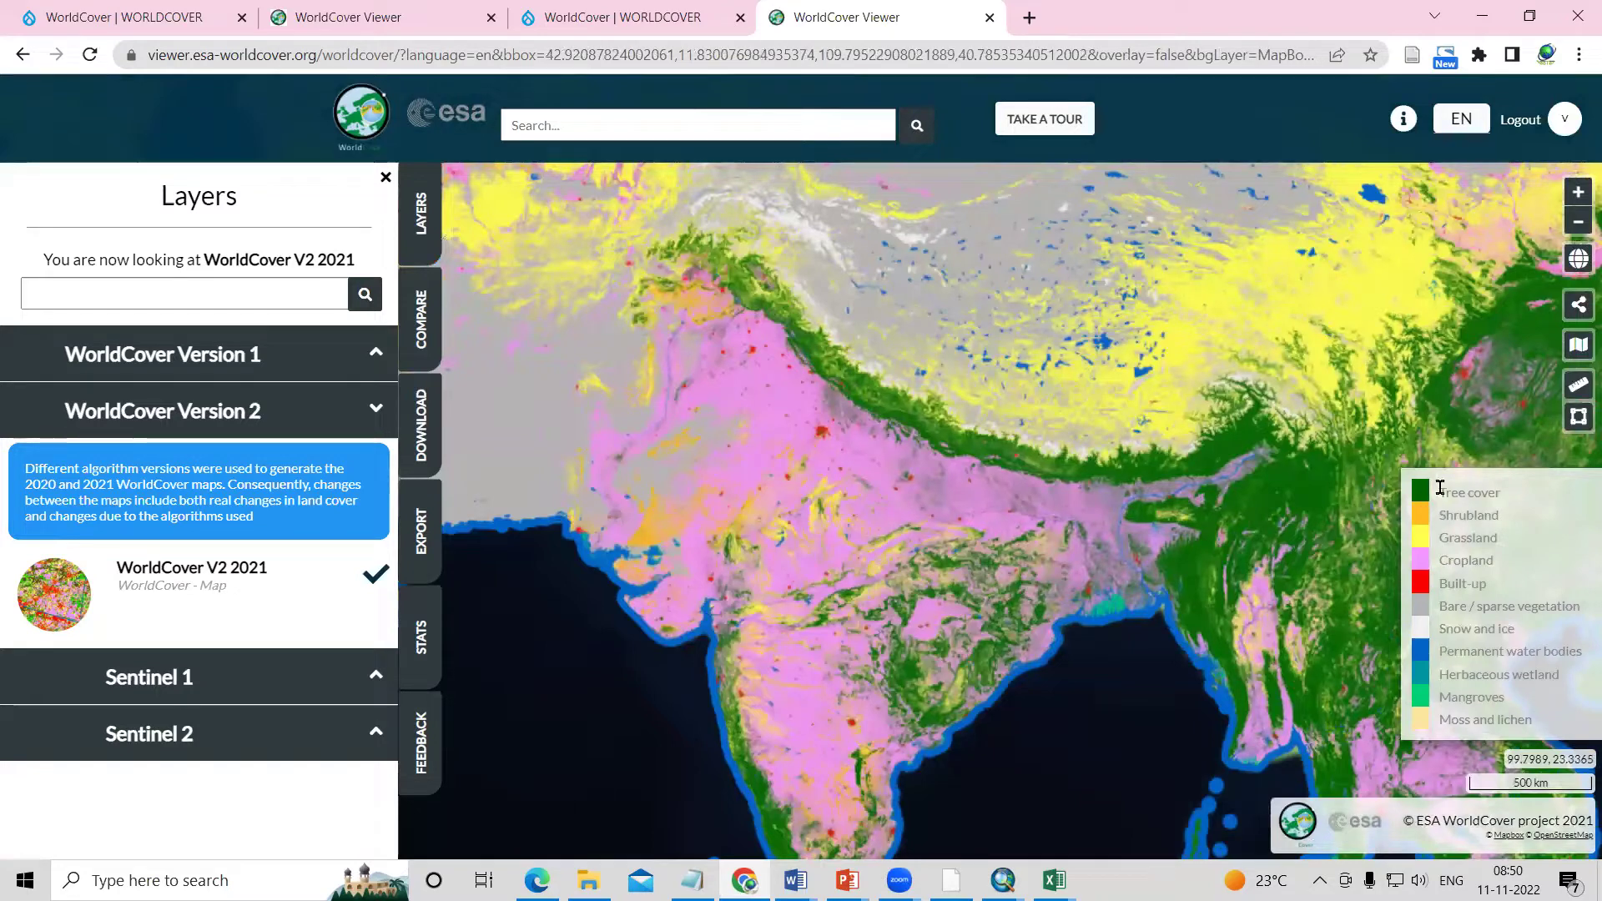
pyautogui.moveTo(1242, 473); pyautogui.dragTo(1187, 511)
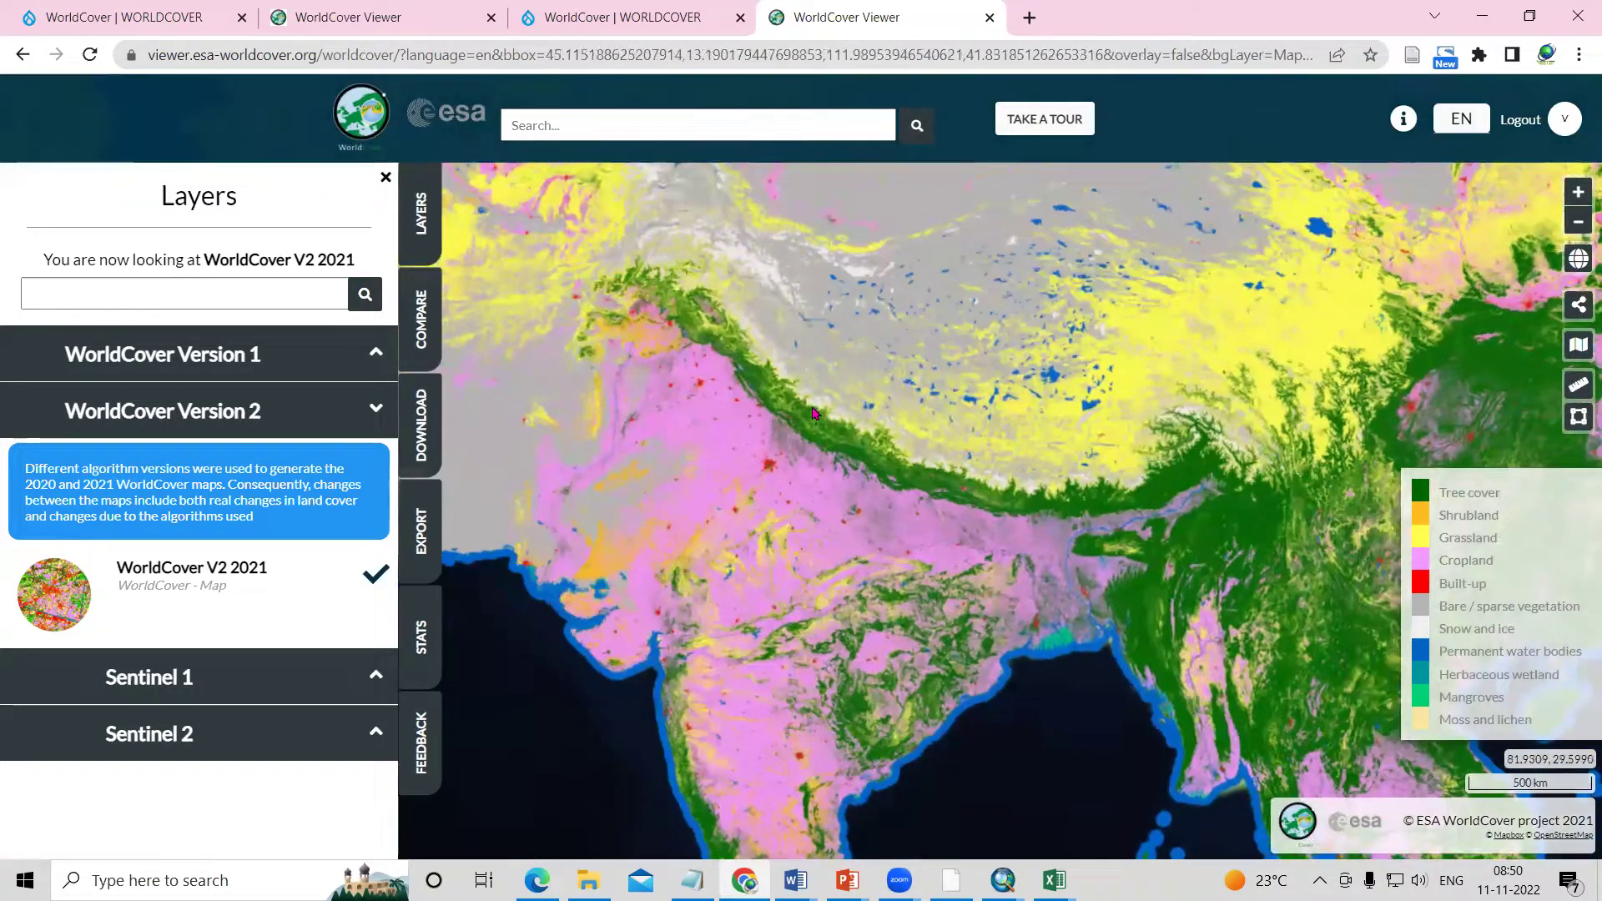
pyautogui.moveTo(1160, 553); pyautogui.dragTo(1200, 515)
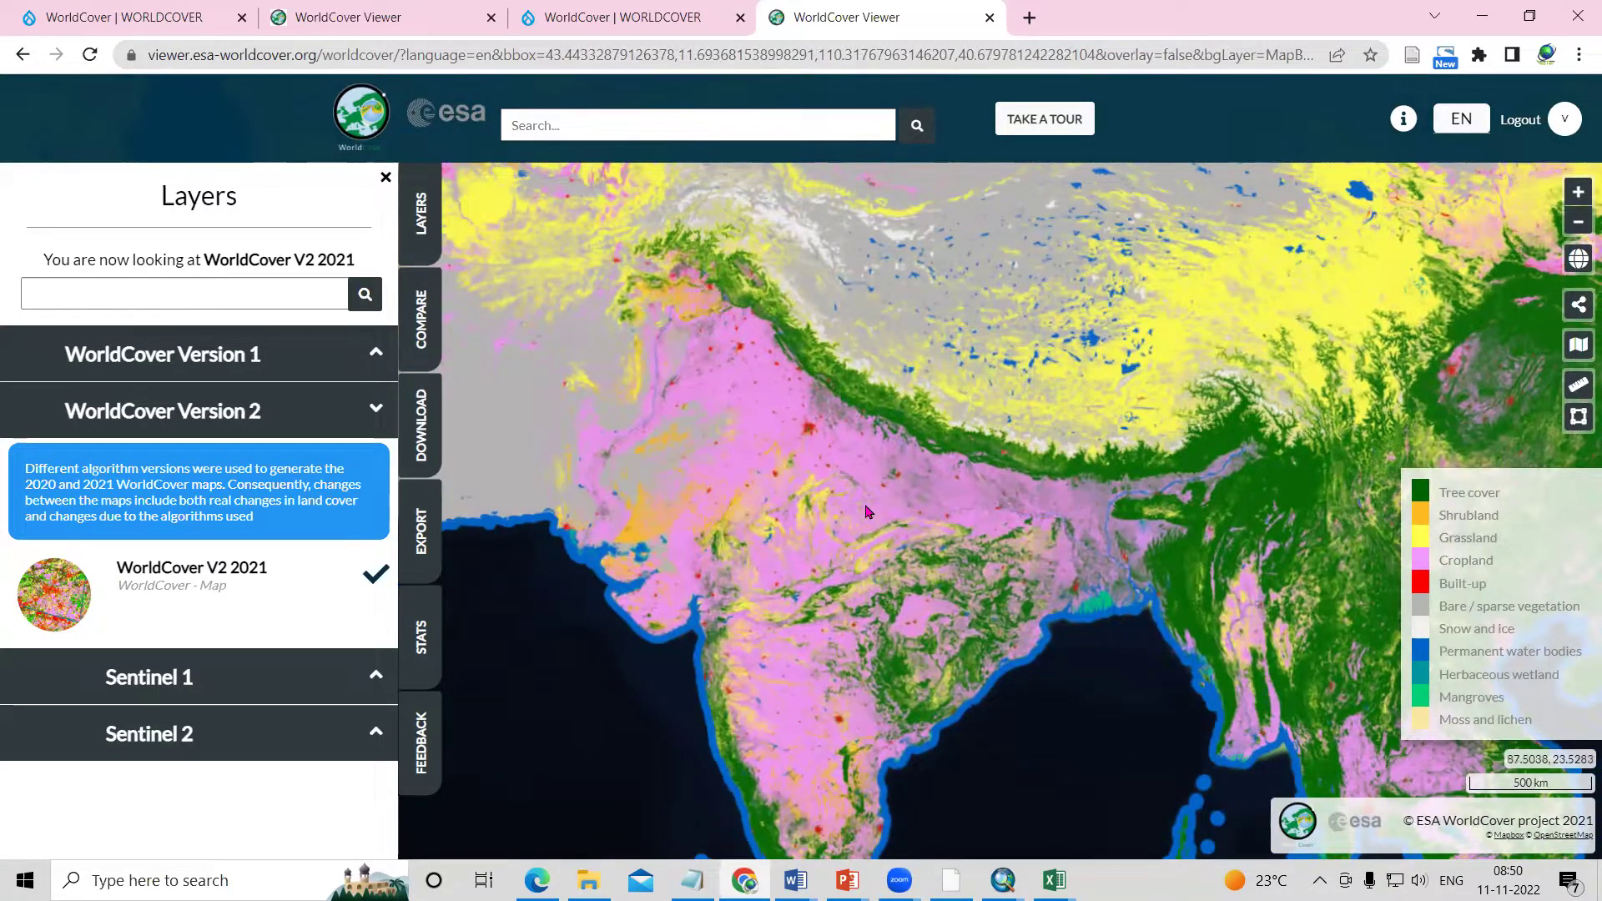
pyautogui.scroll(2, 870, 513)
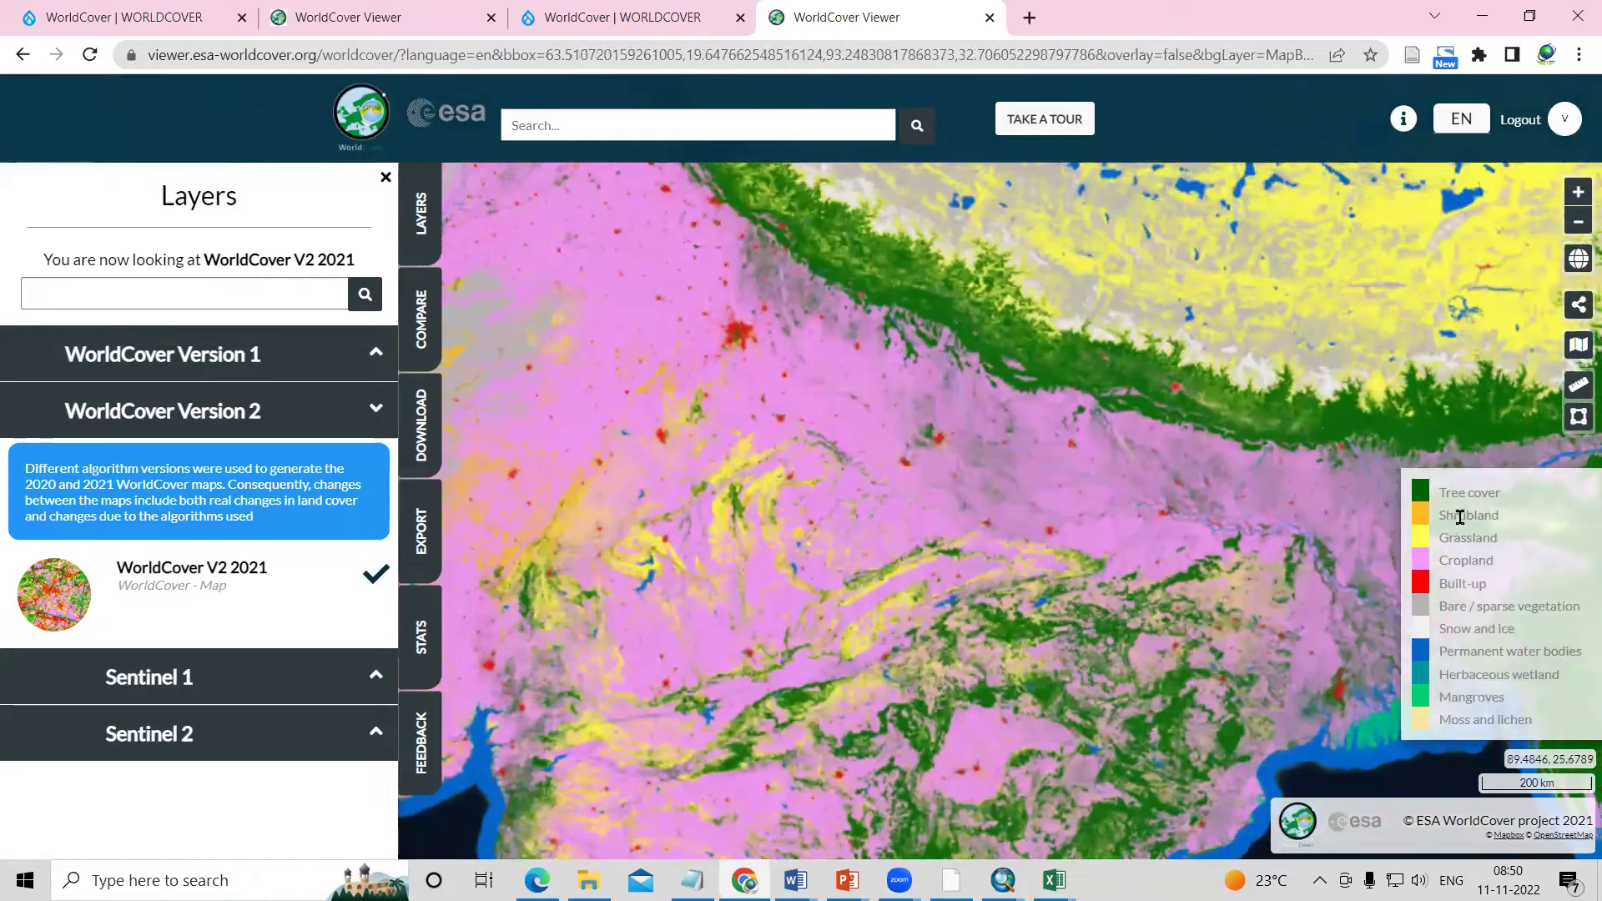
pyautogui.moveTo(1168, 534); pyautogui.dragTo(1378, 551)
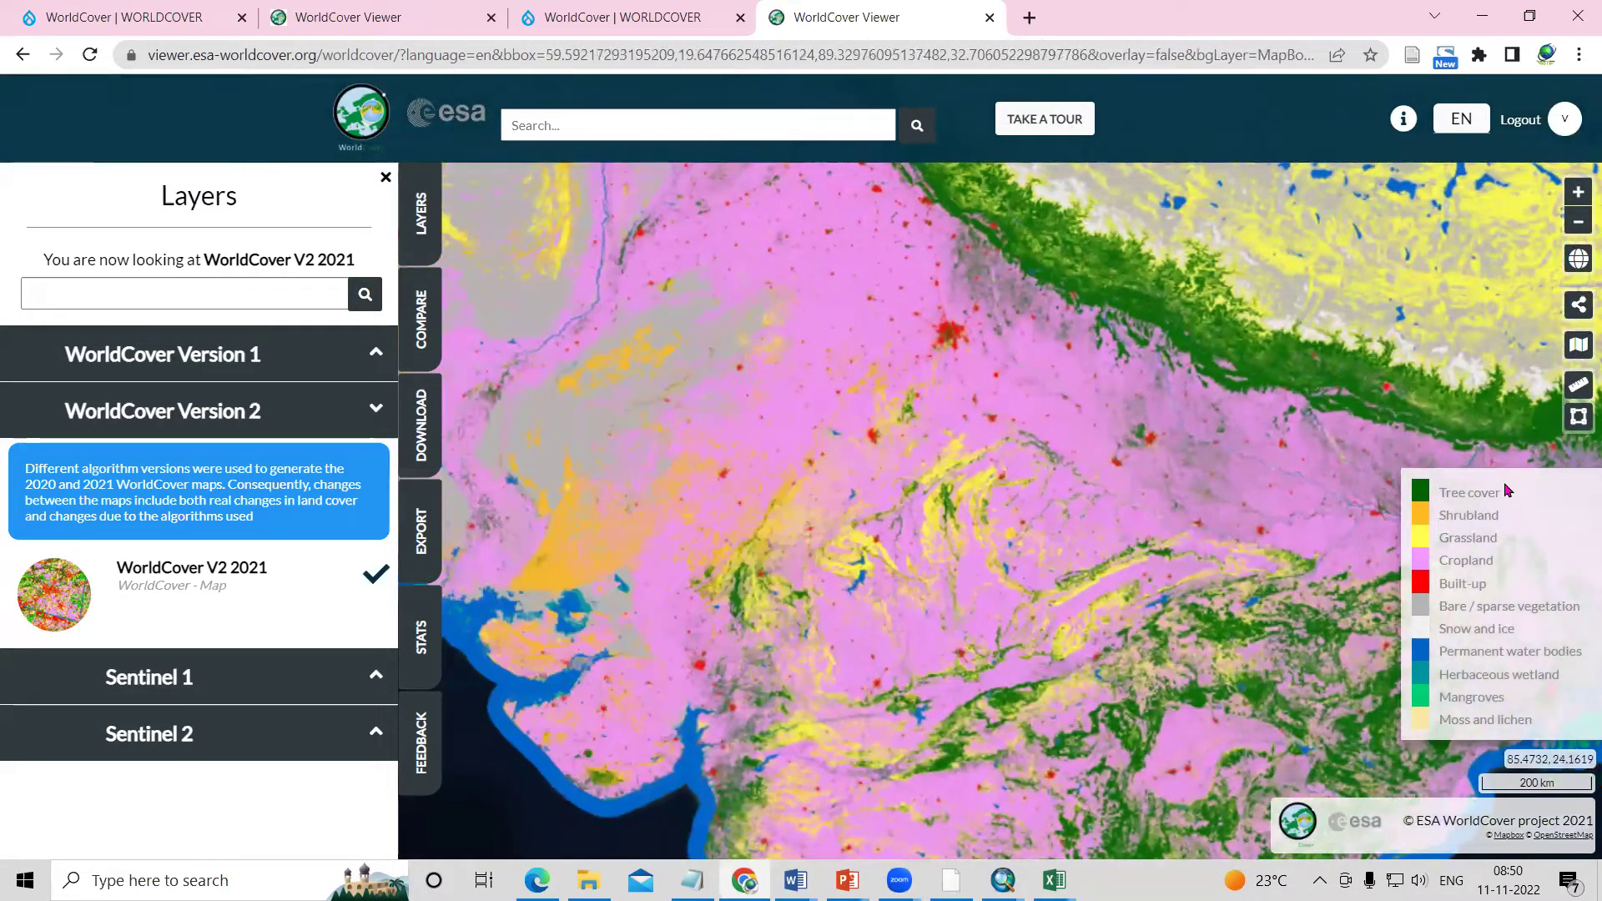
pyautogui.moveTo(954, 586)
pyautogui.mouseDown()
pyautogui.moveTo(893, 601)
pyautogui.moveTo(952, 567)
pyautogui.mouseUp()
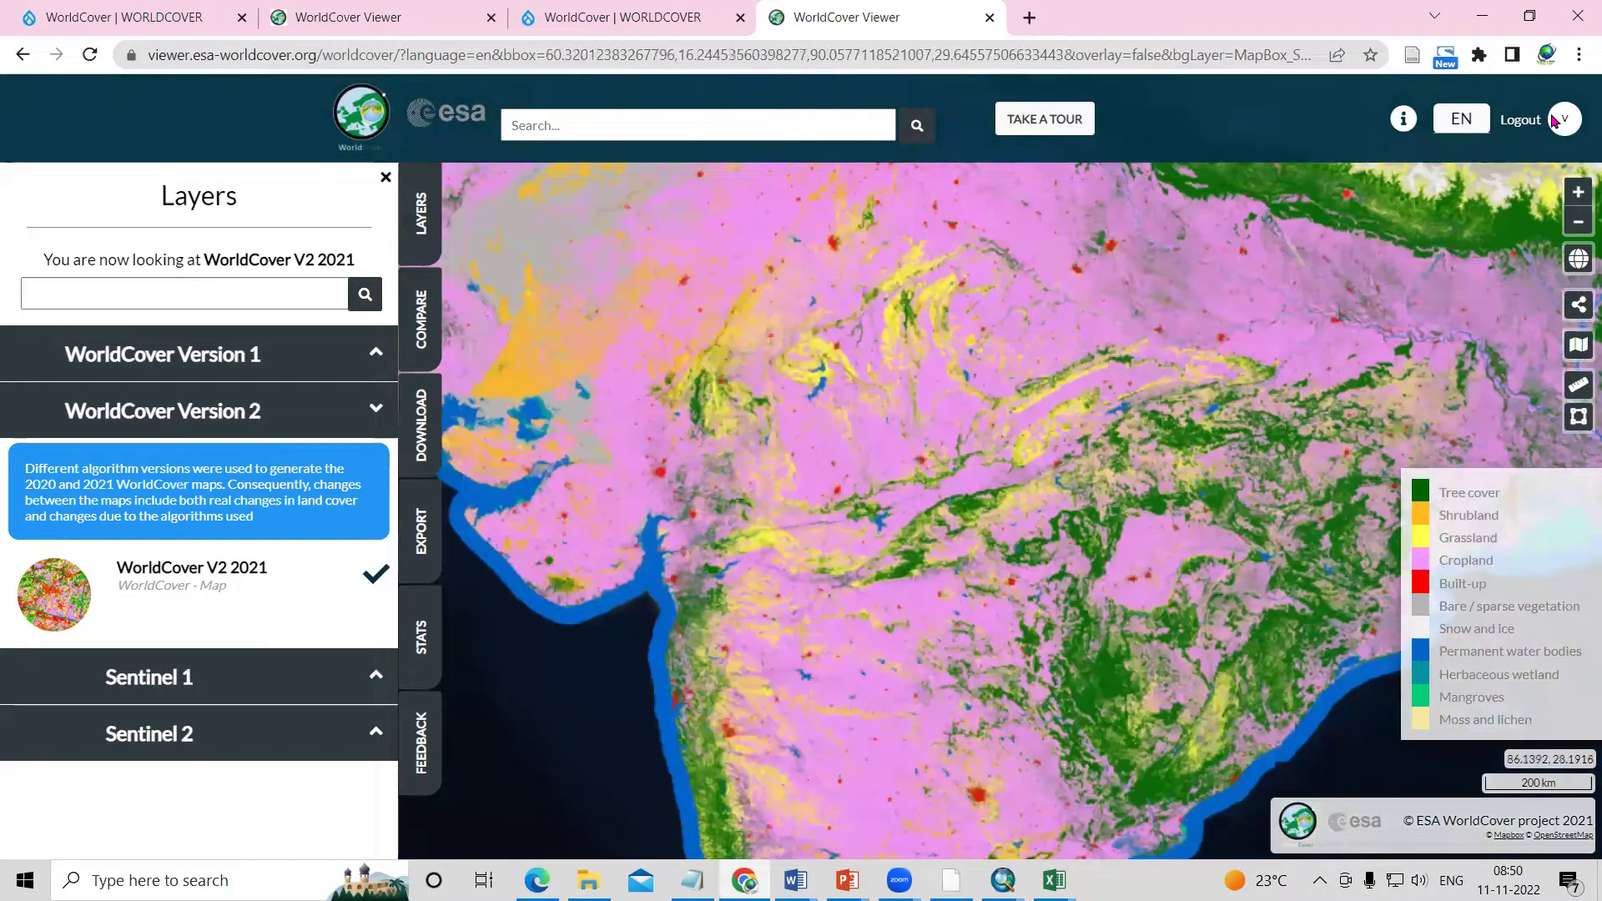
# - Log out of the viewer and open the new-account registration form to review its fields
pyautogui.click(1522, 122)
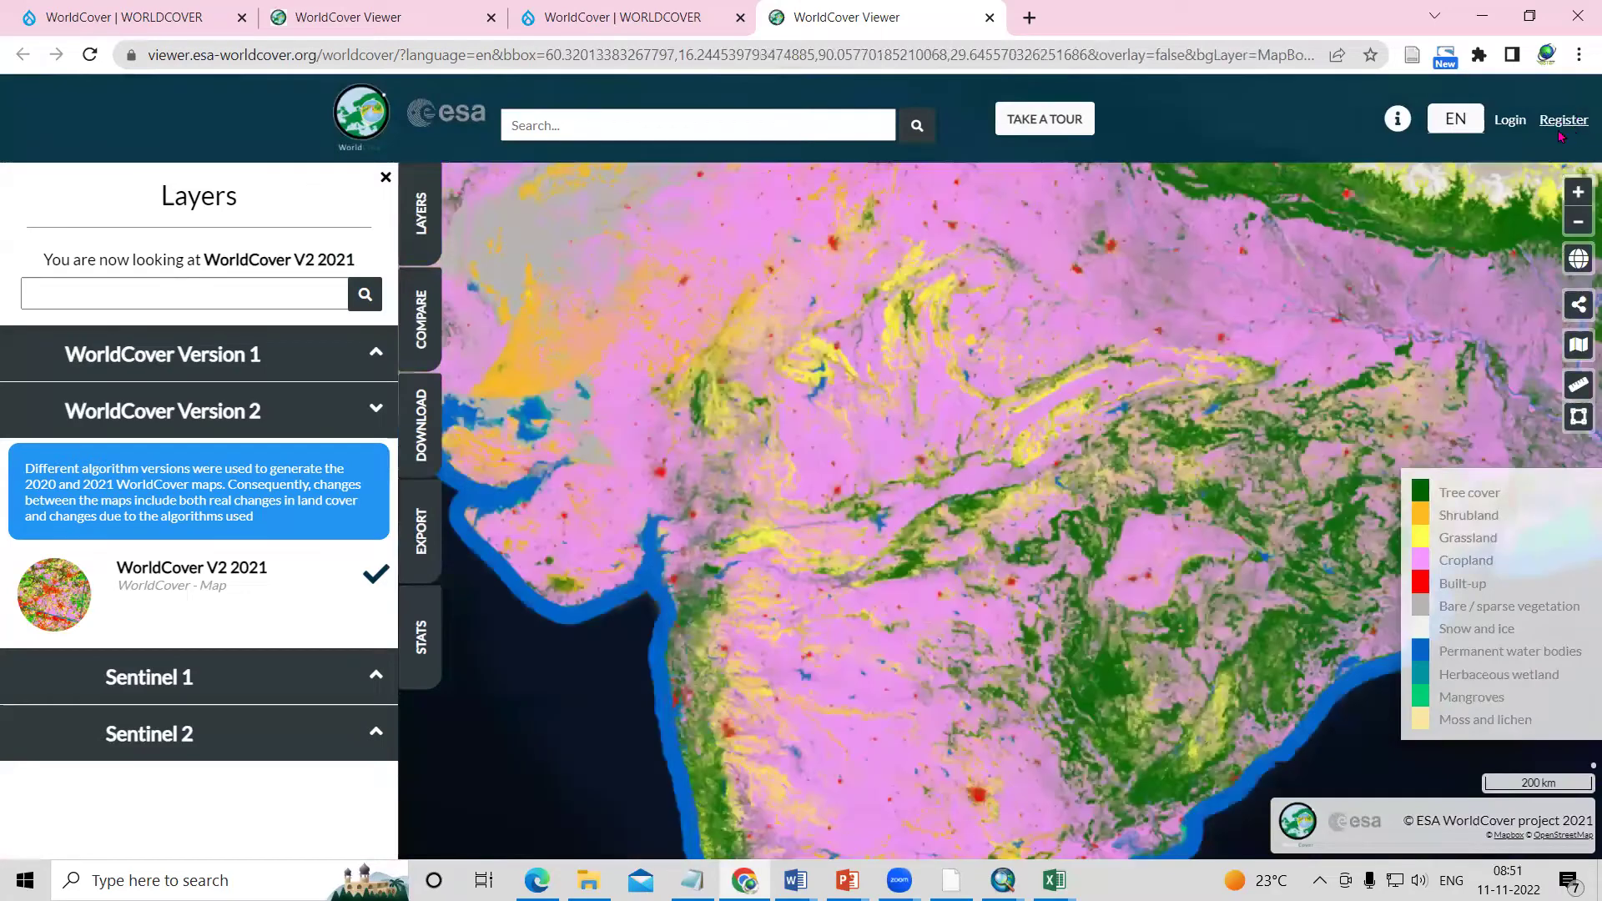
pyautogui.click(1564, 121)
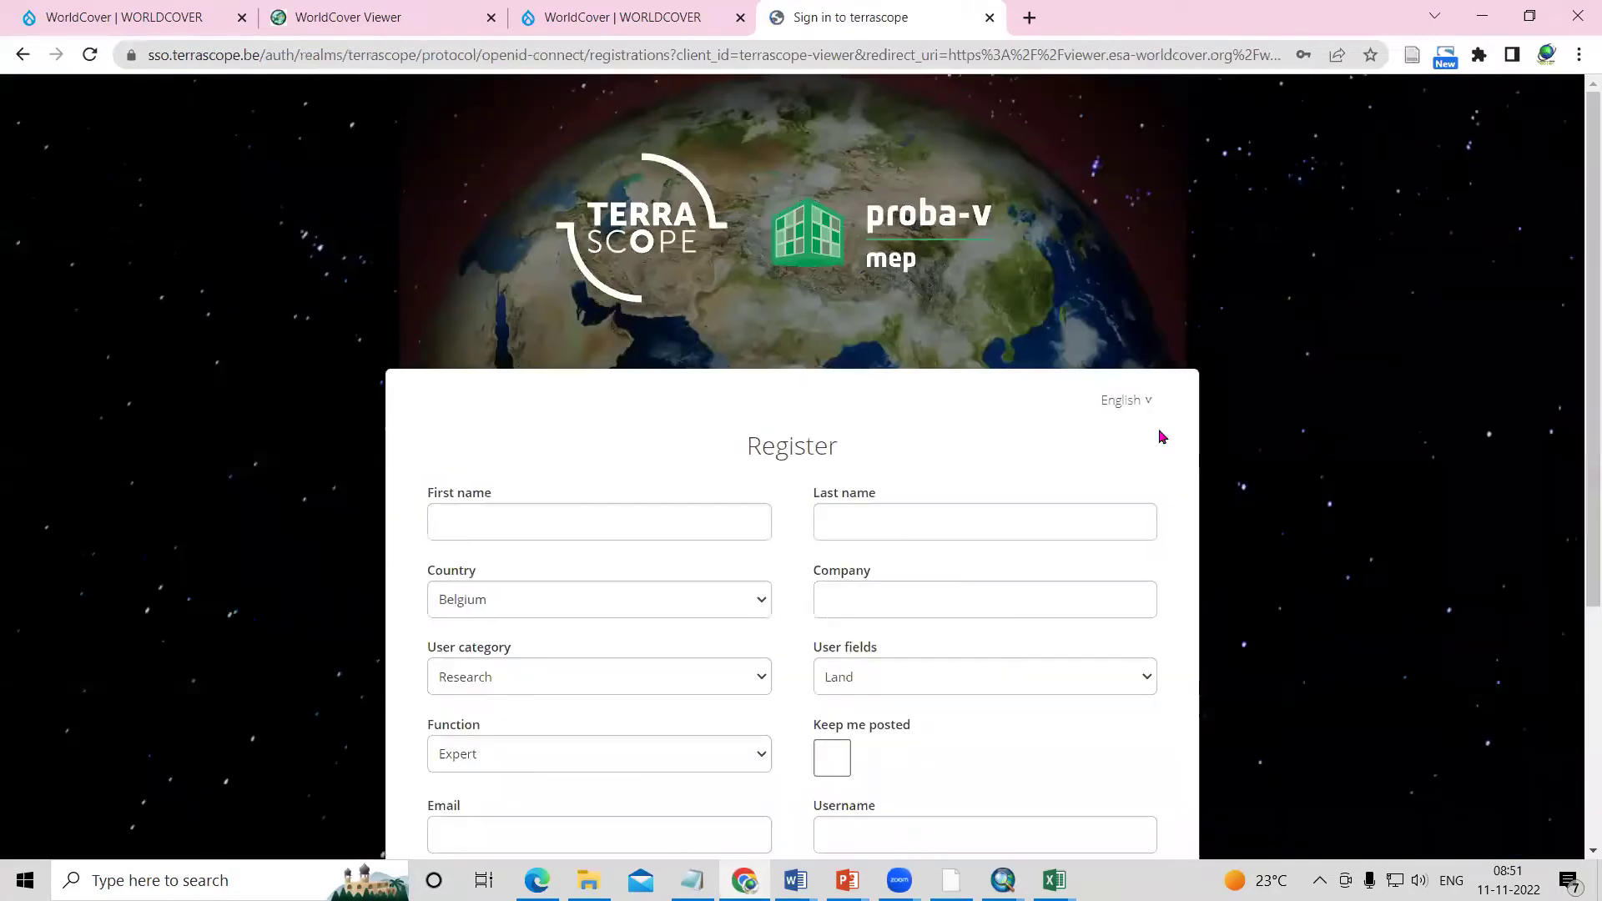
pyautogui.scroll(-4, 489, 343)
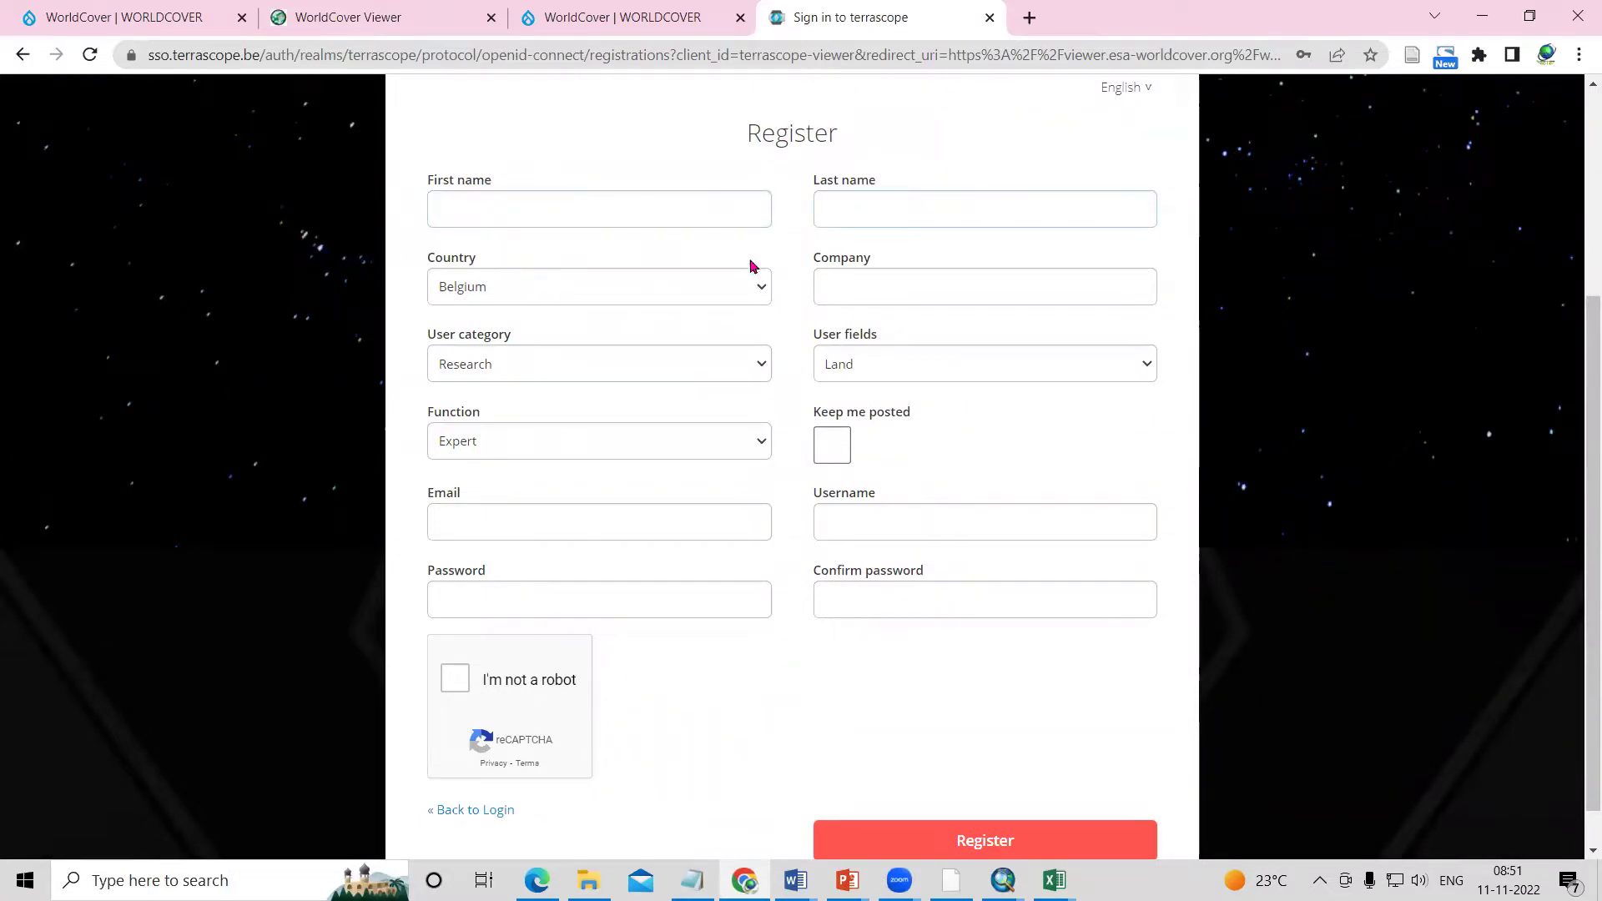
pyautogui.scroll(-1, 883, 618)
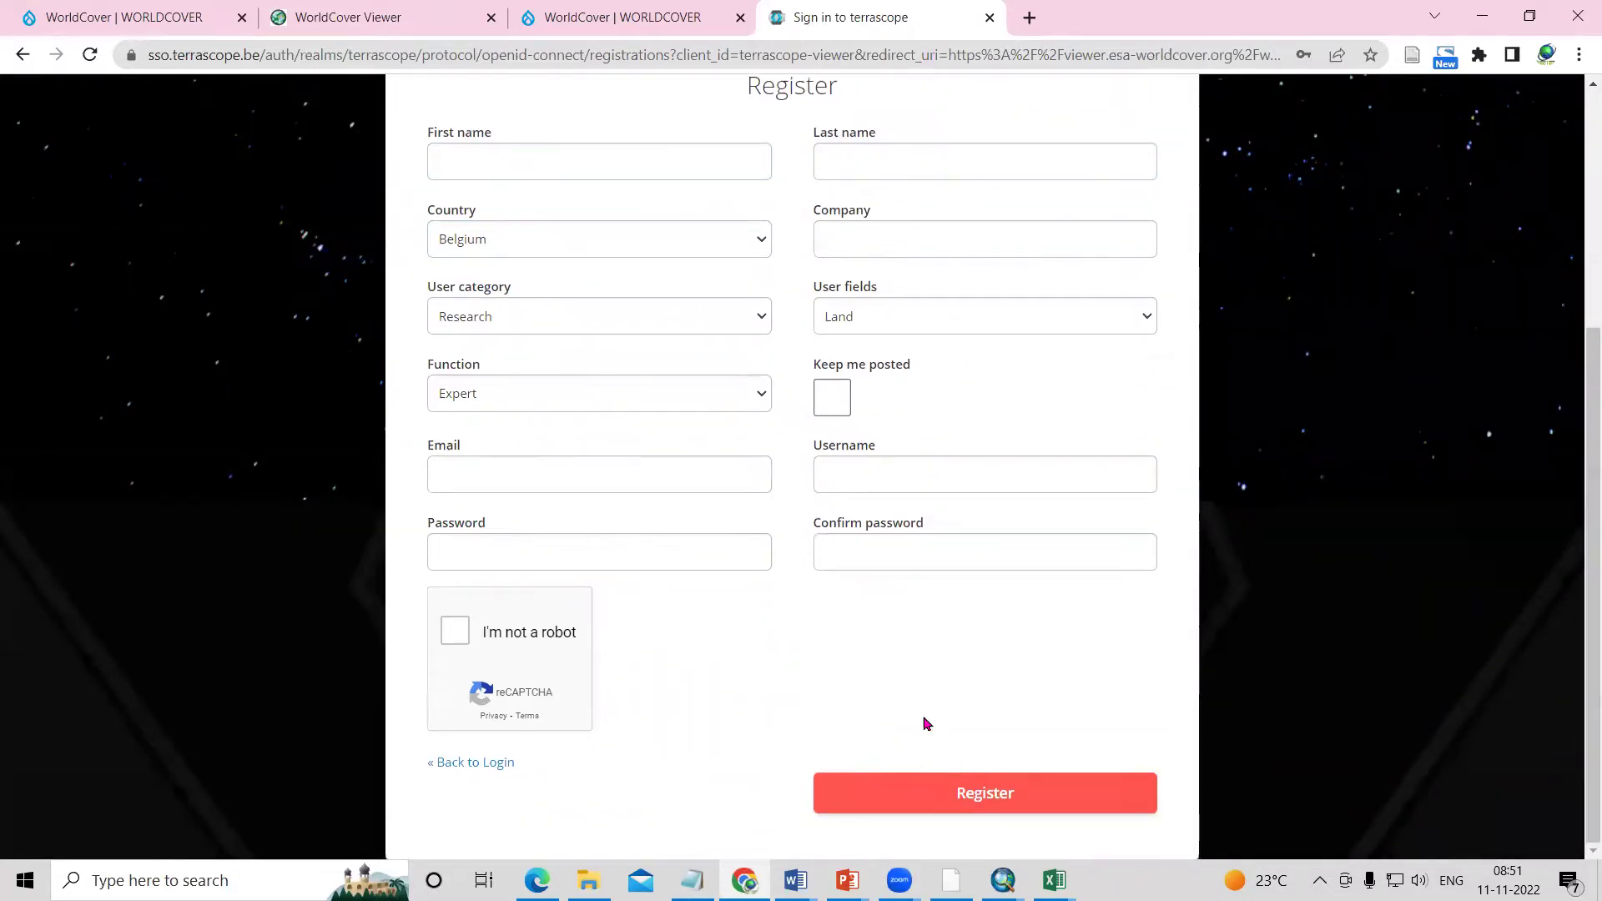
pyautogui.scroll(3, 911, 718)
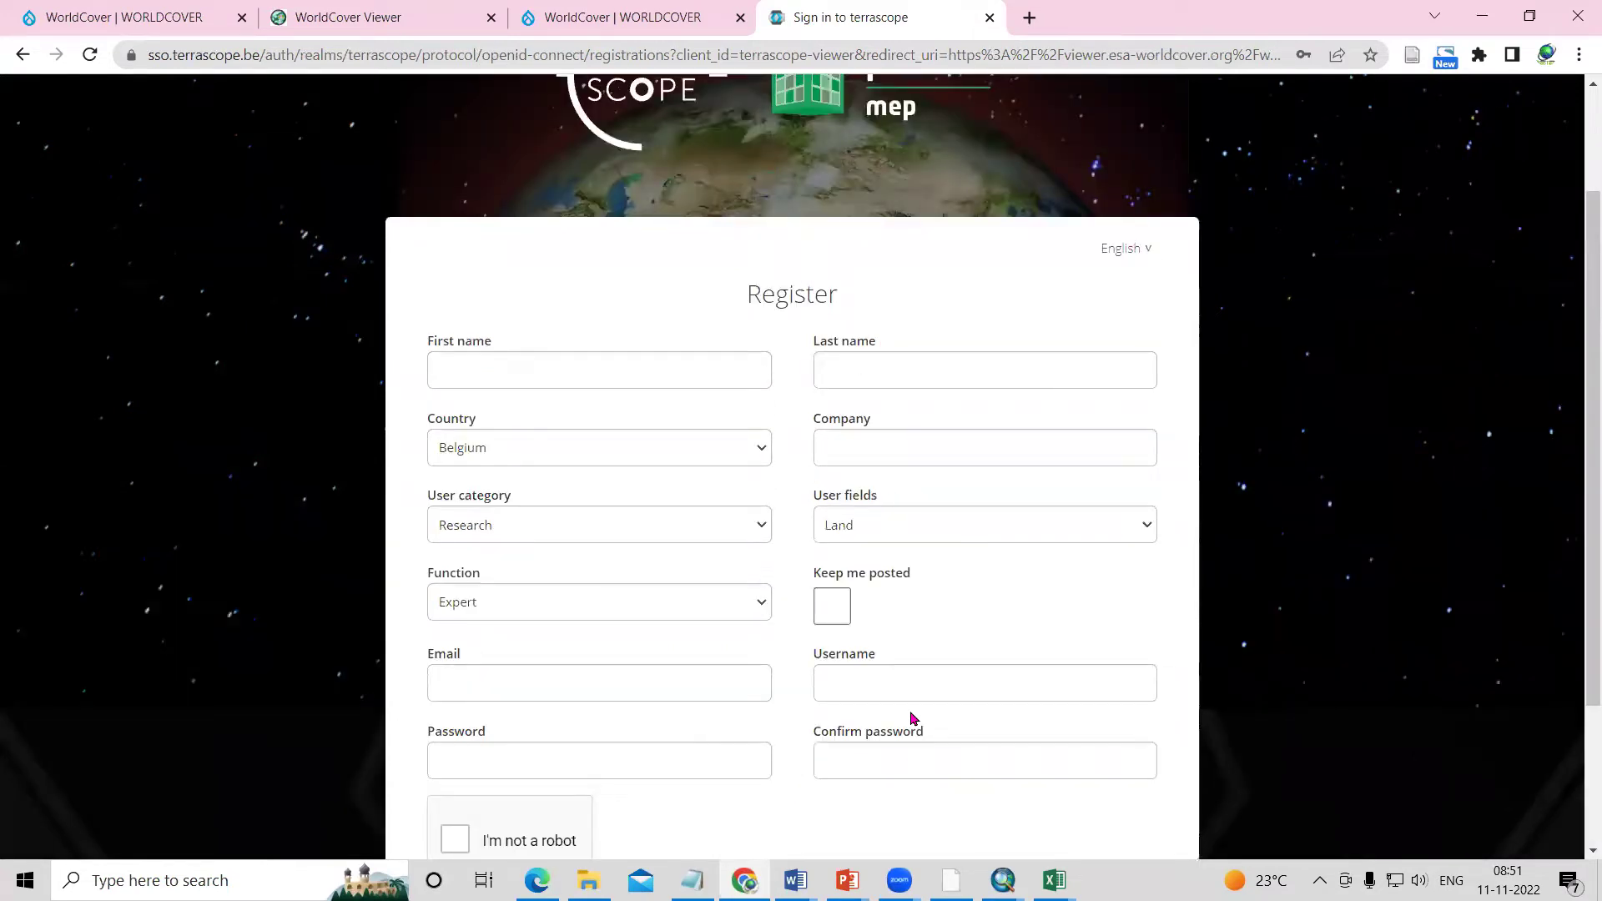
pyautogui.scroll(1, 454, 751)
pyautogui.scroll(-2, 536, 733)
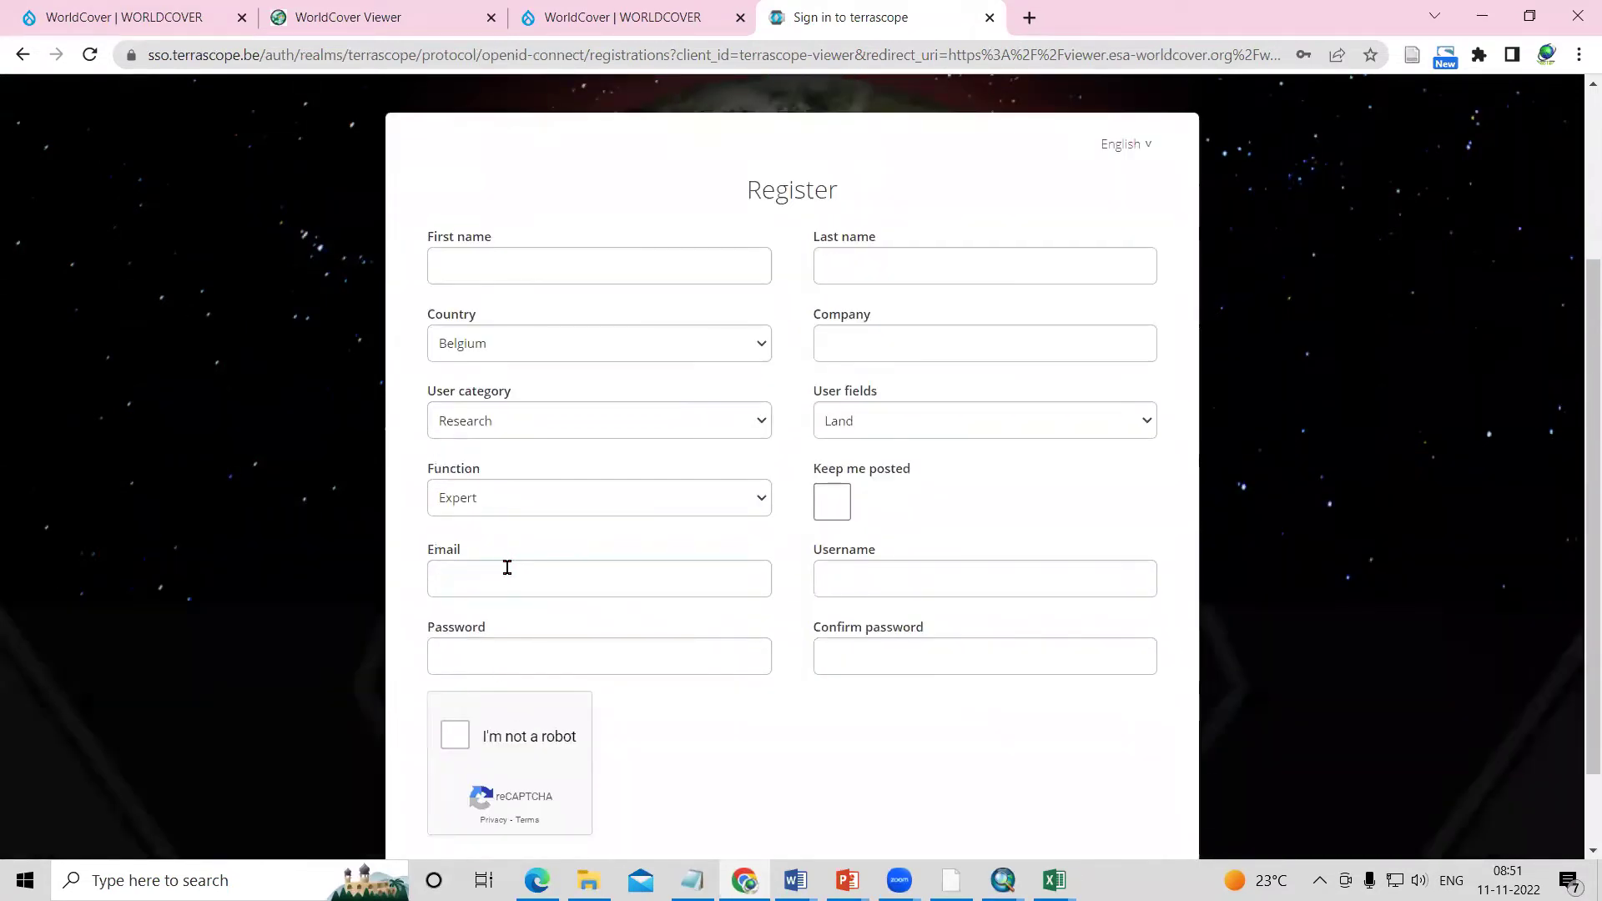
pyautogui.scroll(3, 609, 589)
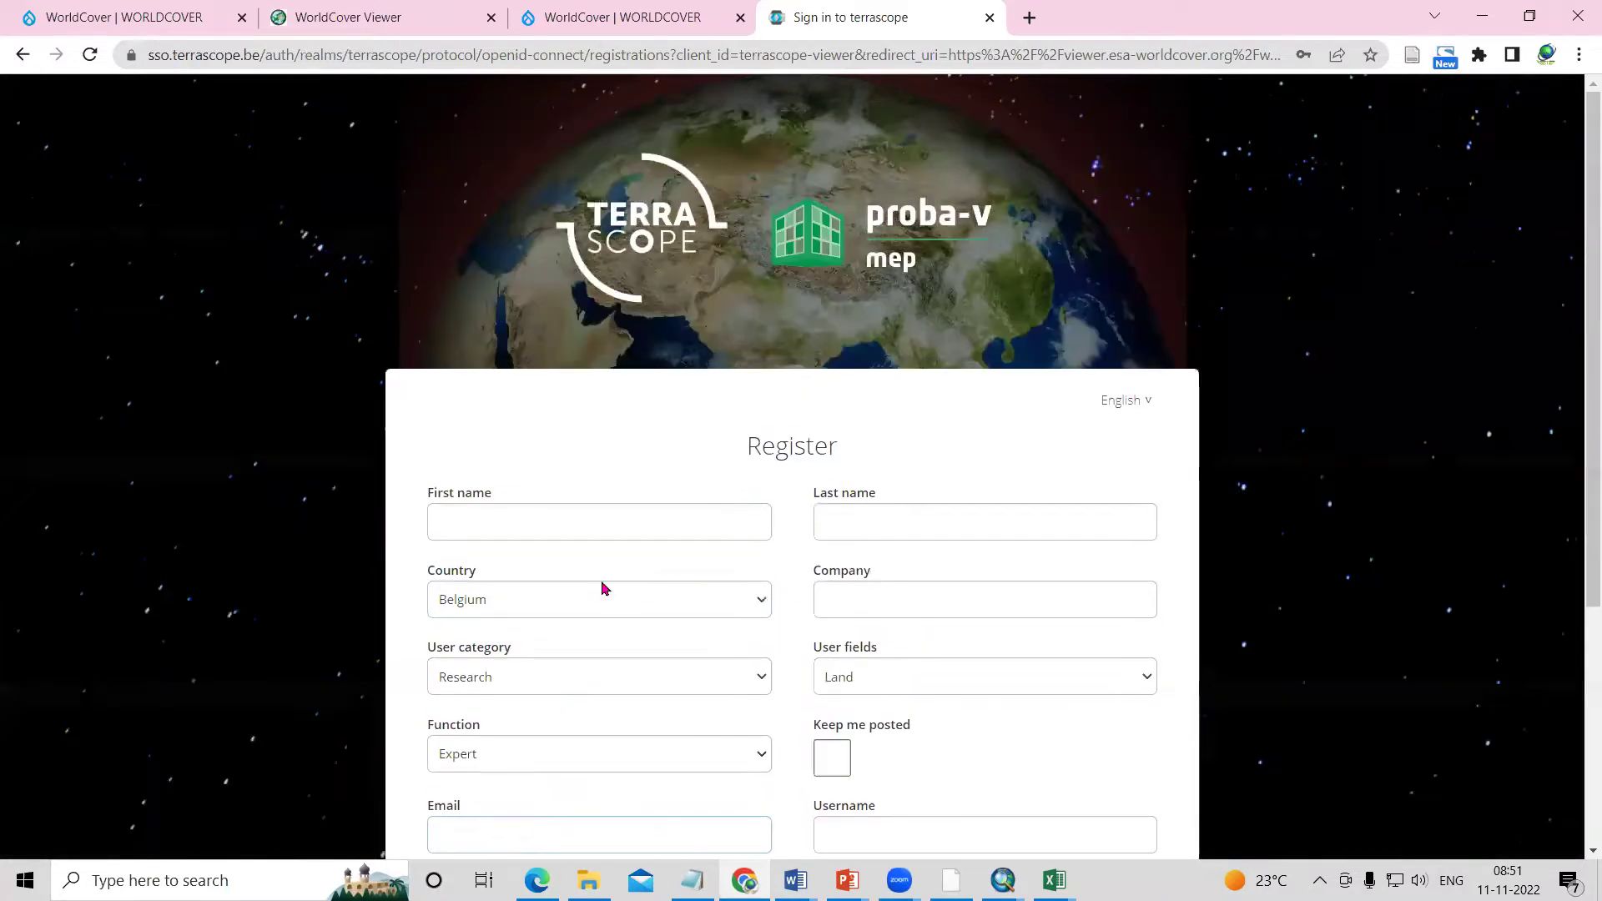
# - Return from the registration form to the viewer and sign in with the saved account credentials
pyautogui.click(20, 56)
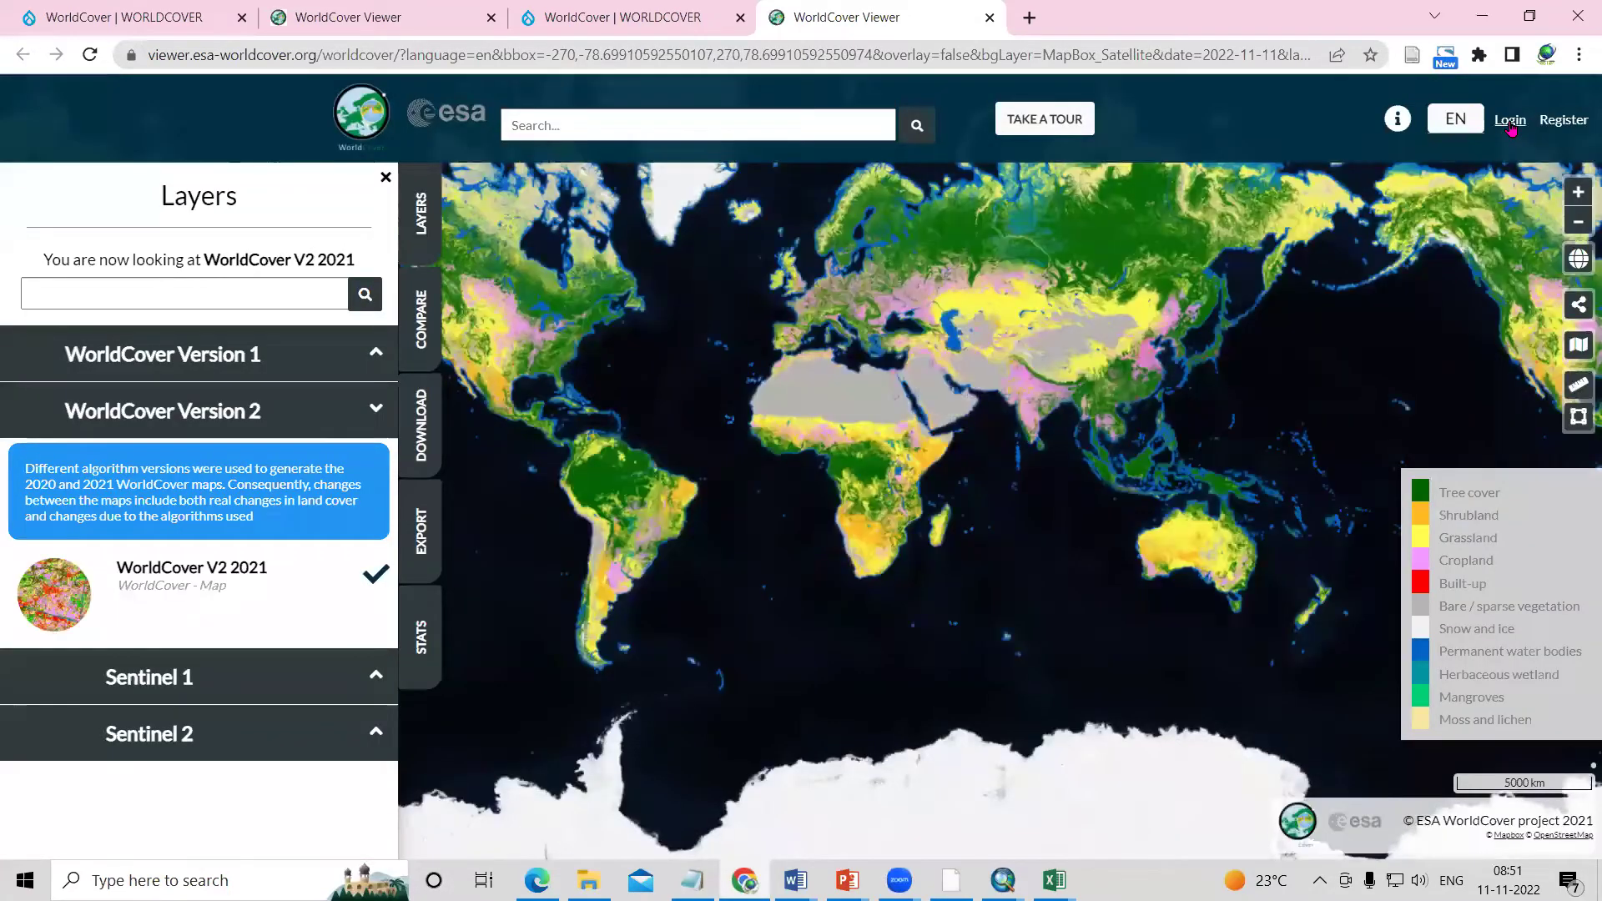
pyautogui.click(1510, 121)
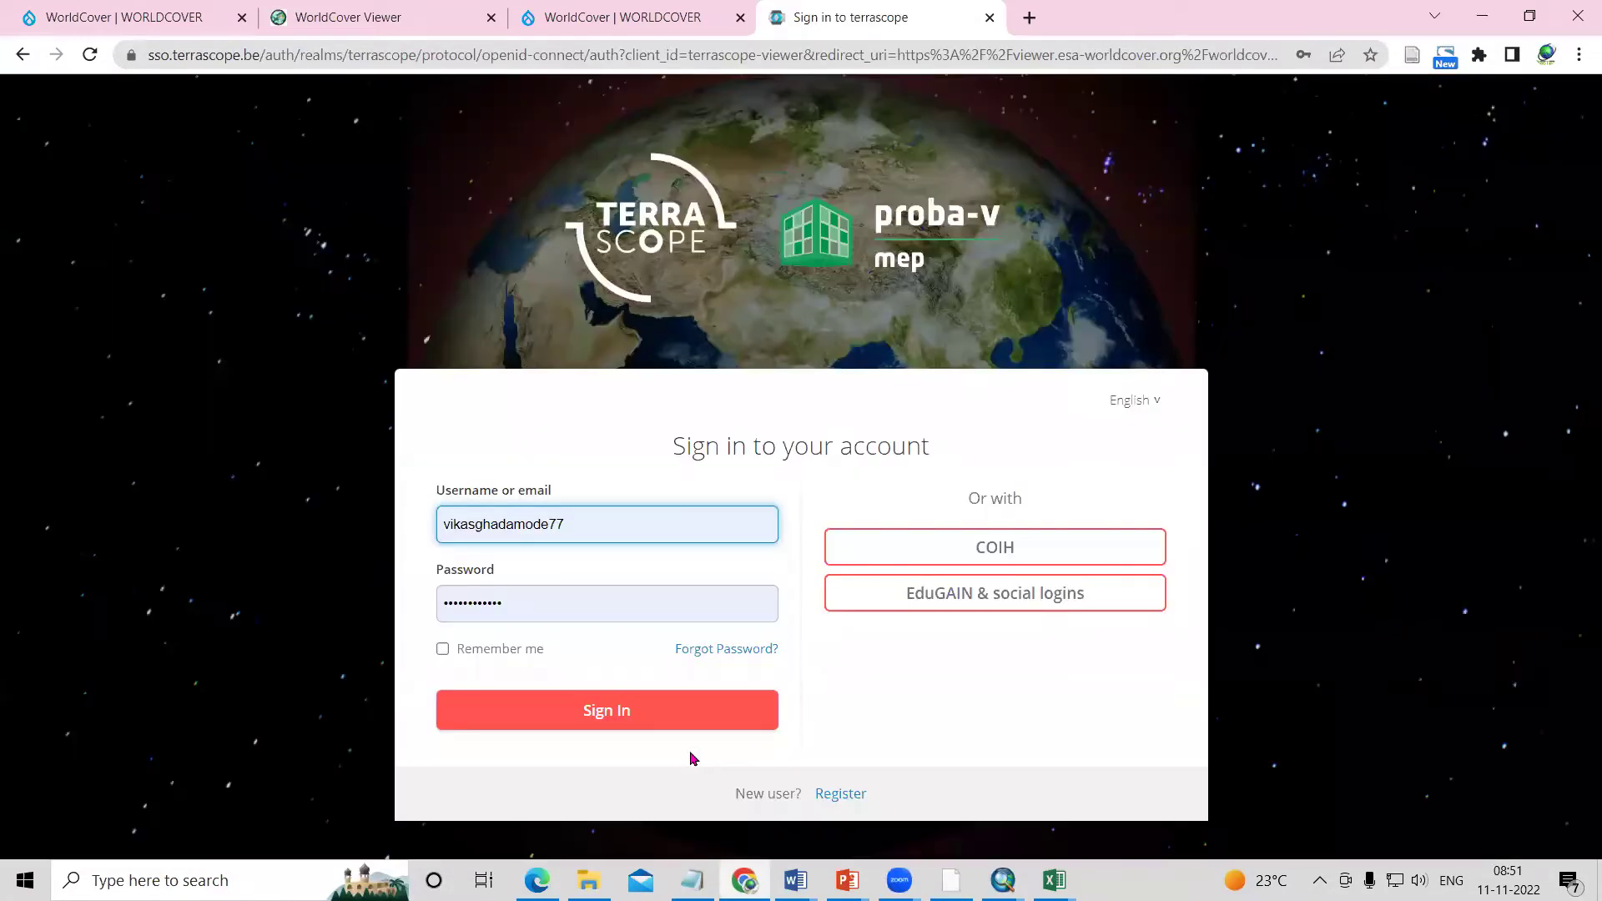
pyautogui.click(617, 720)
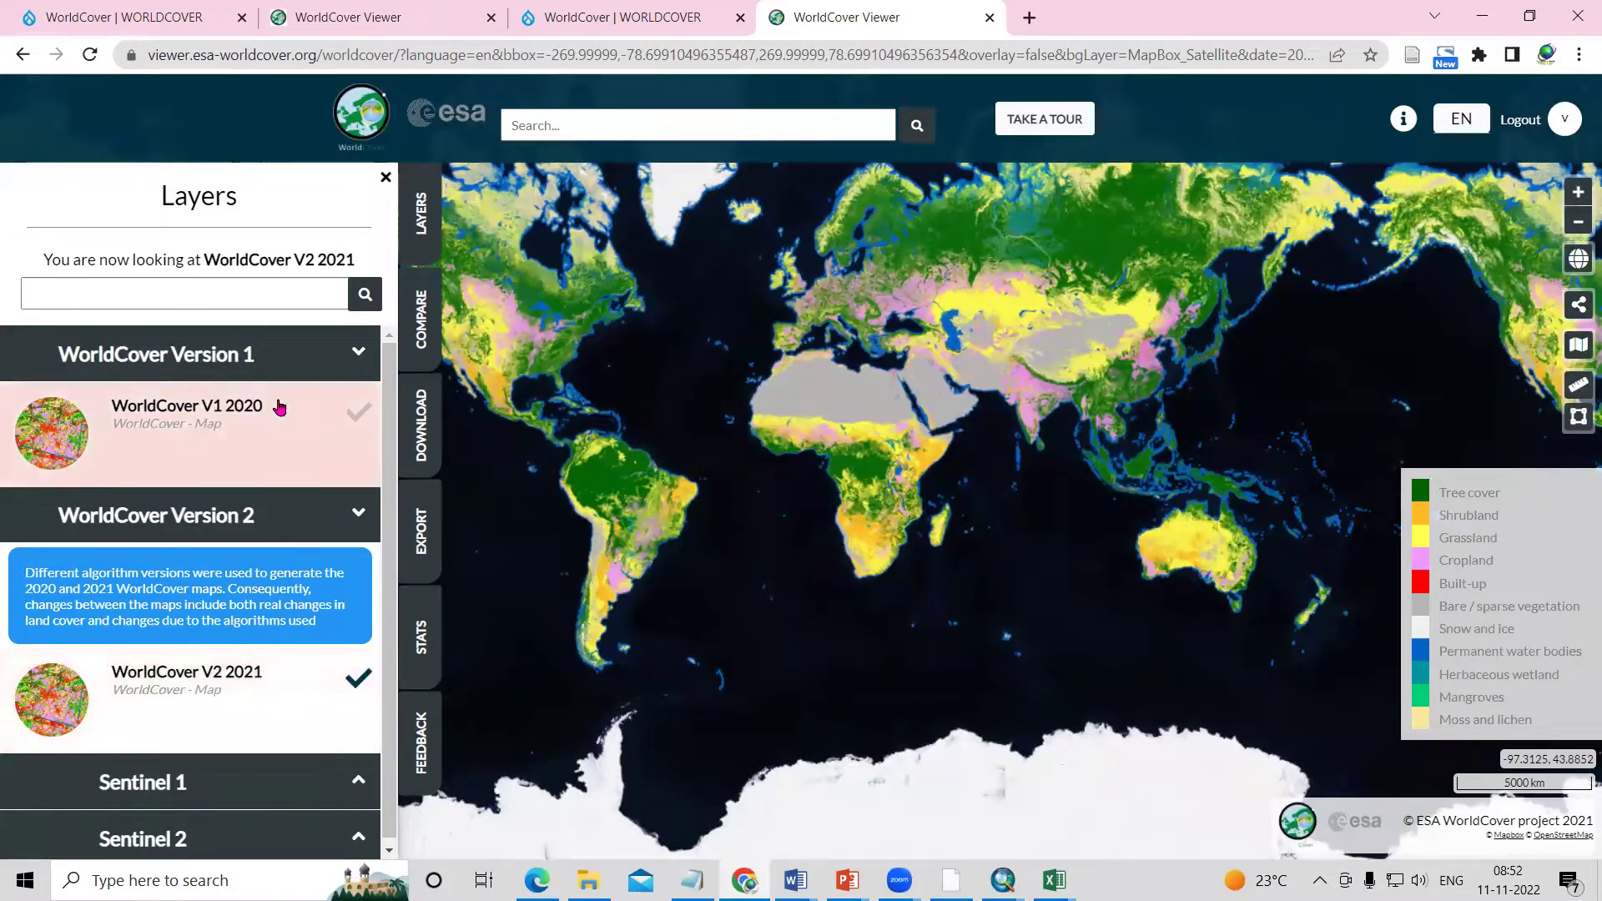
# - Display the WorldCover V1 2020 layer on the map and switch back to WorldCover V2 2021
pyautogui.click(336, 424)
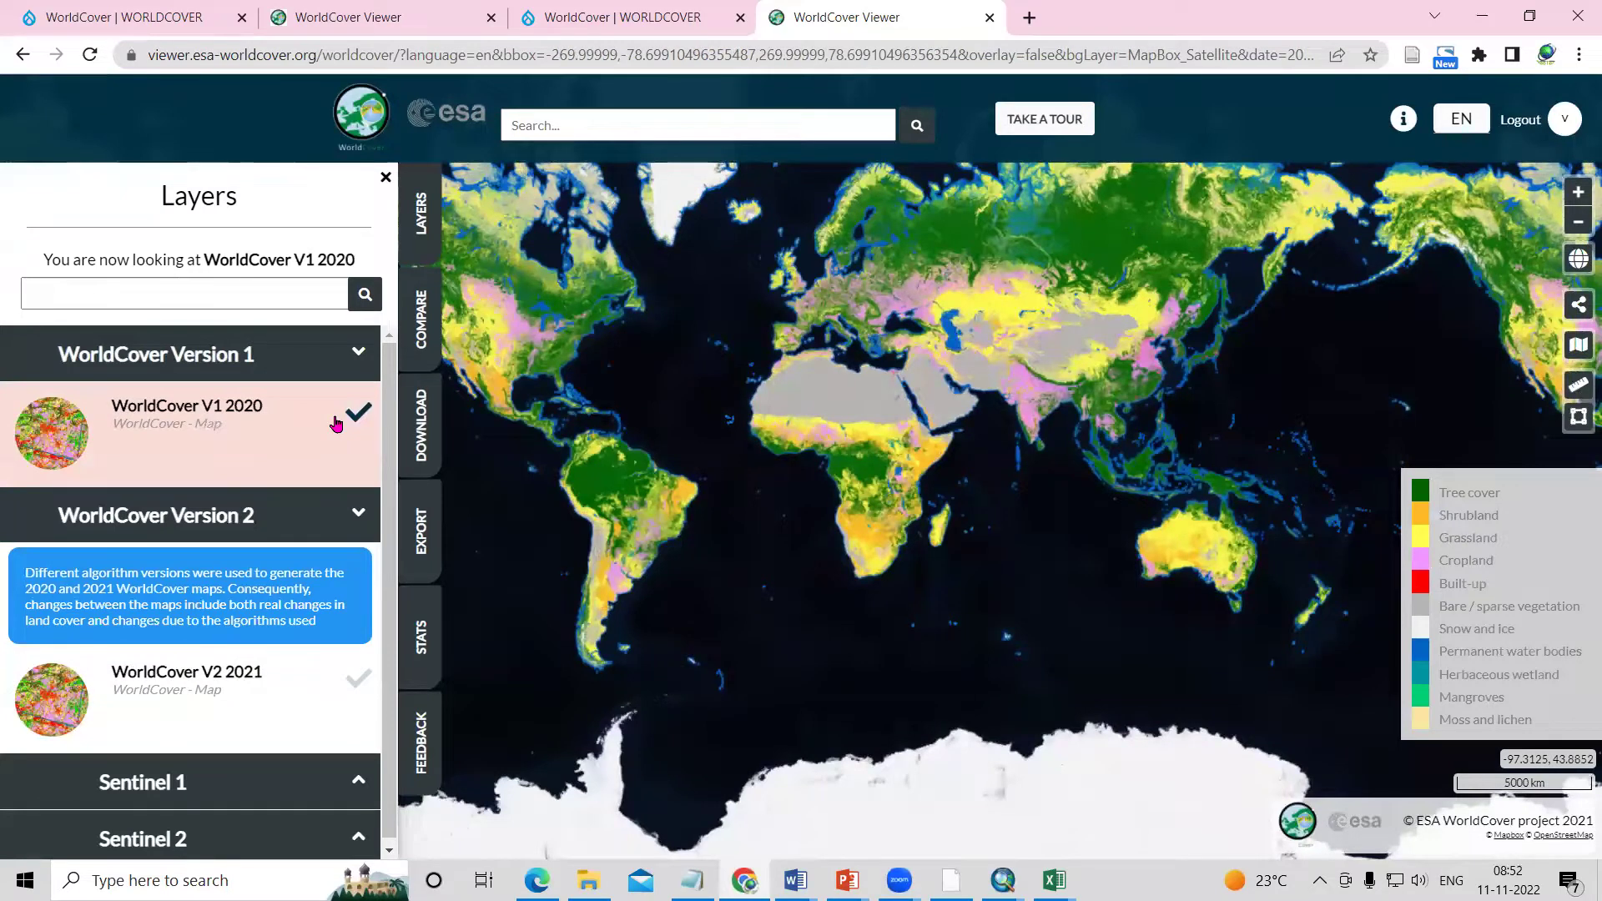
pyautogui.click(330, 687)
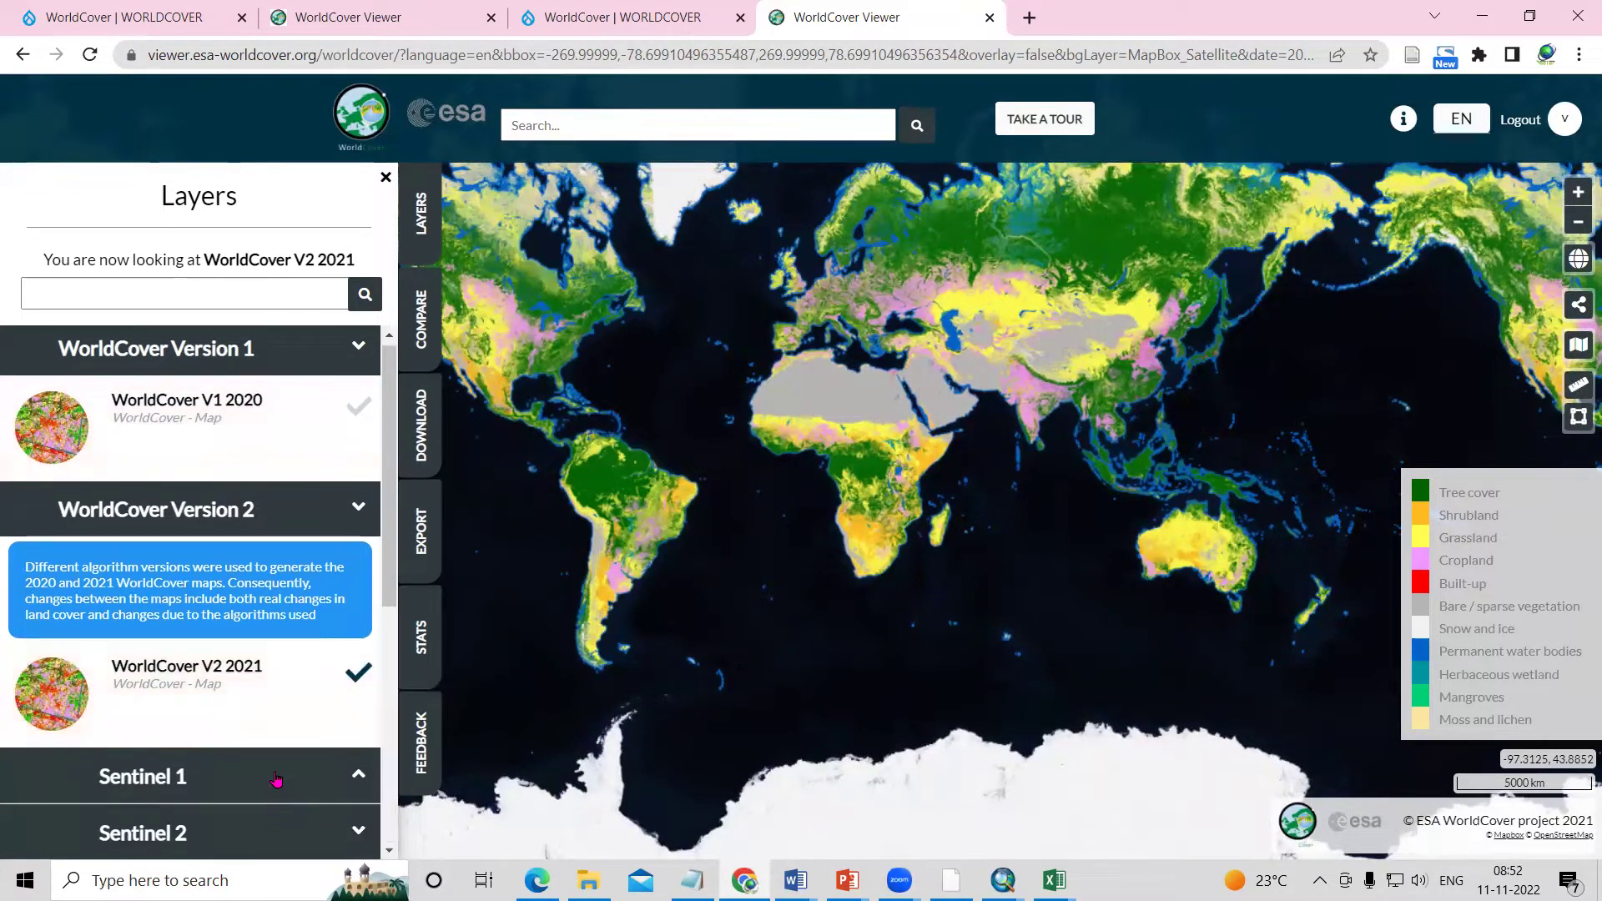
# - Expand the Sentinel 2 layers and display the Sentinel-2 False Color Composite 2020 over South Asia
pyautogui.click(271, 837)
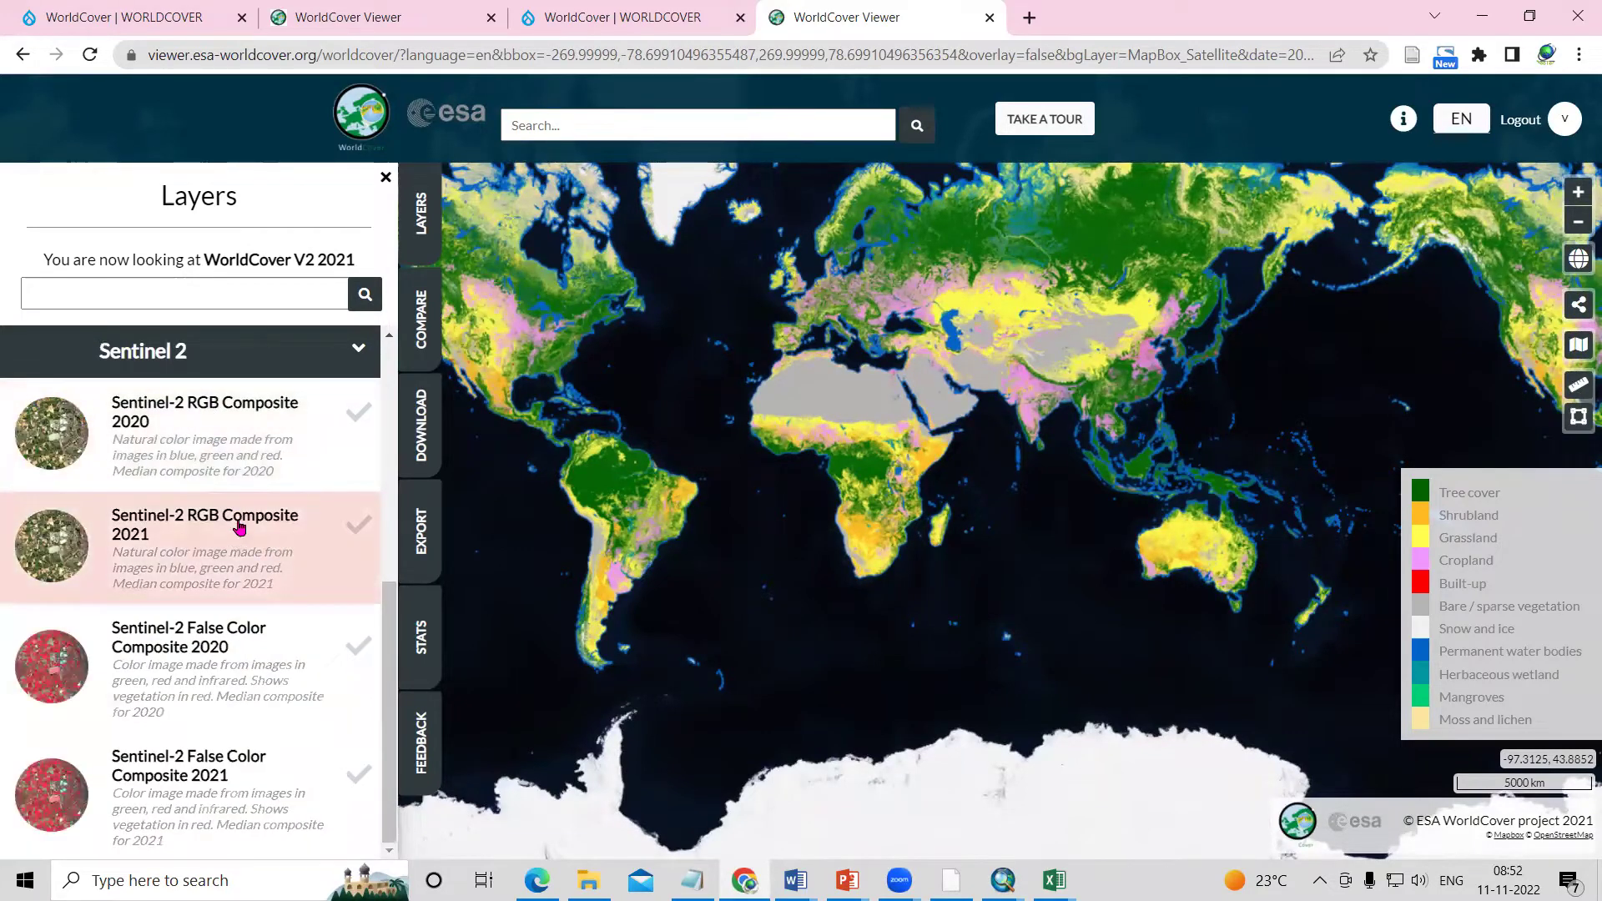
pyautogui.click(192, 680)
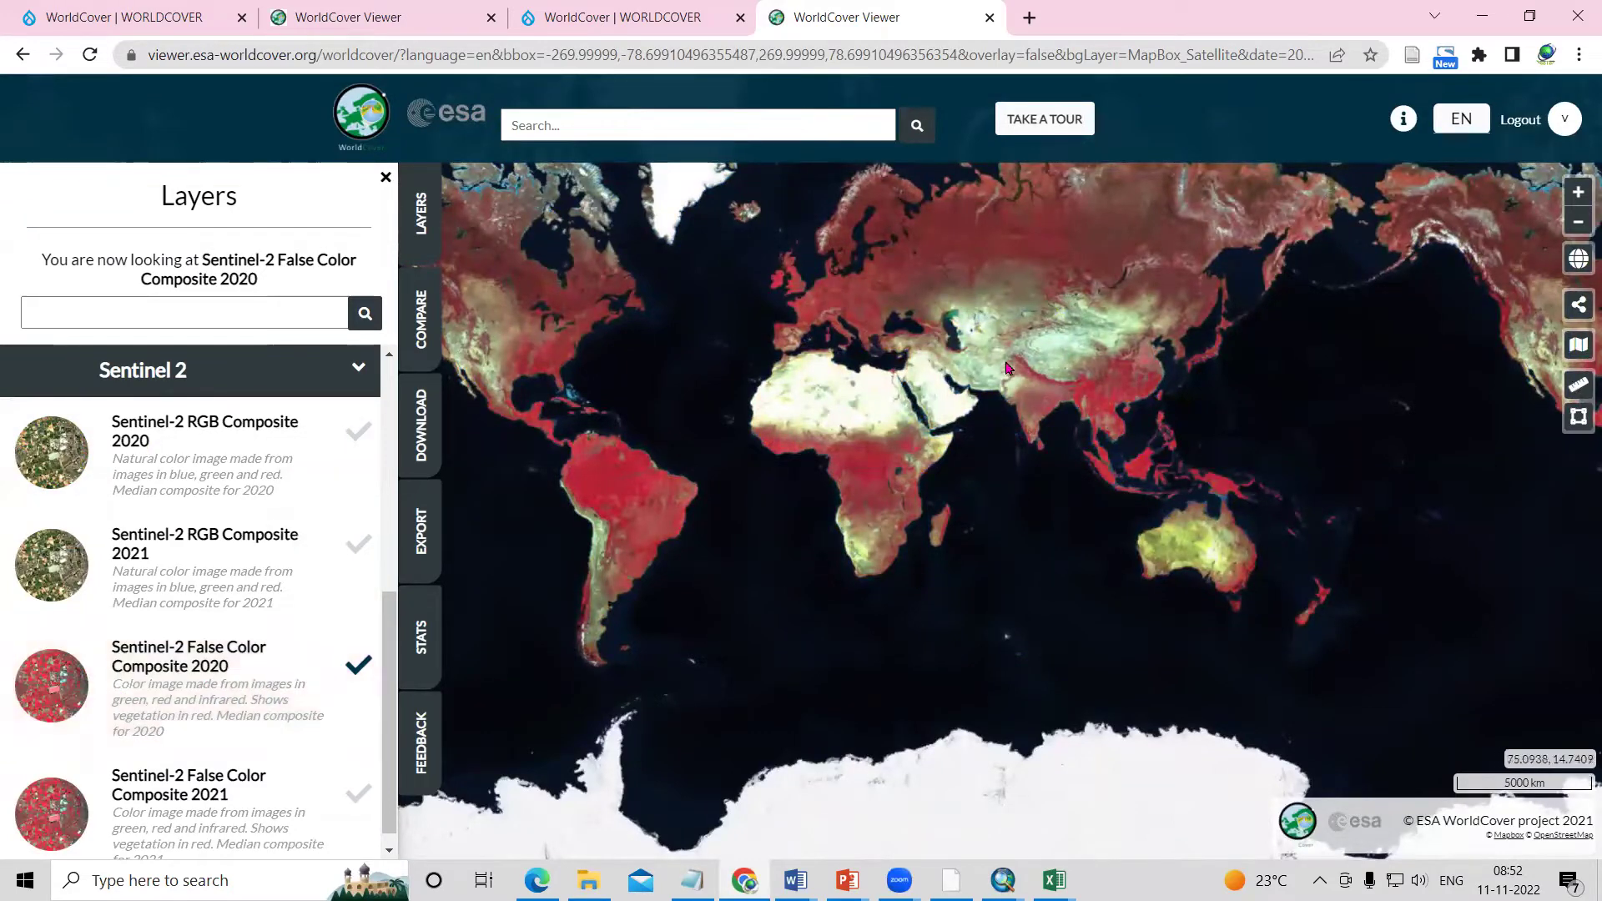
pyautogui.scroll(1, 1039, 382)
pyautogui.scroll(2, 1057, 477)
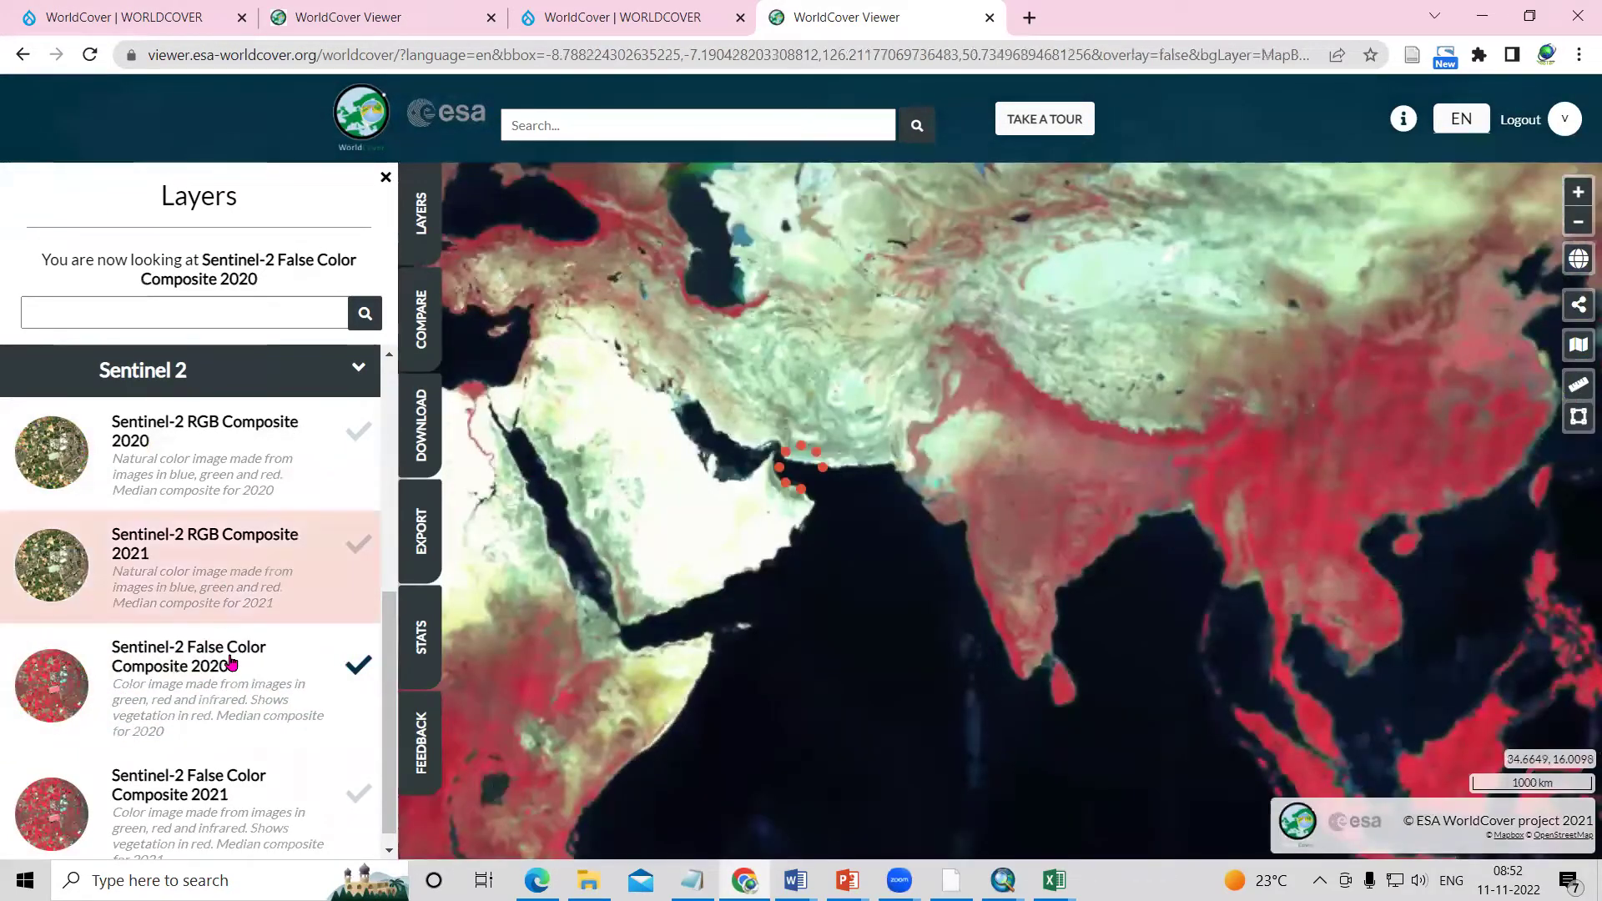
pyautogui.scroll(3, 269, 516)
pyautogui.scroll(3, 269, 516)
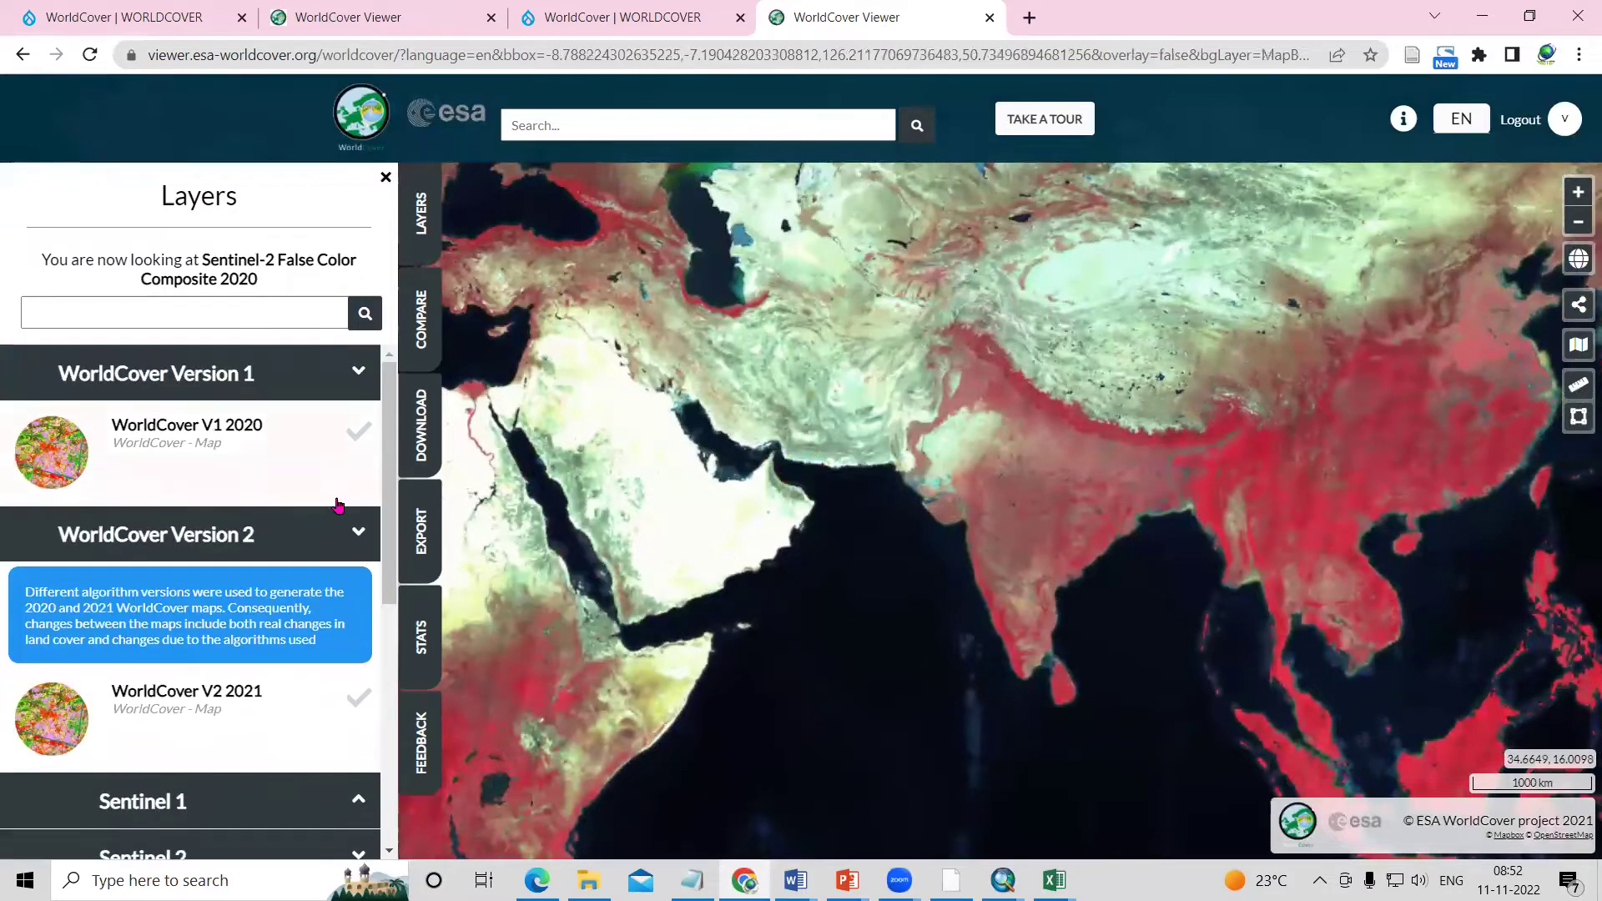
# - Display the WorldCover V2 2021 layer on the map, centred on India
pyautogui.click(328, 705)
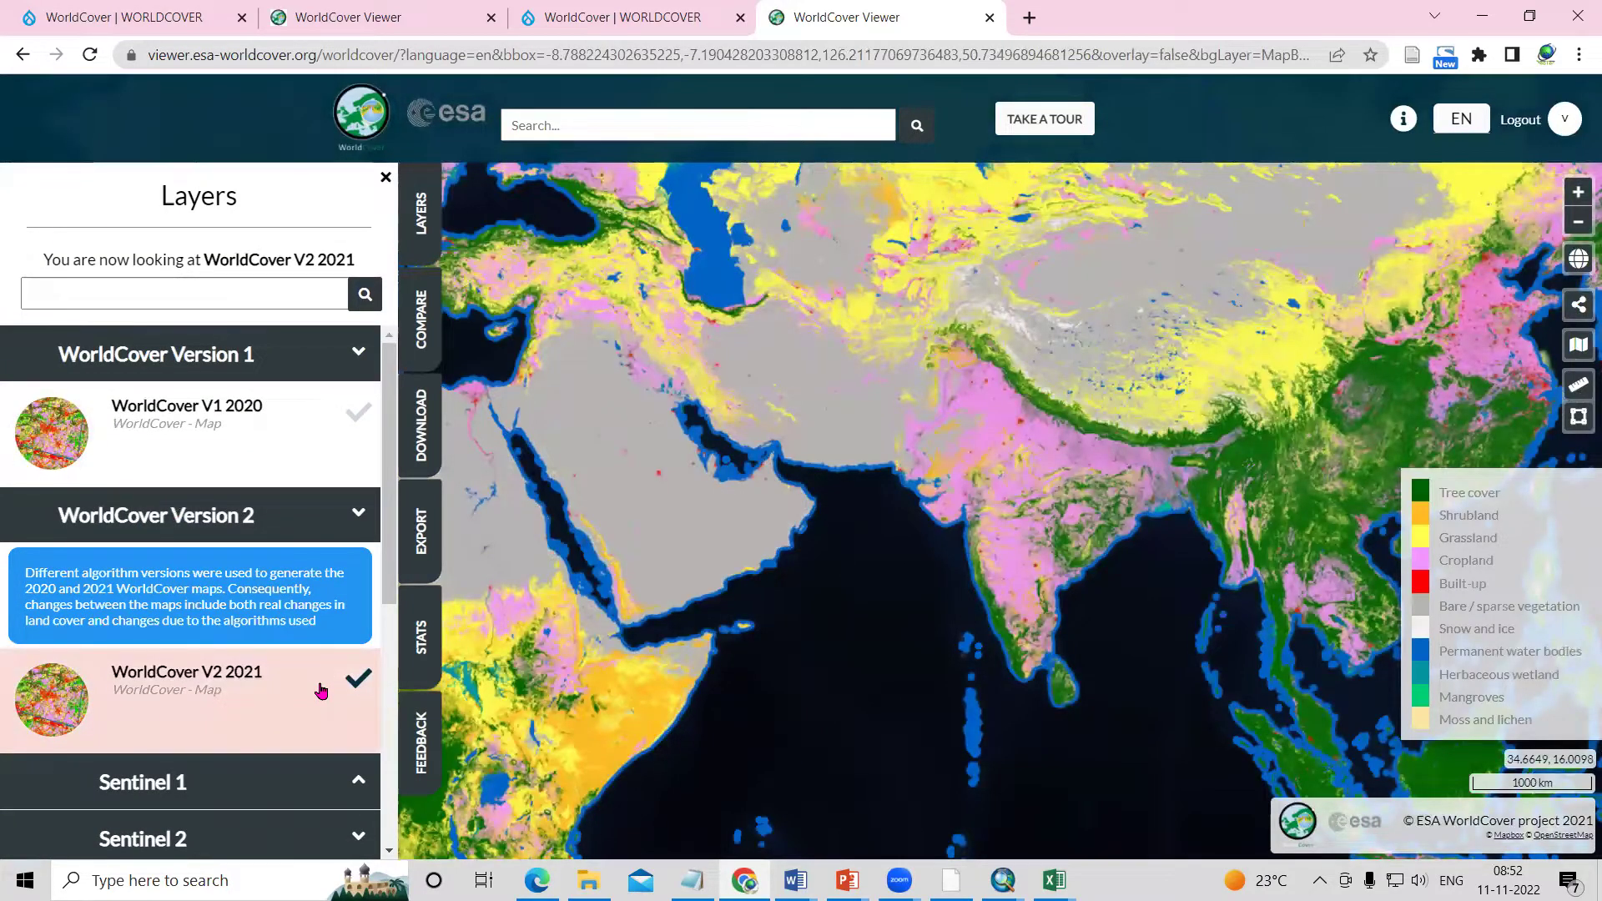
pyautogui.scroll(1, 1064, 521)
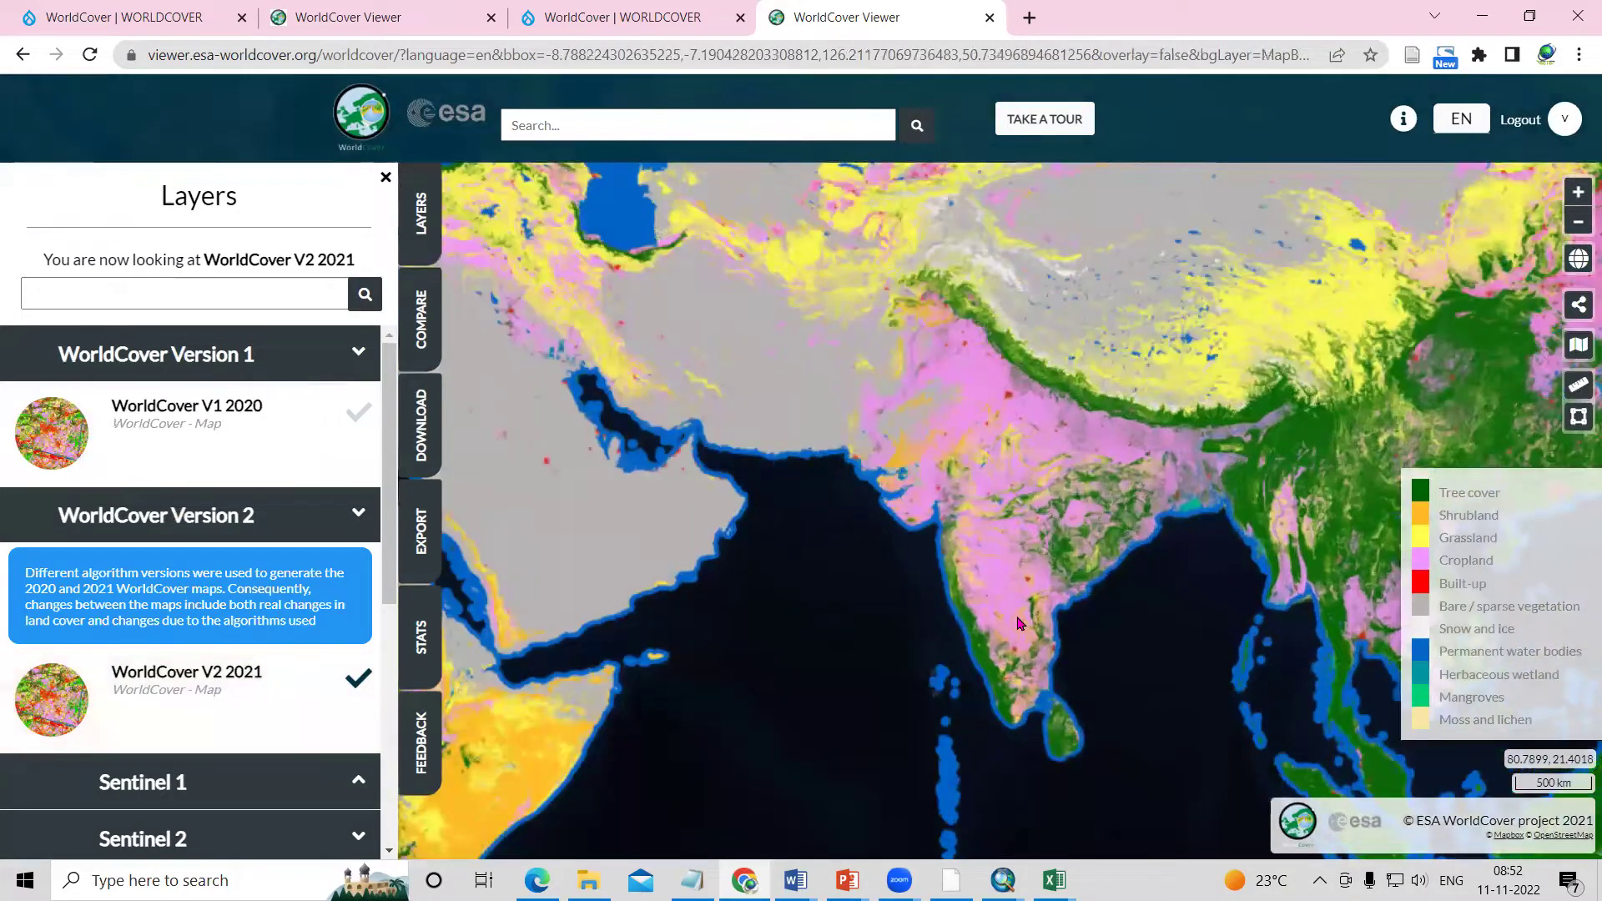
pyautogui.scroll(1, 1020, 623)
pyautogui.scroll(1, 884, 455)
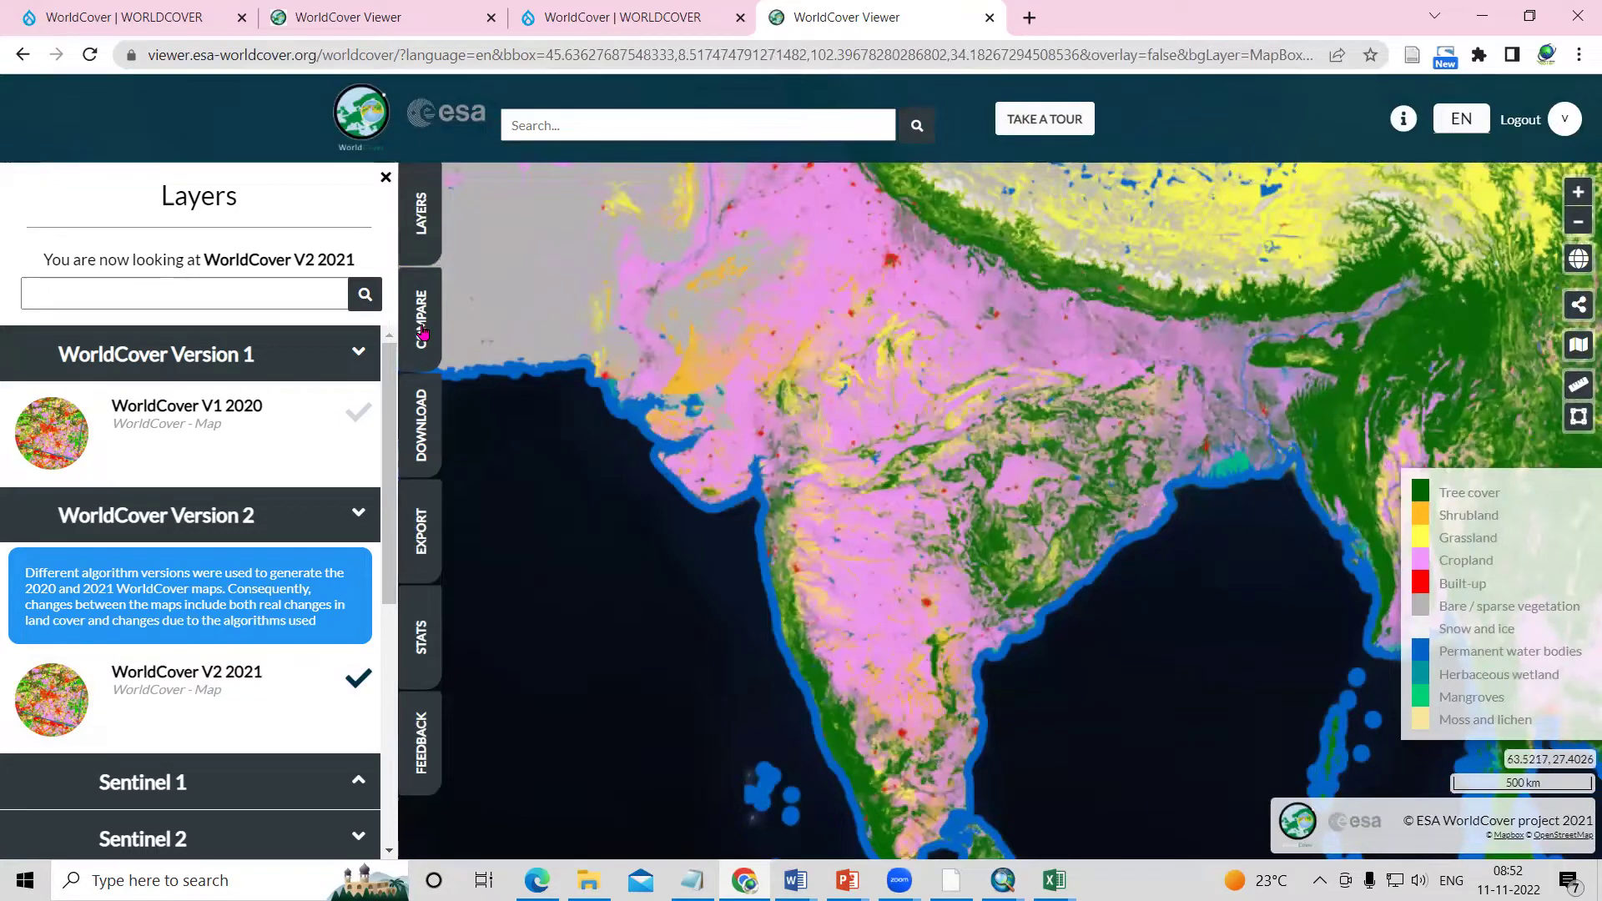
# - Start a side-by-side comparison of WorldCover V1 2020 with WorldCover V2 2021 and dismiss the algorithm notice
pyautogui.click(422, 332)
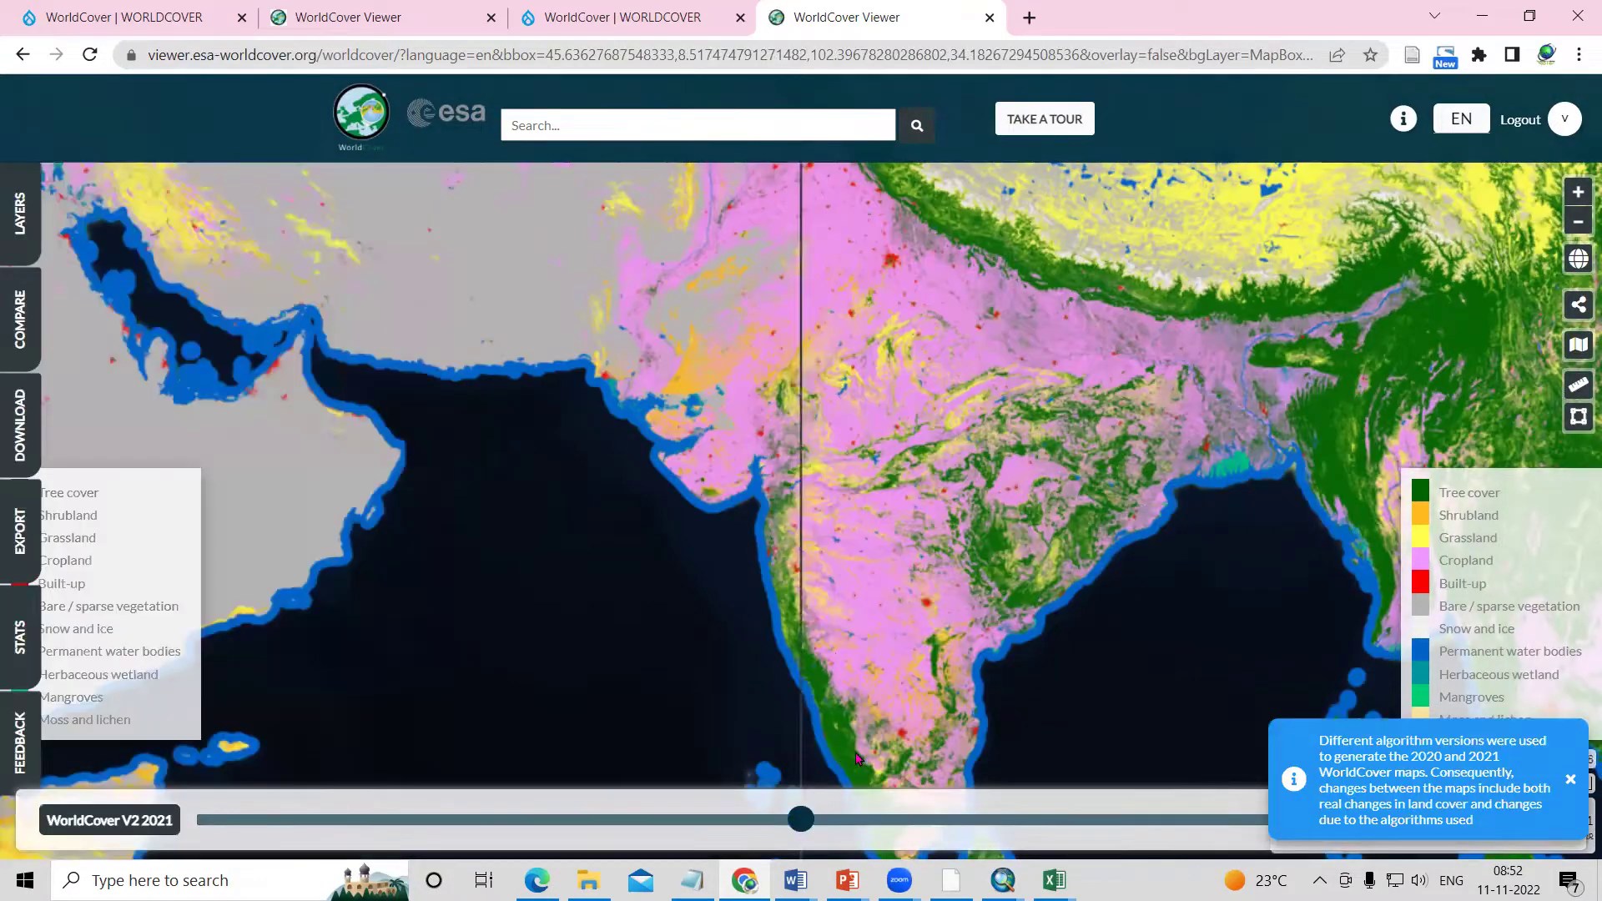
pyautogui.click(151, 824)
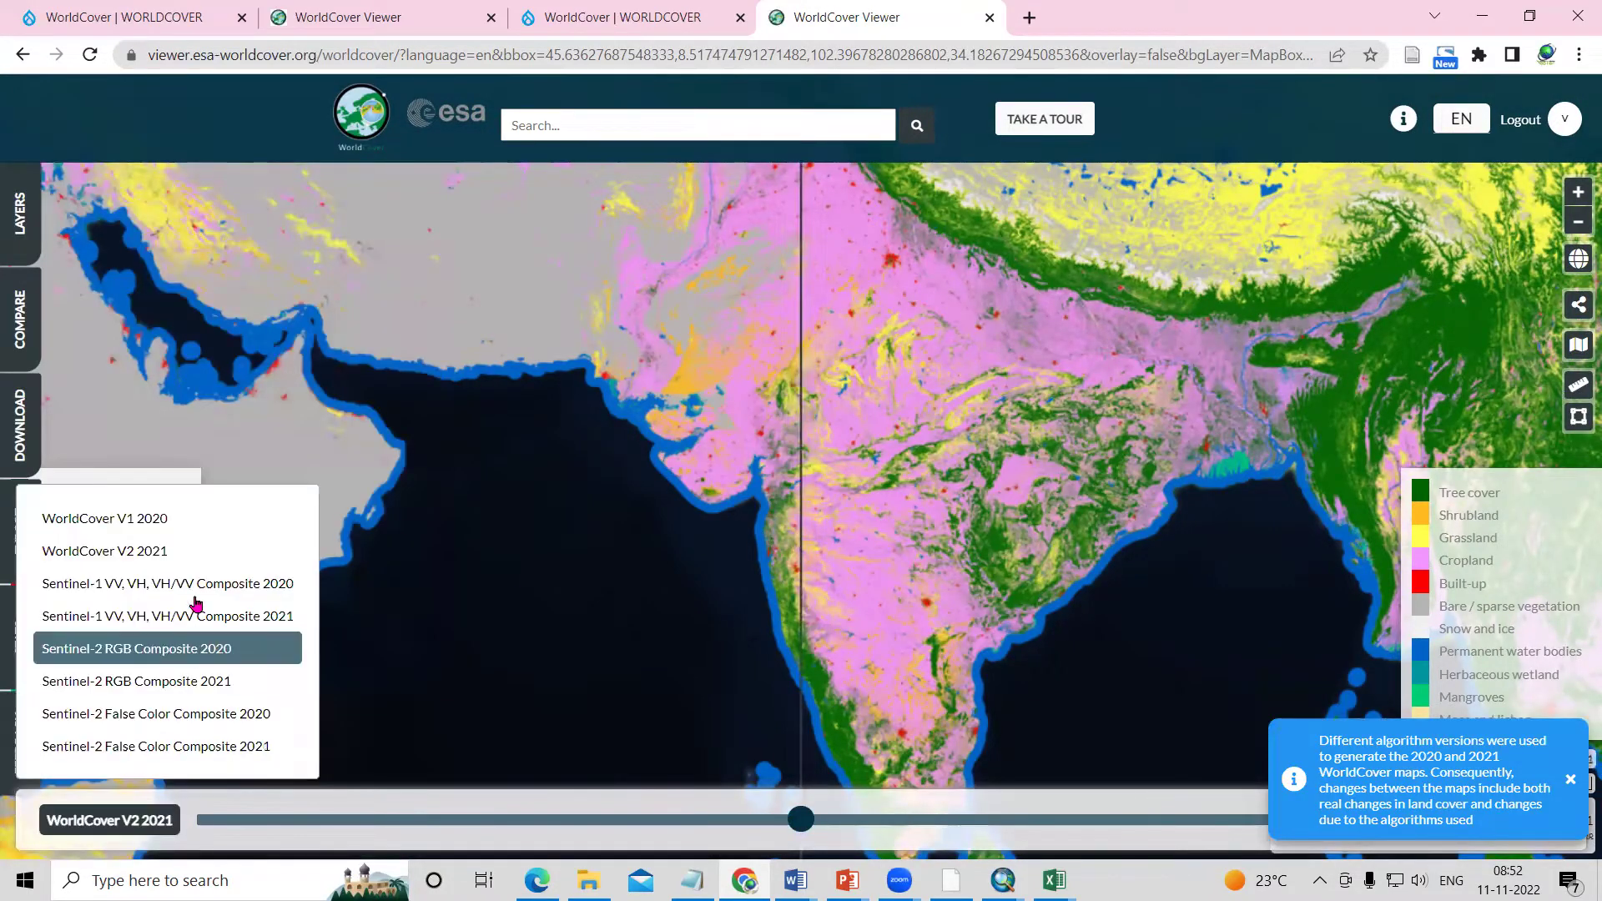
pyautogui.click(191, 518)
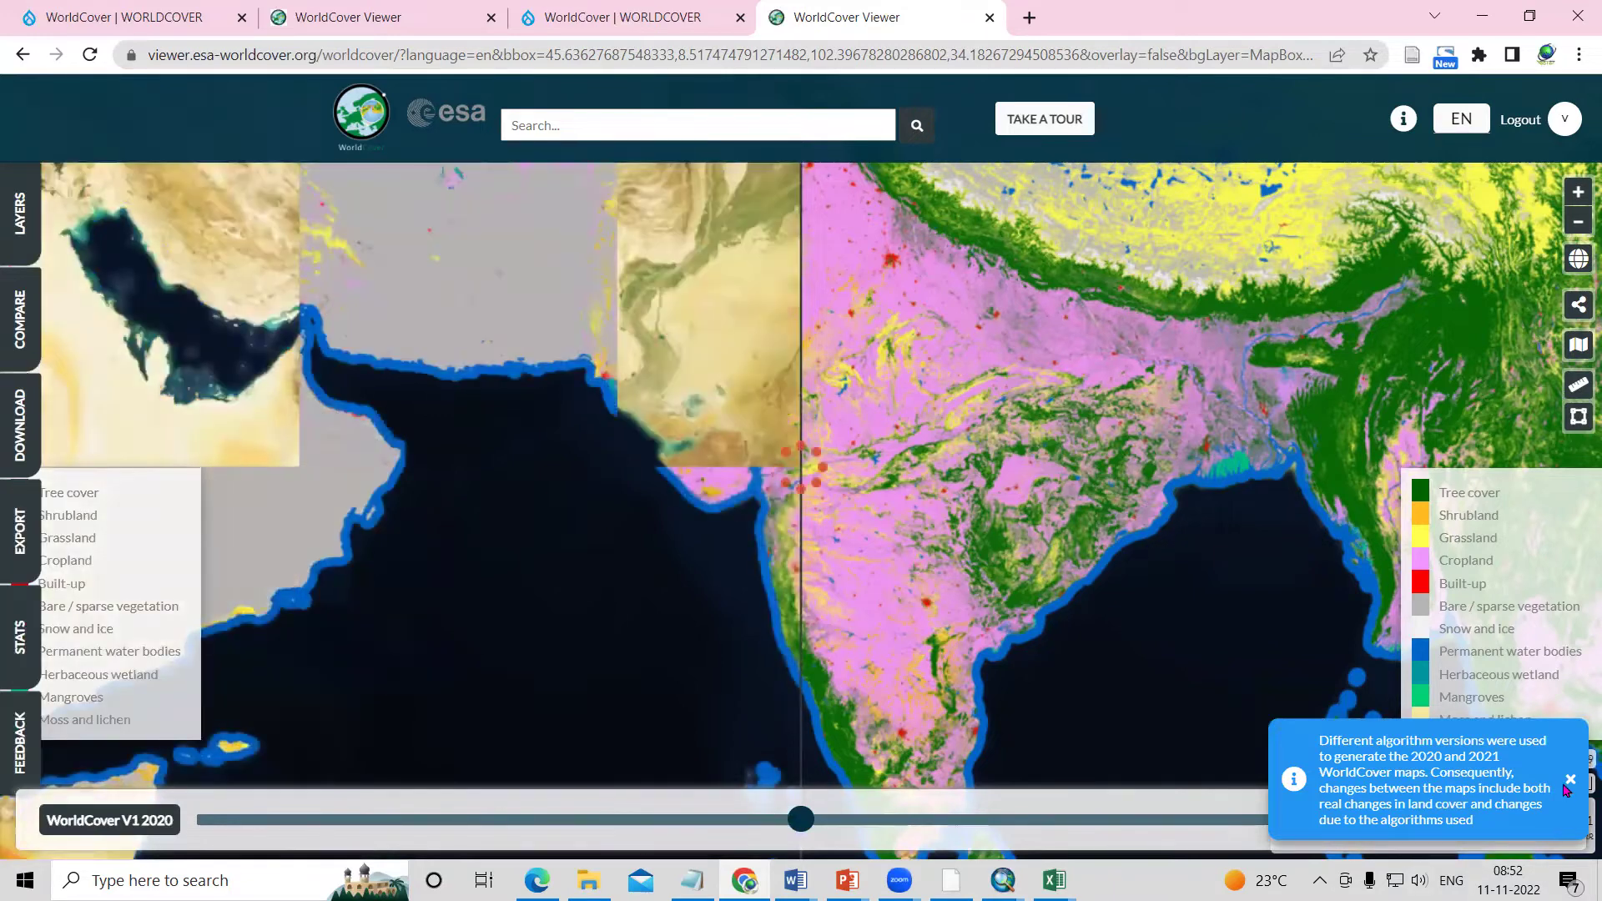
pyautogui.click(1570, 785)
pyautogui.click(1527, 825)
pyautogui.click(1437, 552)
# - Compare the 2020 and 2021 land cover around the large branching reservoir in western India by sweeping the divider across it
pyautogui.scroll(5, 838, 551)
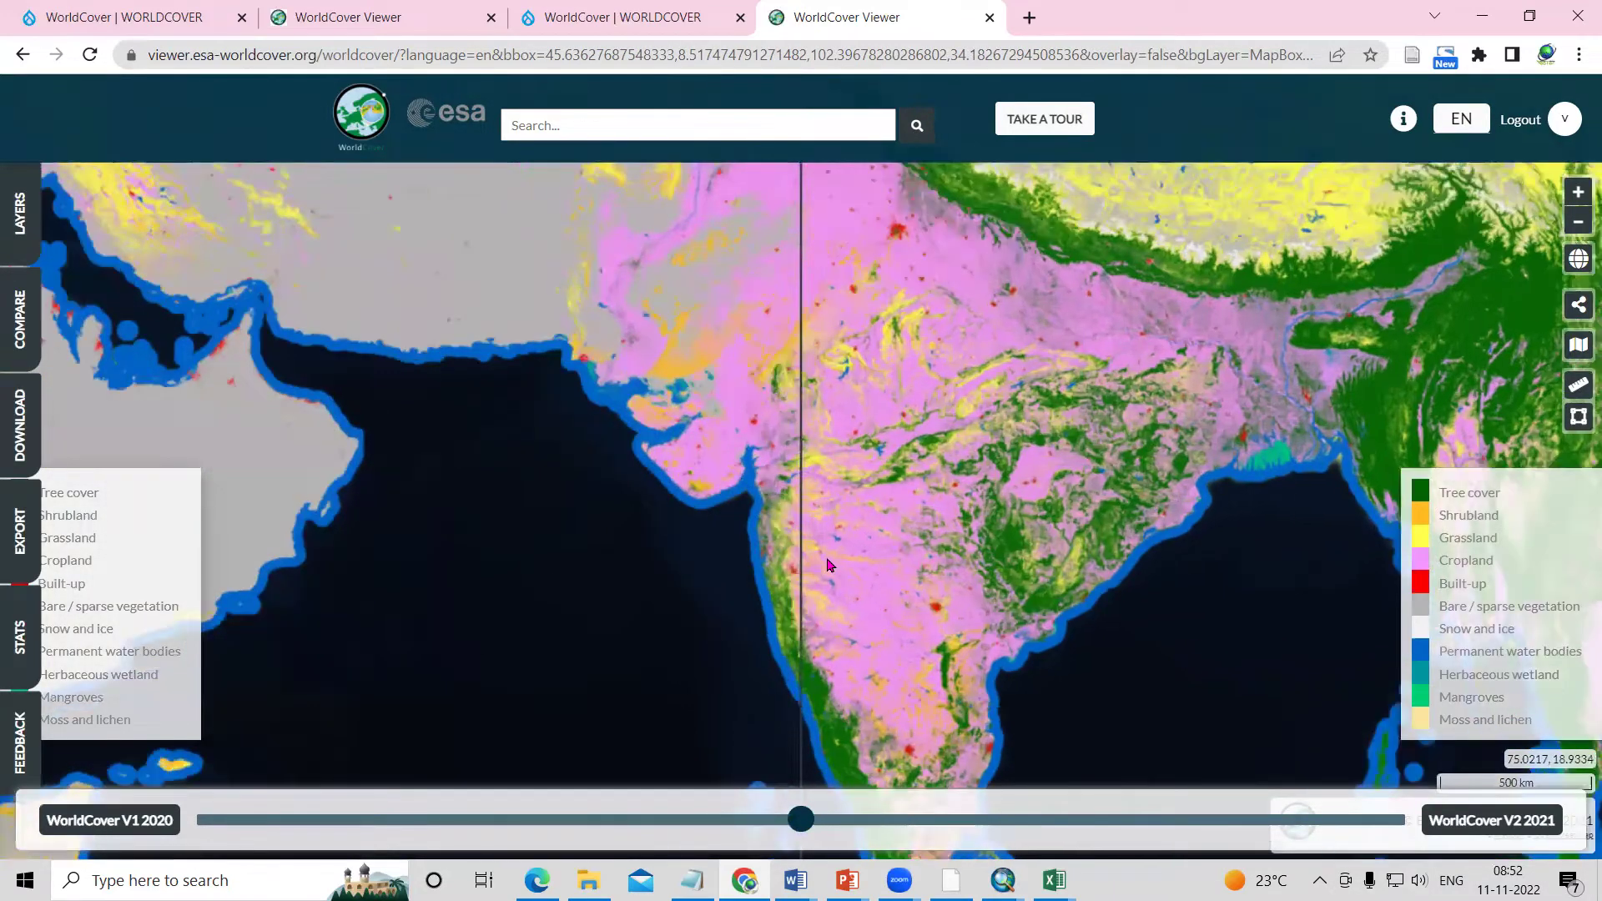
pyautogui.scroll(1, 806, 604)
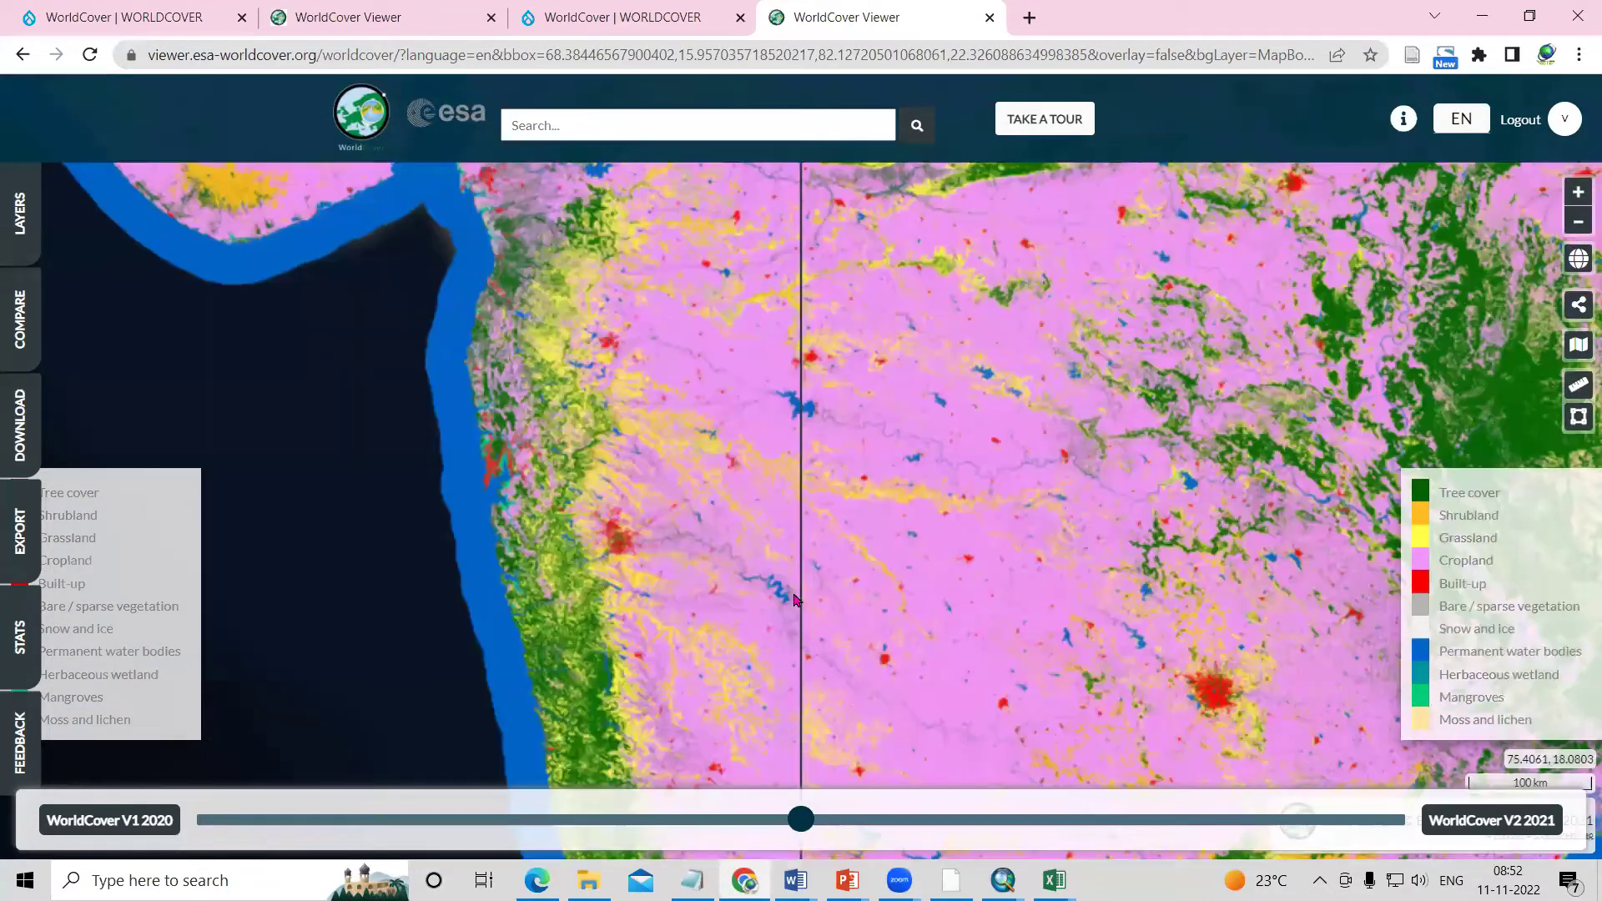
pyautogui.scroll(2, 859, 591)
pyautogui.scroll(2, 844, 594)
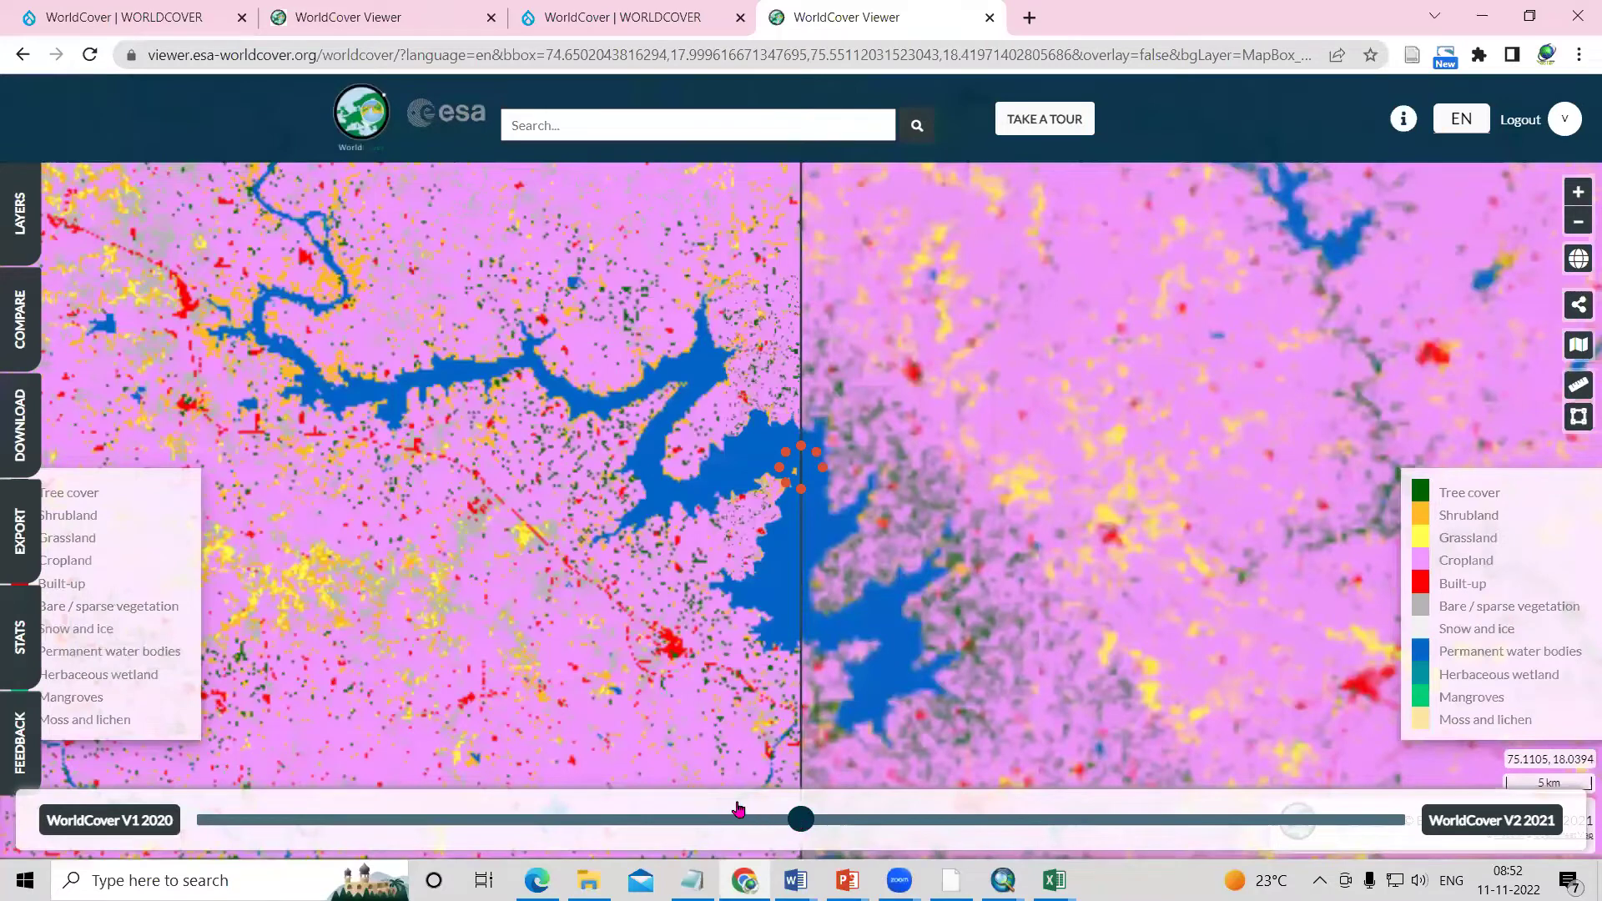
pyautogui.click(541, 819)
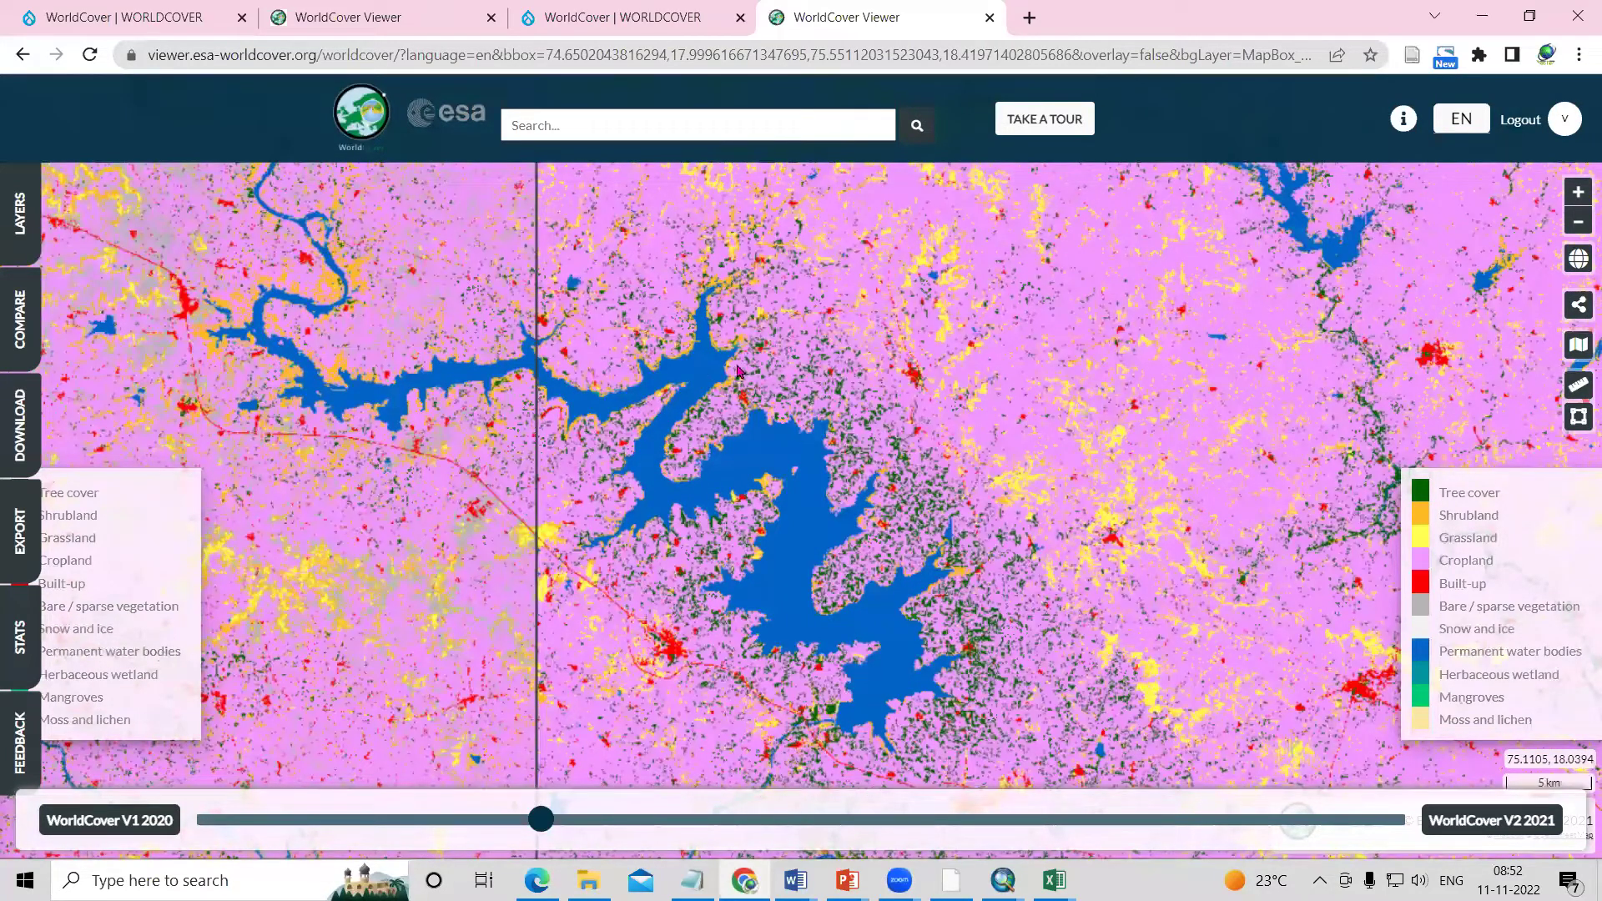
pyautogui.scroll(1, 750, 398)
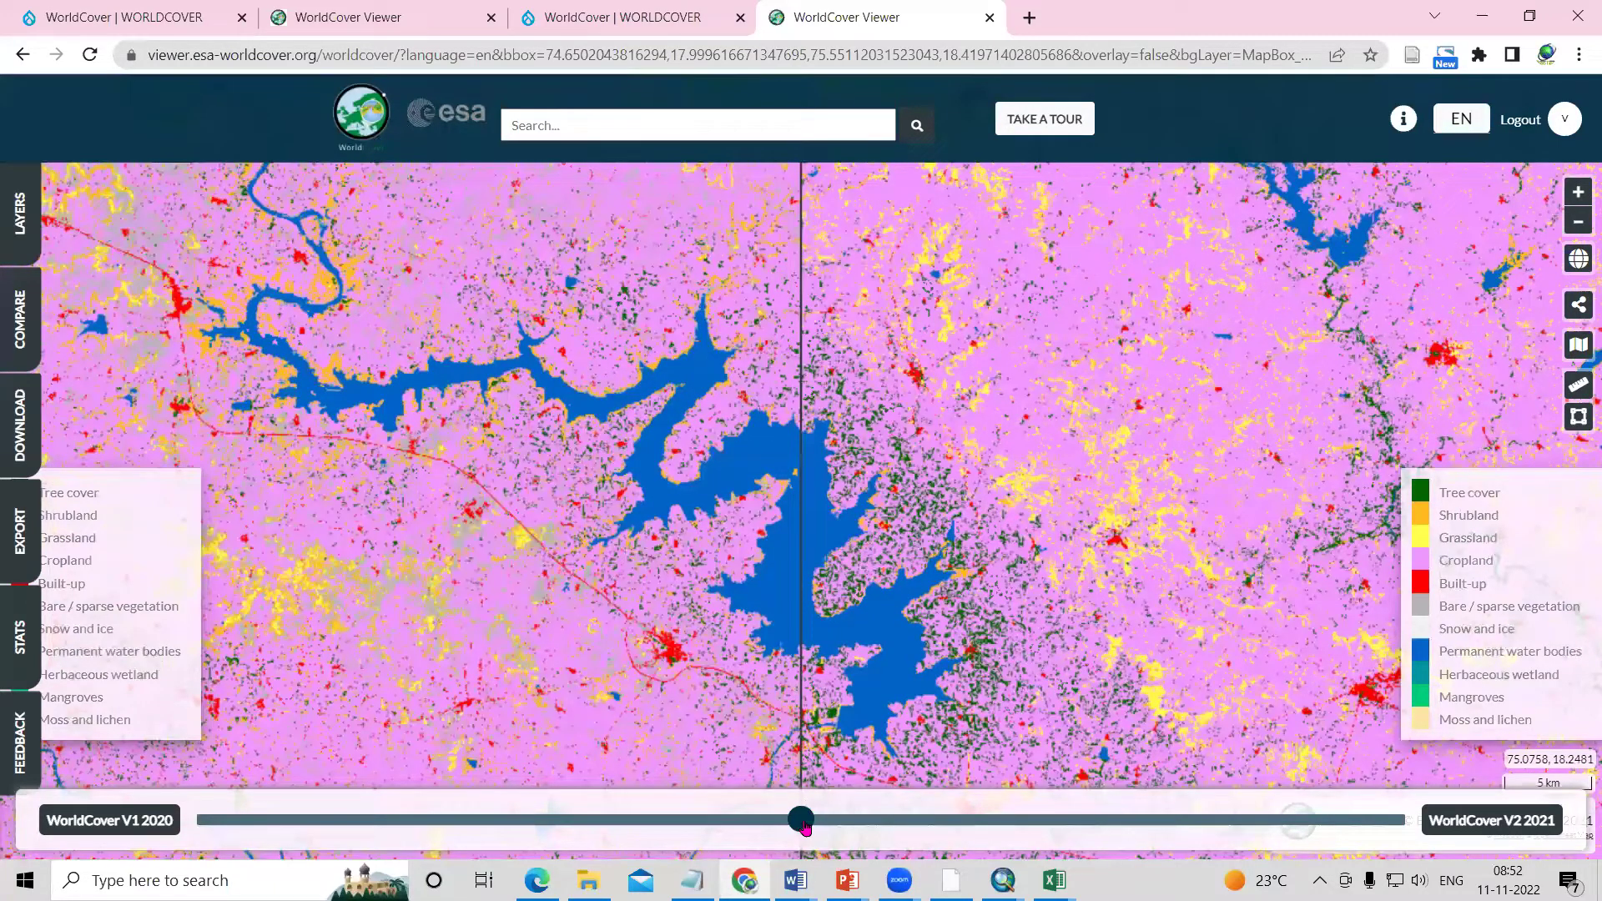
# - Compare both versions close up around the built-up patch on the reservoir's shore, shifting the divider to either side of it
pyautogui.click(656, 816)
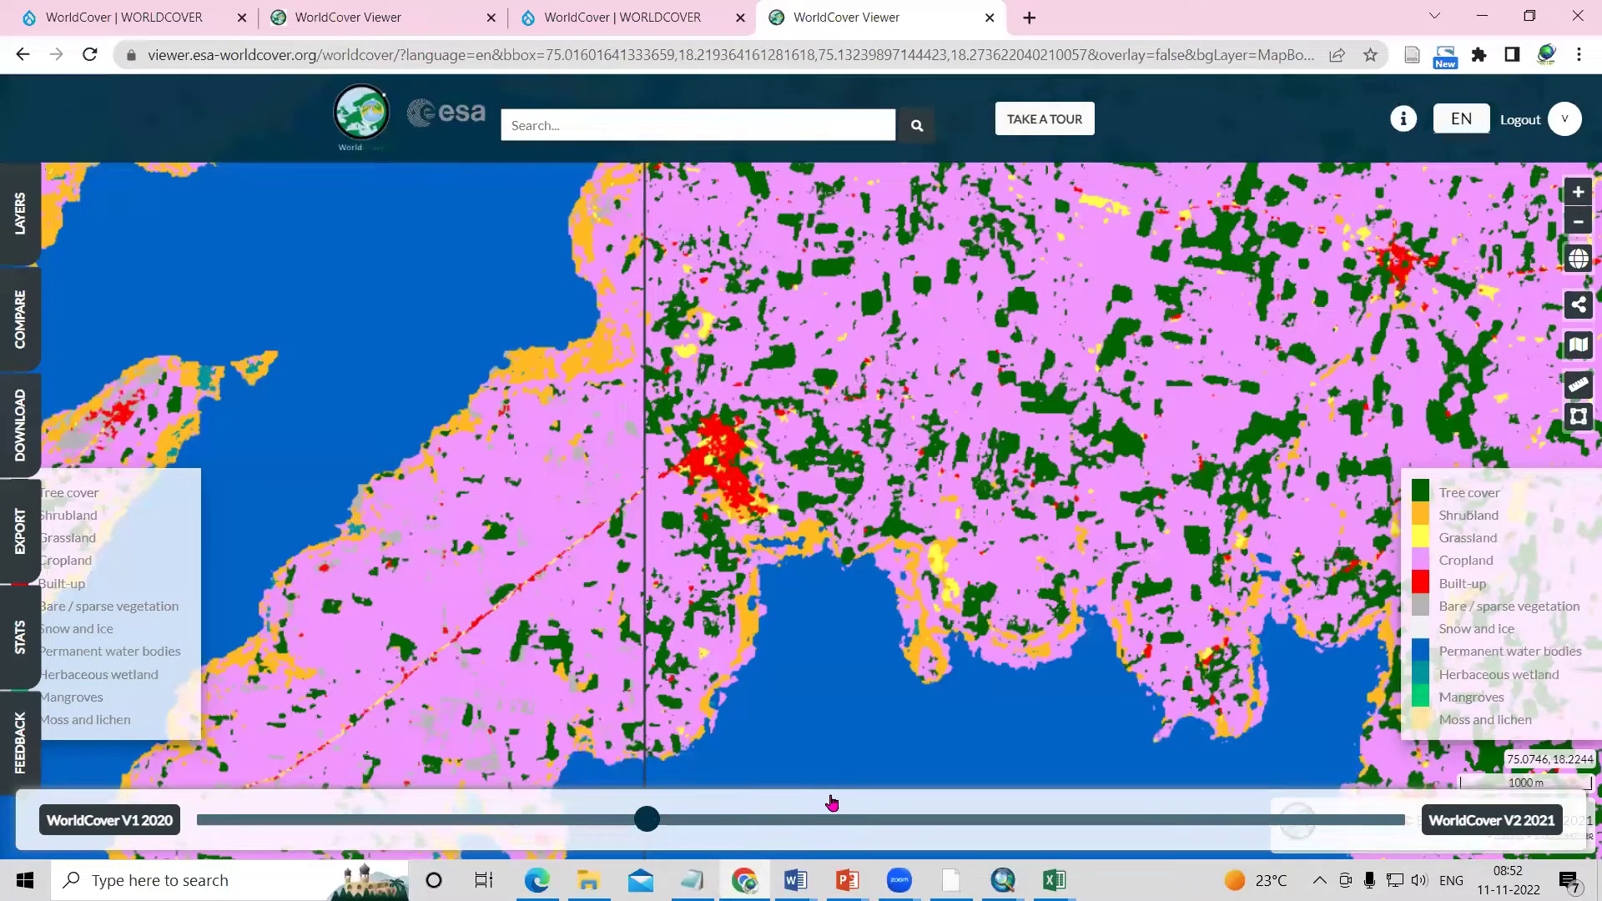
pyautogui.moveTo(669, 801)
pyautogui.mouseDown()
pyautogui.moveTo(612, 799)
pyautogui.moveTo(888, 797)
pyautogui.moveTo(612, 807)
pyautogui.moveTo(914, 797)
pyautogui.moveTo(641, 797)
pyautogui.moveTo(877, 795)
pyautogui.moveTo(658, 800)
pyautogui.mouseUp()
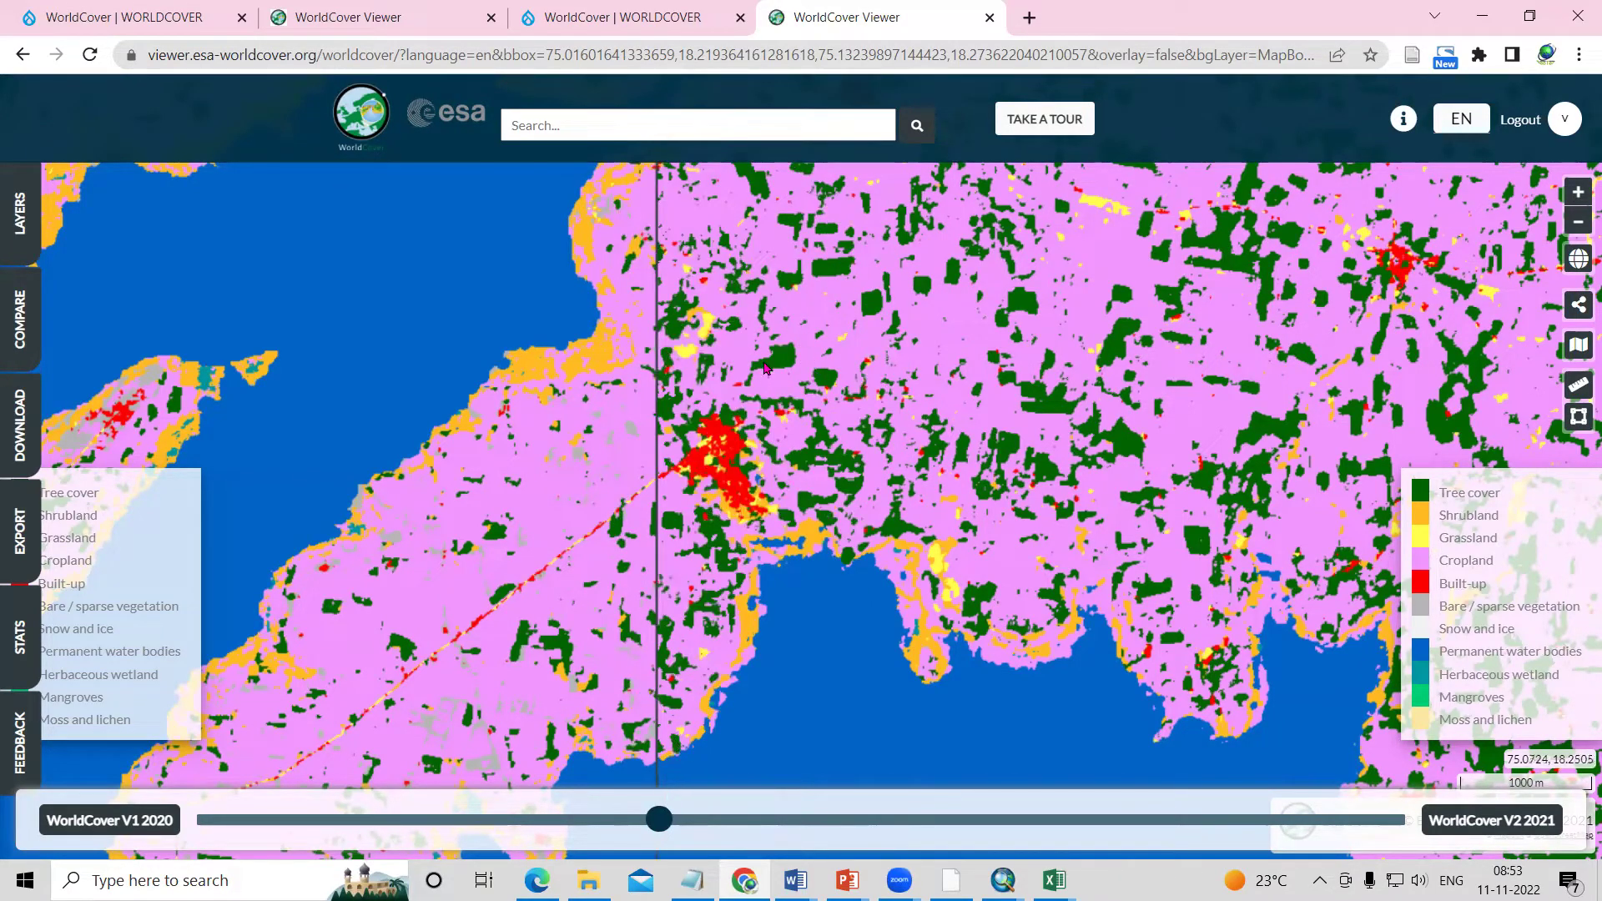
pyautogui.moveTo(663, 831); pyautogui.dragTo(955, 820)
pyautogui.scroll(-1, 653, 474)
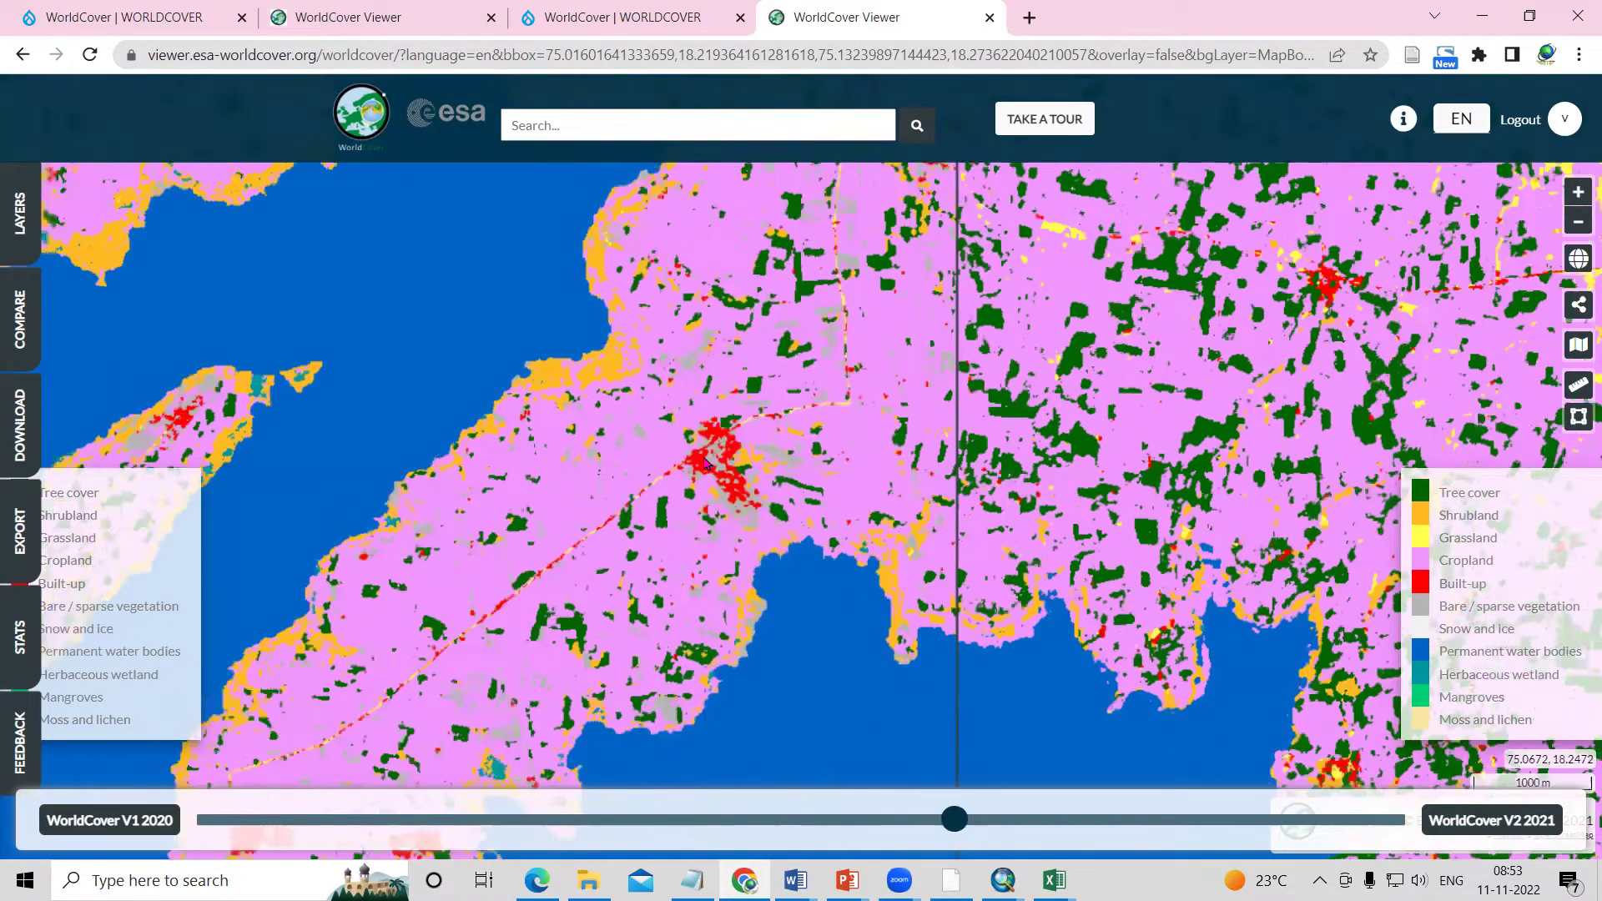
pyautogui.scroll(-3, 484, 582)
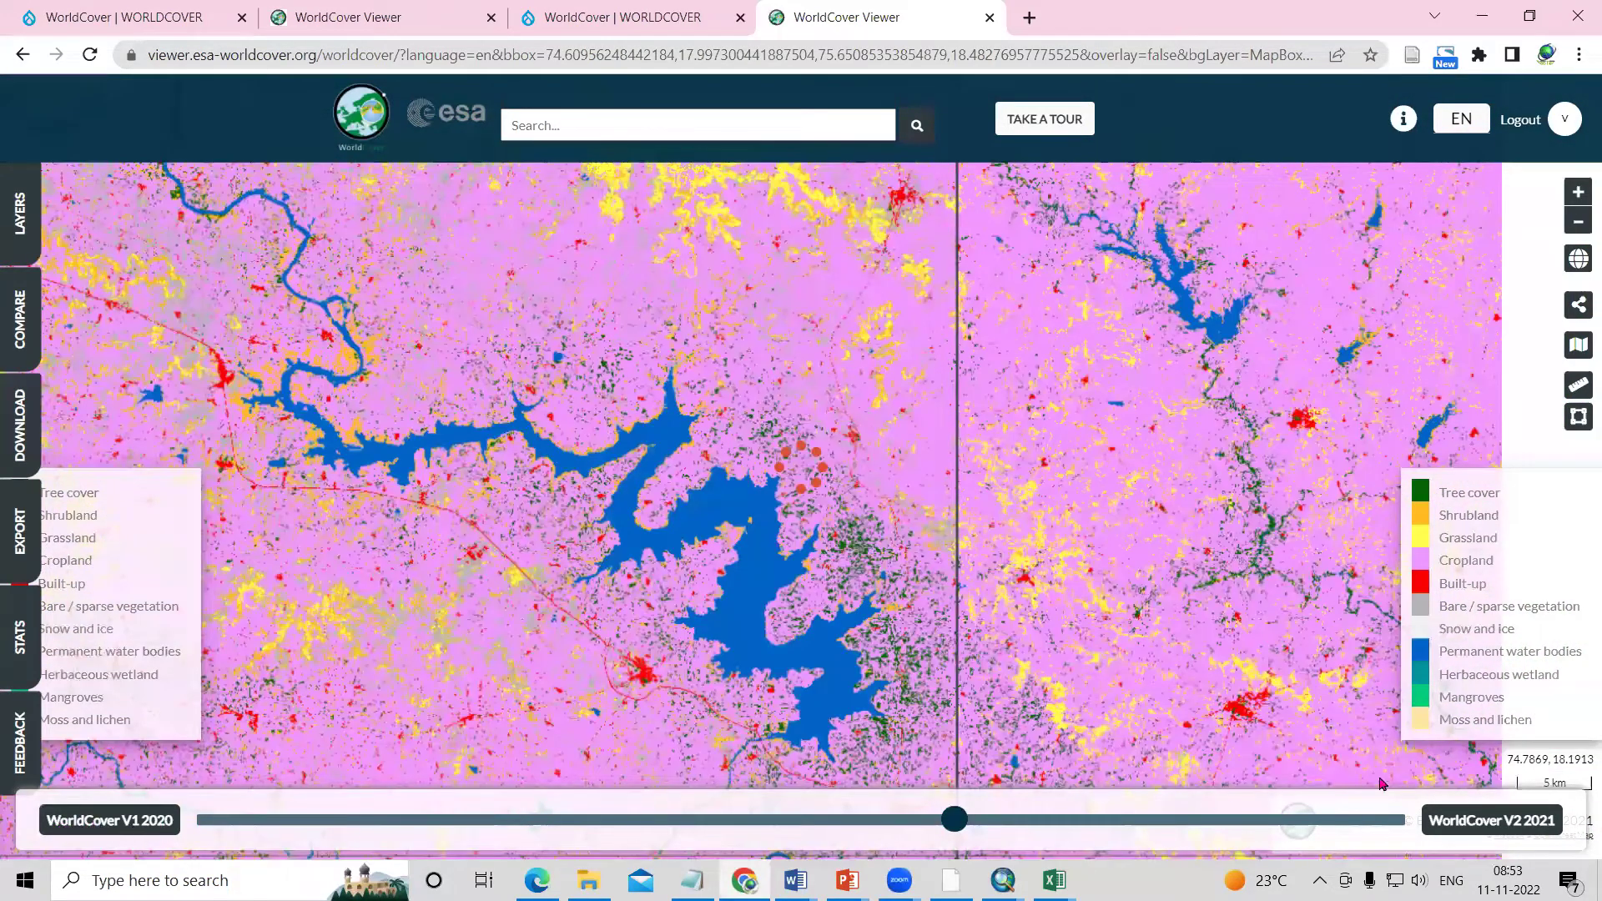
# - Open the WorldCover V1 2020 download options and review the product tiles for the current view on the map and in the list
pyautogui.click(16, 433)
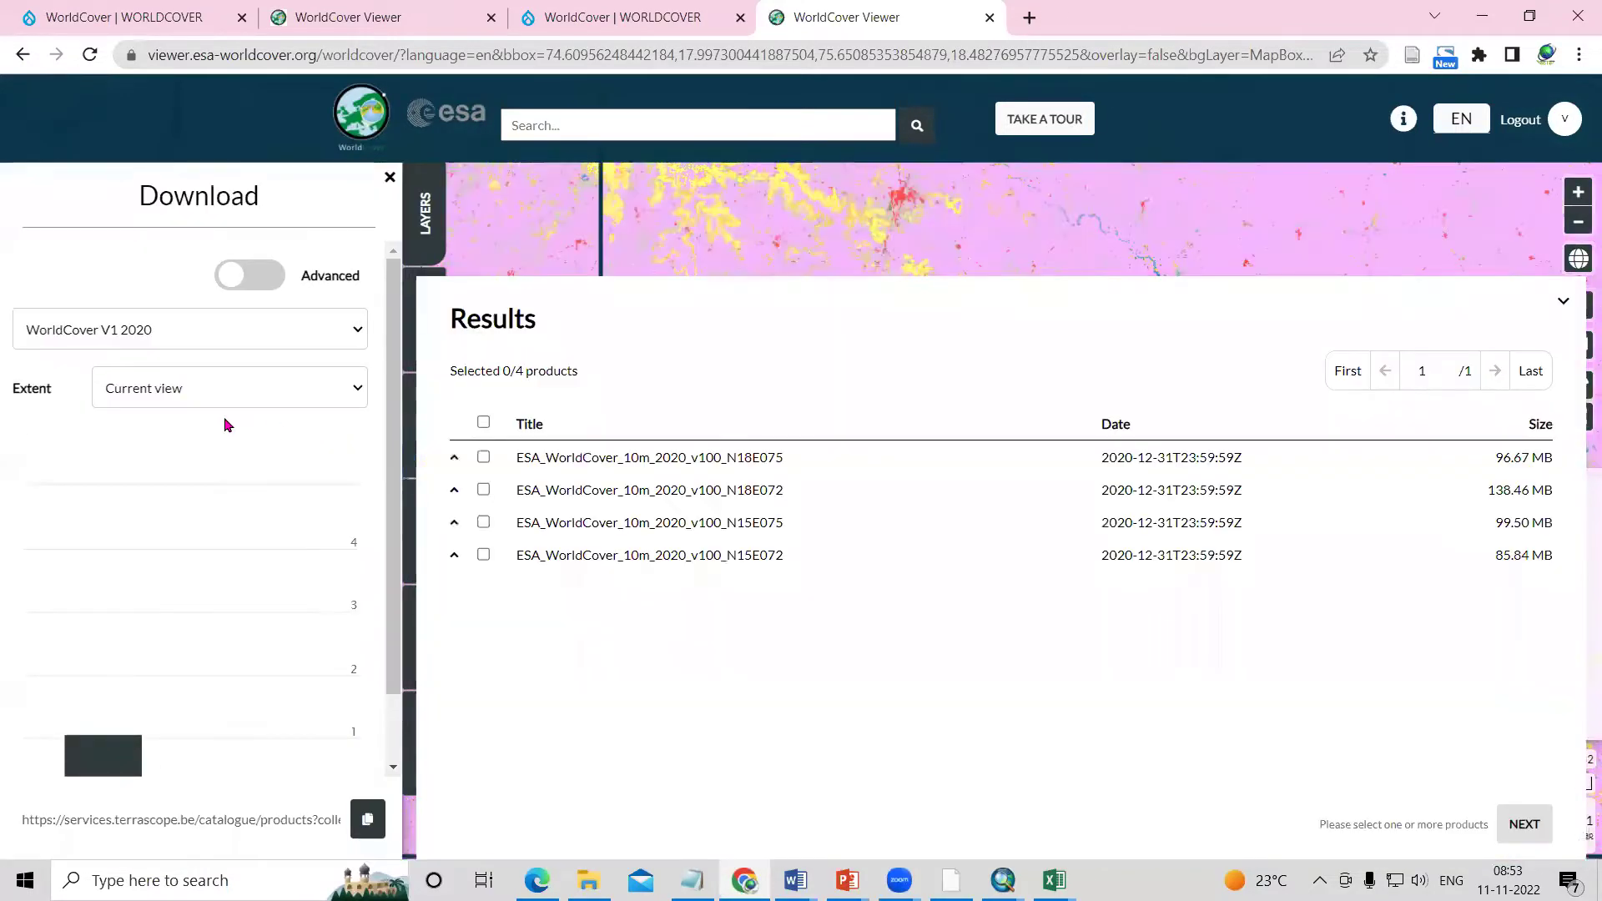
pyautogui.click(1564, 303)
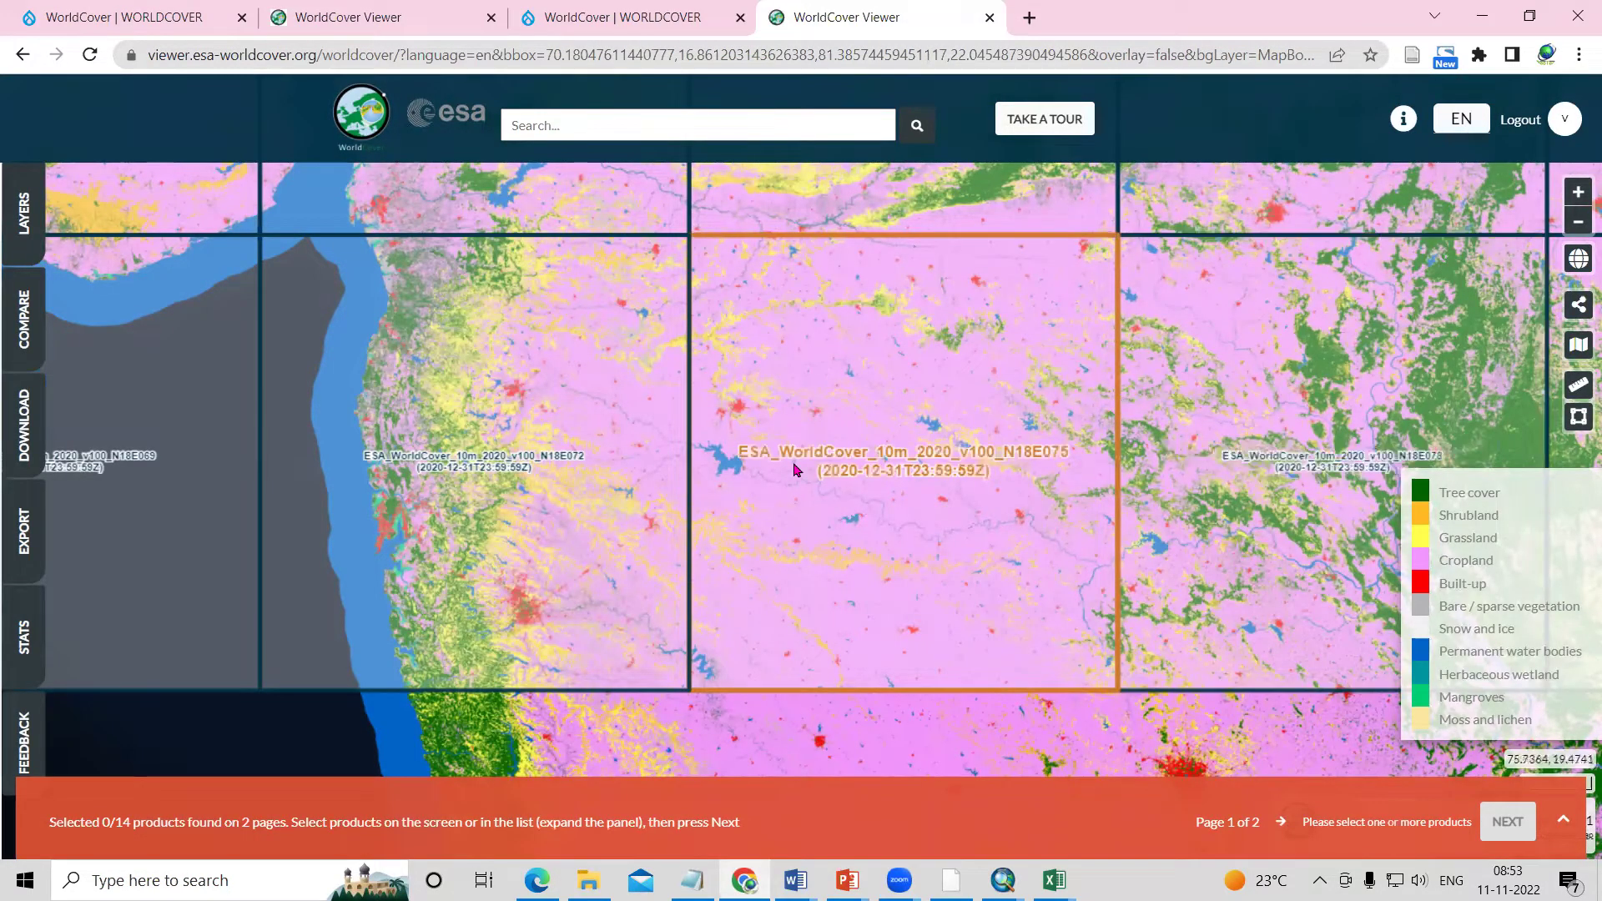
pyautogui.scroll(1, 797, 470)
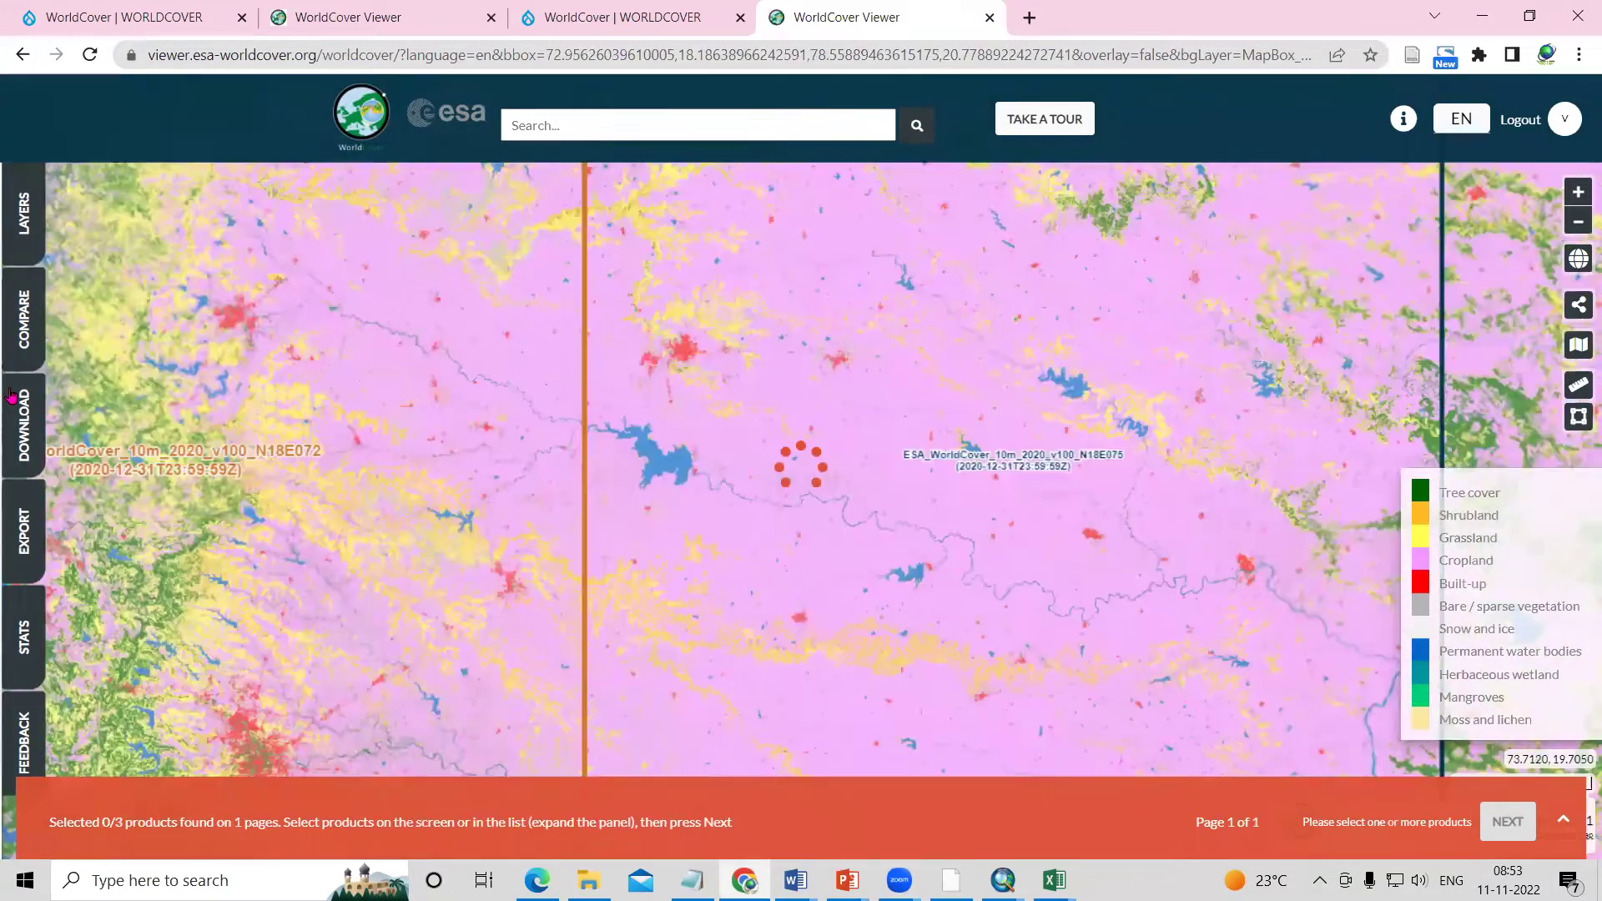
pyautogui.click(1566, 828)
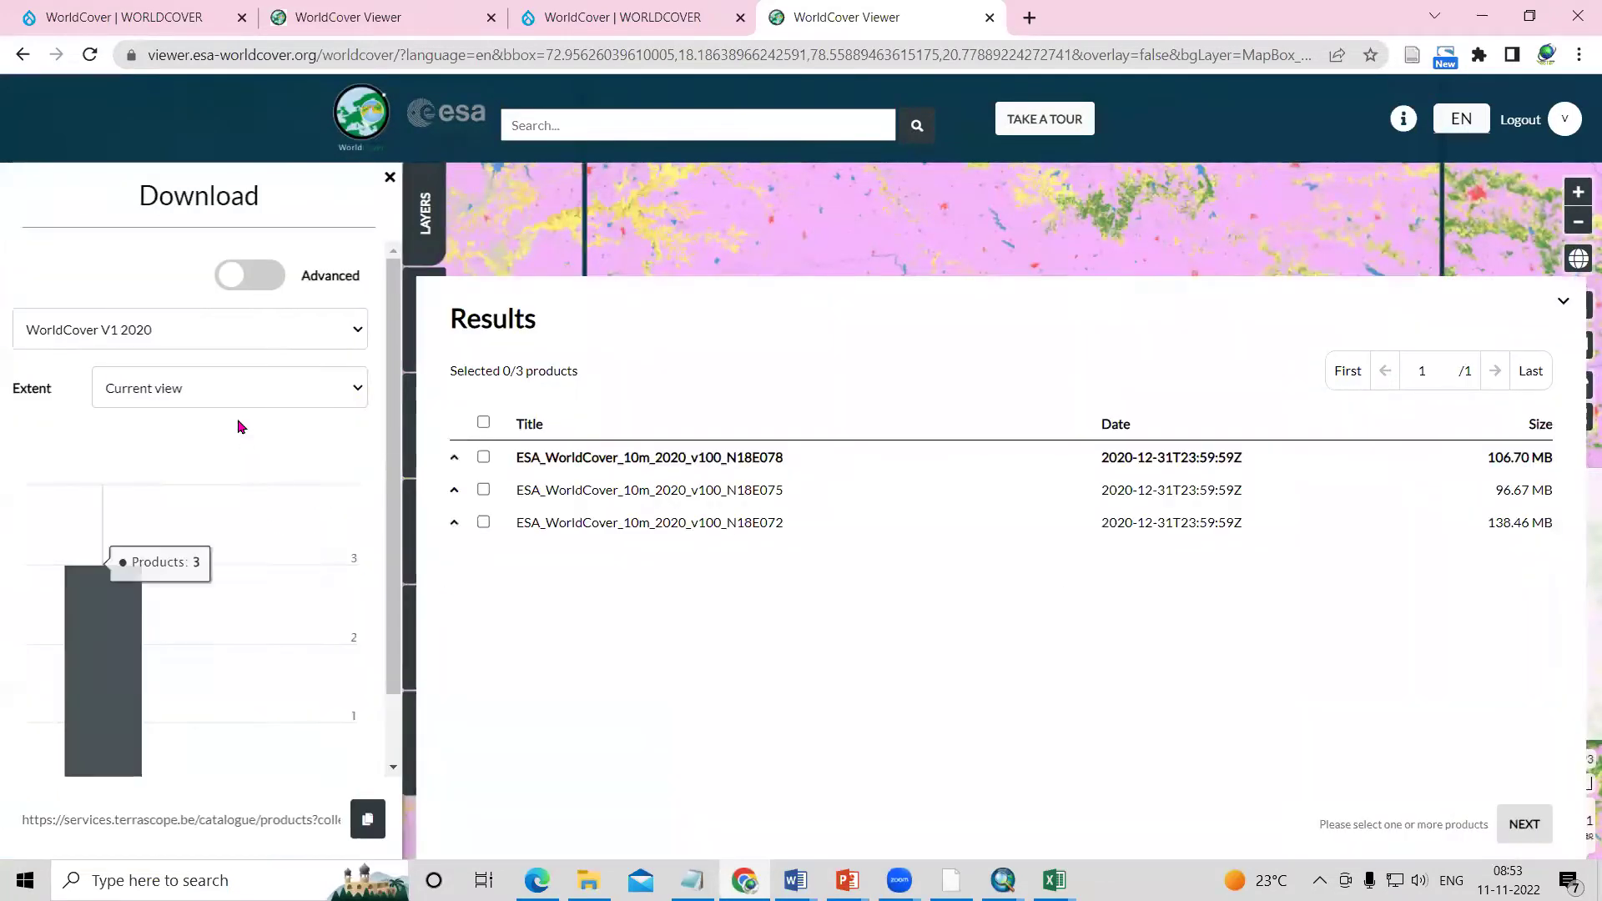
# - Set the download extent to Draw area of interest and collapse the results to expose the map
pyautogui.click(222, 390)
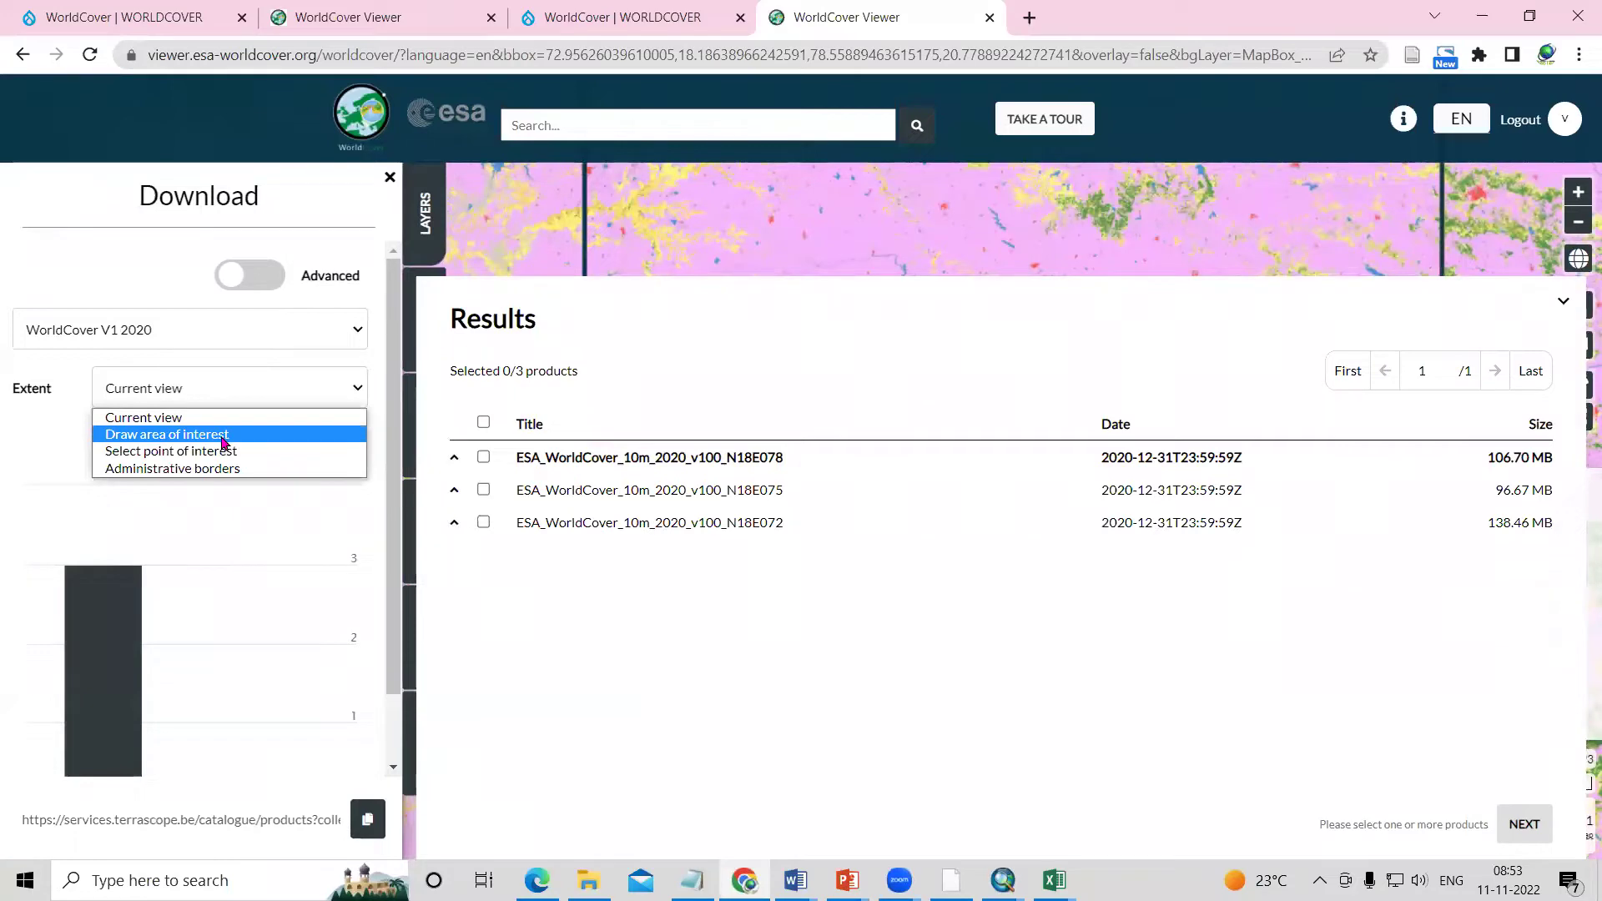
pyautogui.click(250, 440)
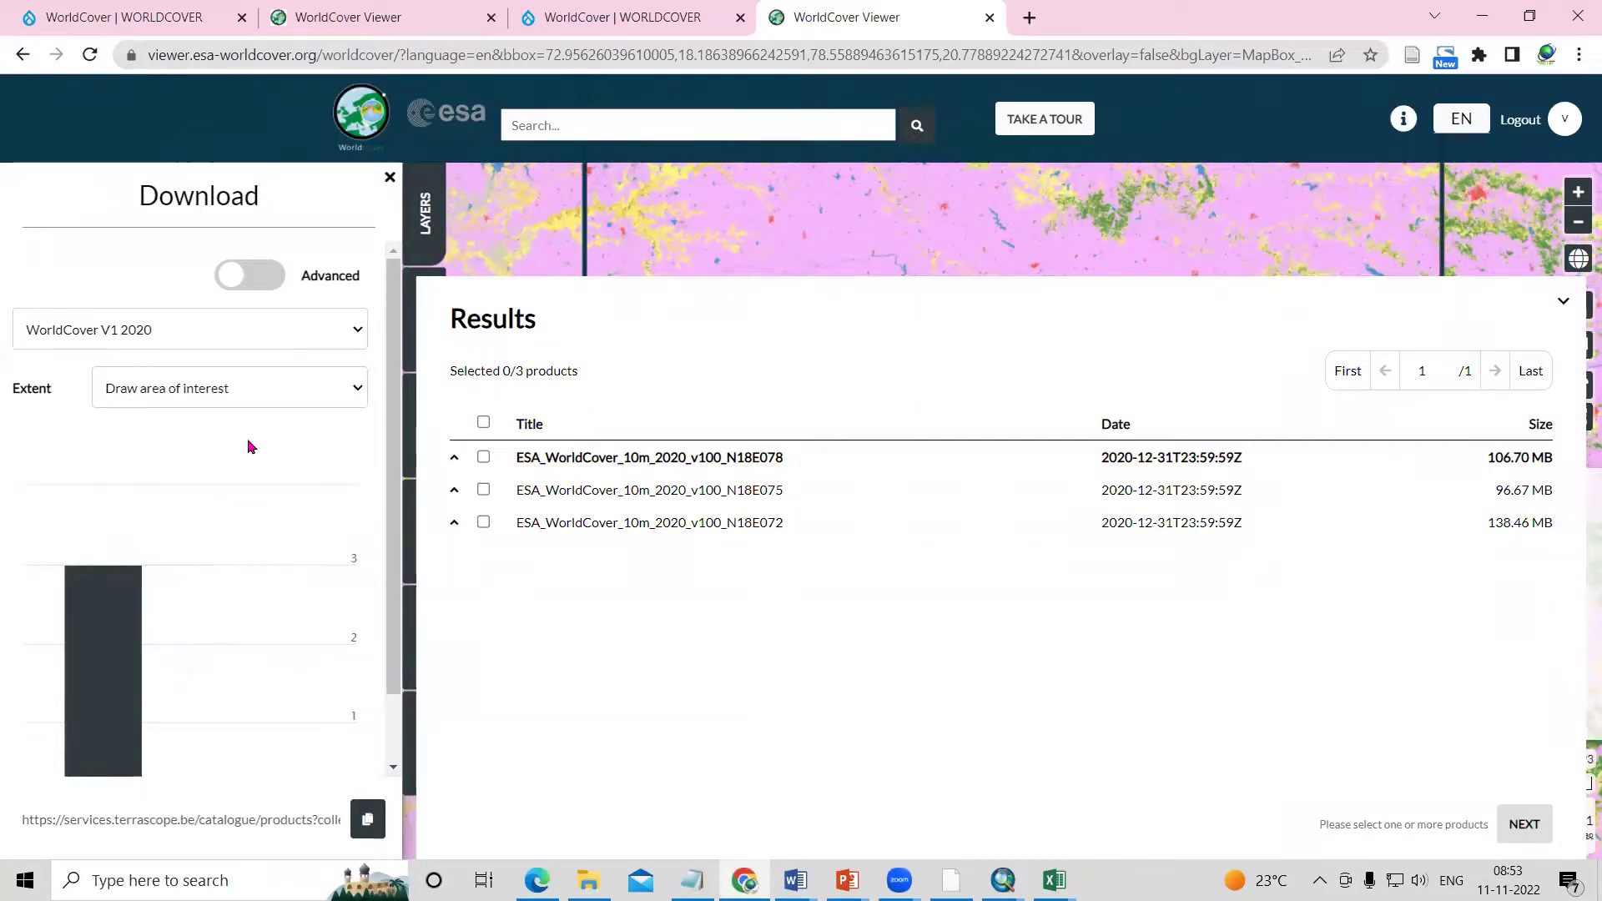
pyautogui.click(1566, 305)
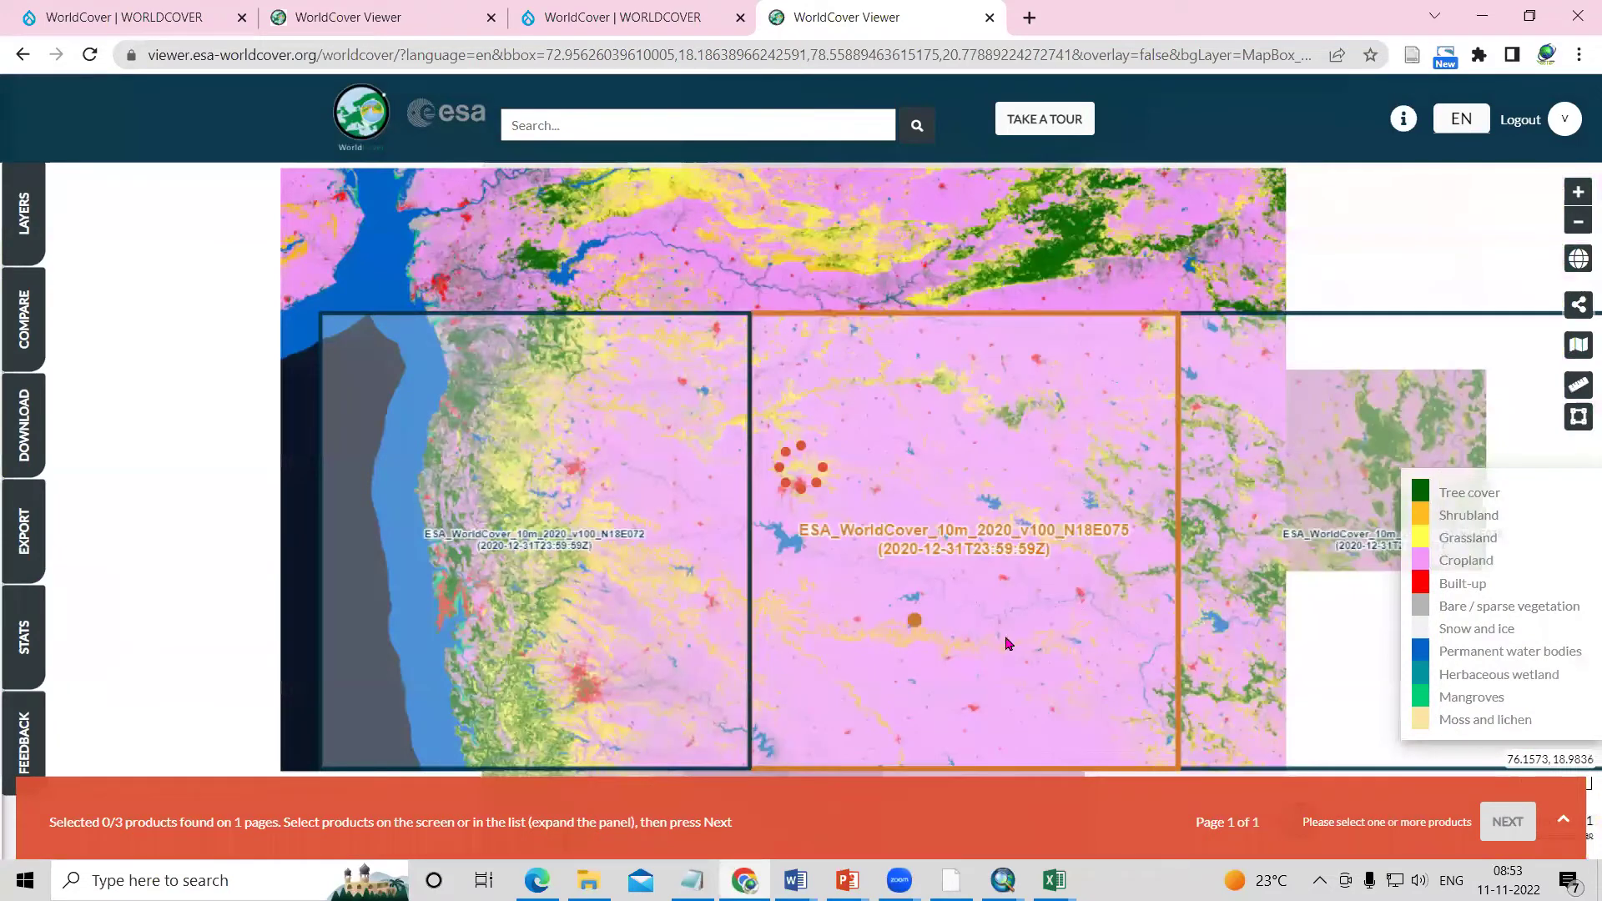
# - Find Mahabaleshwar, Maharashtra, India by searching "maha" and draw a four-sided area of interest around it
pyautogui.scroll(-2, 860, 613)
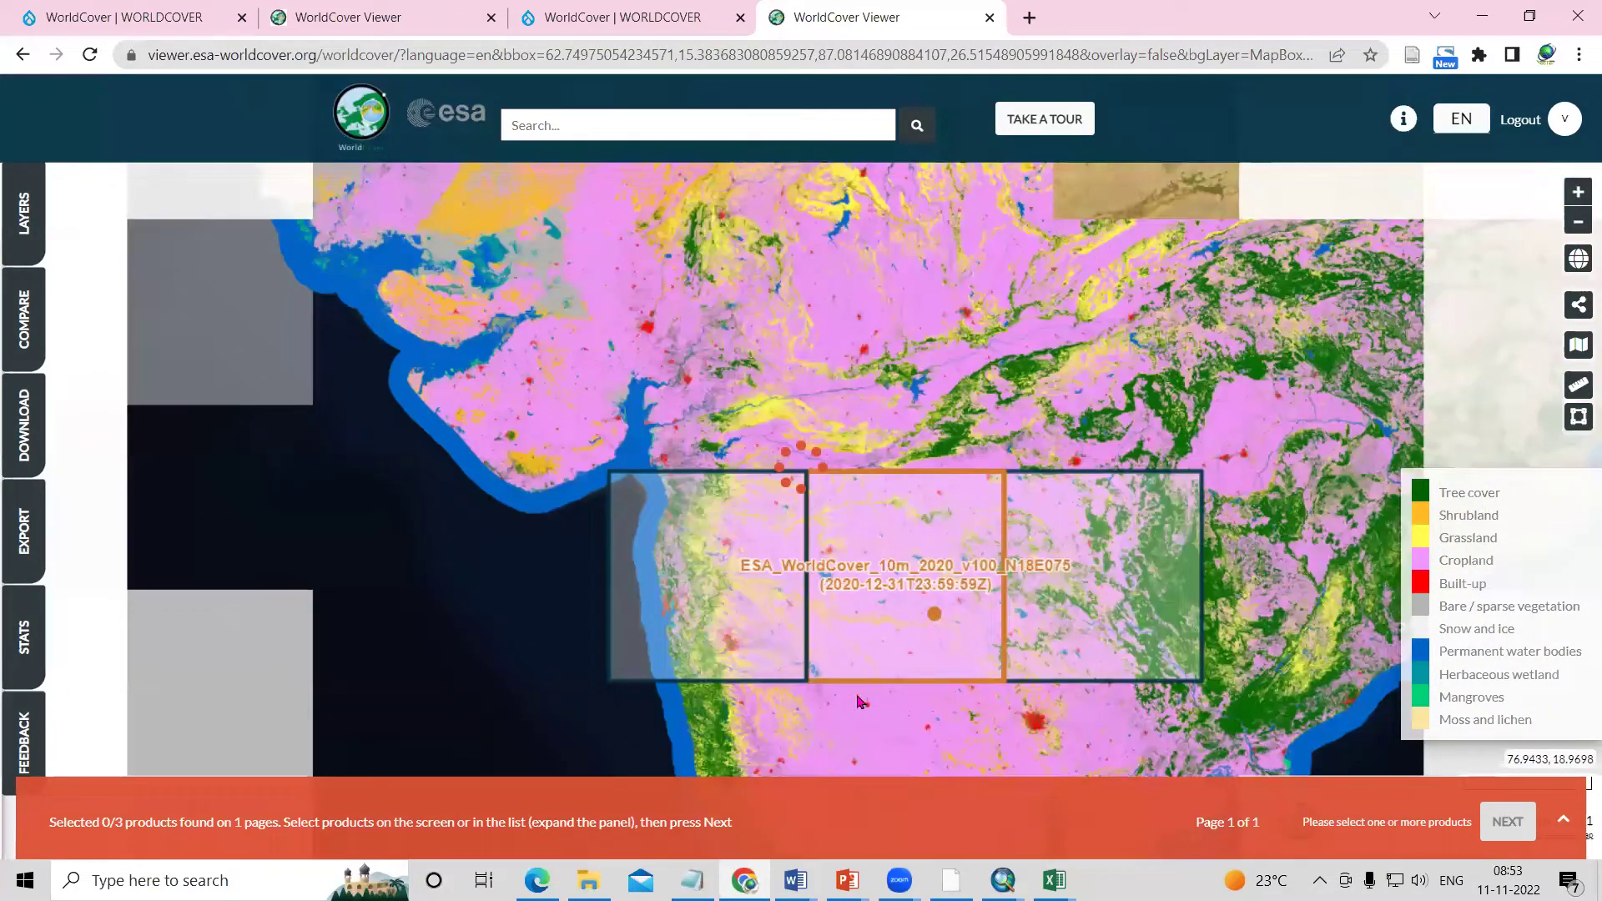
pyautogui.scroll(1, 751, 253)
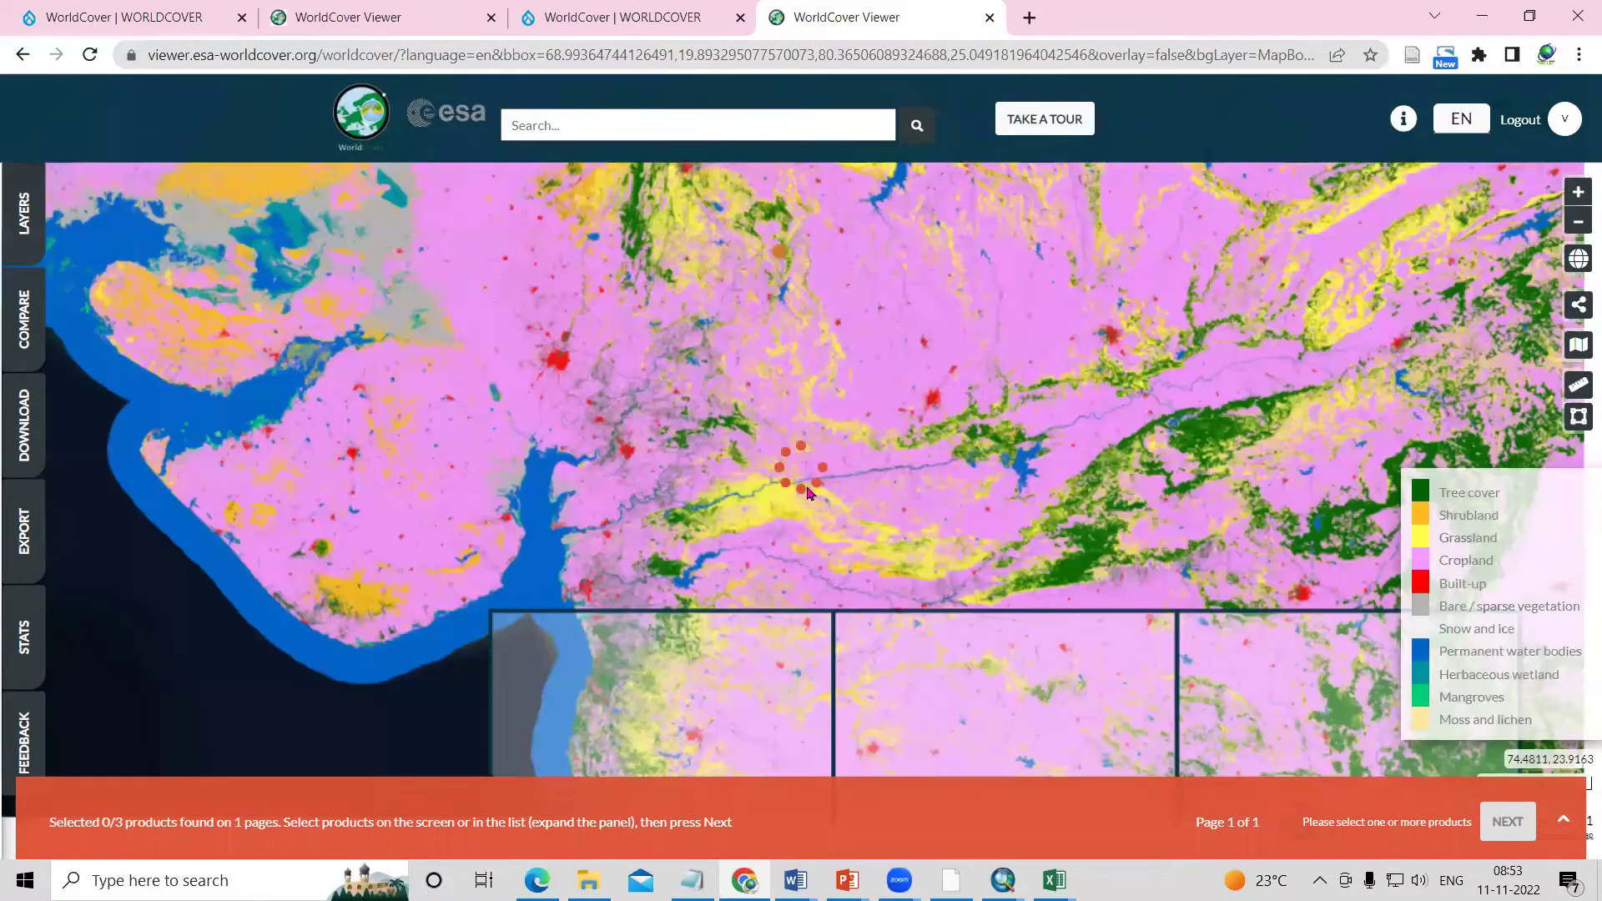
pyautogui.click(691, 123)
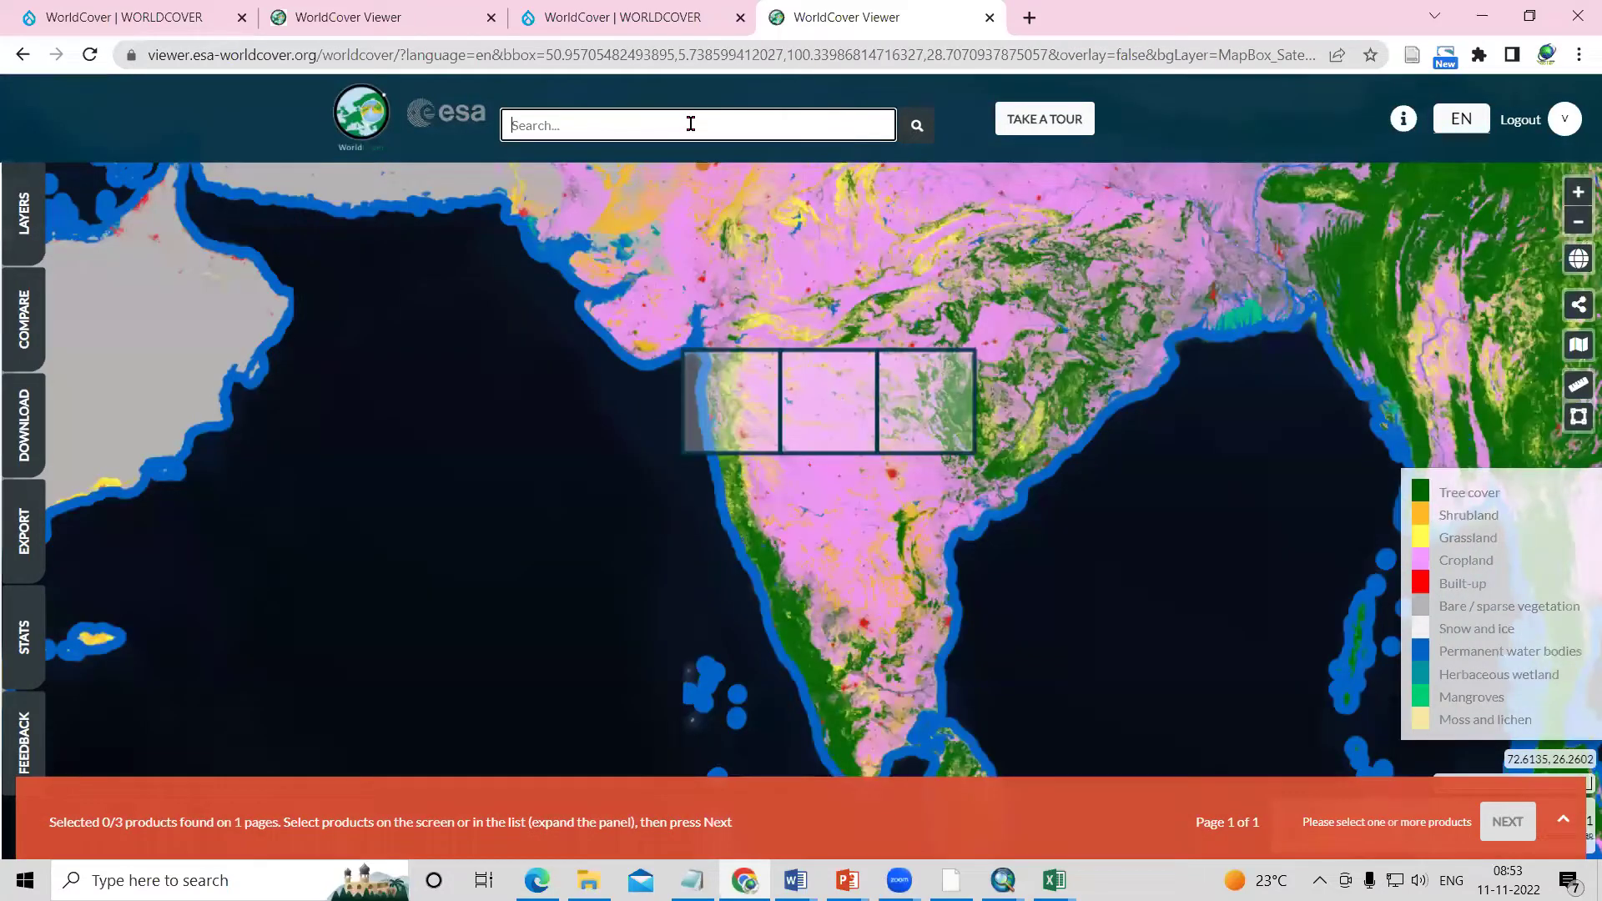
pyautogui.write('maha')
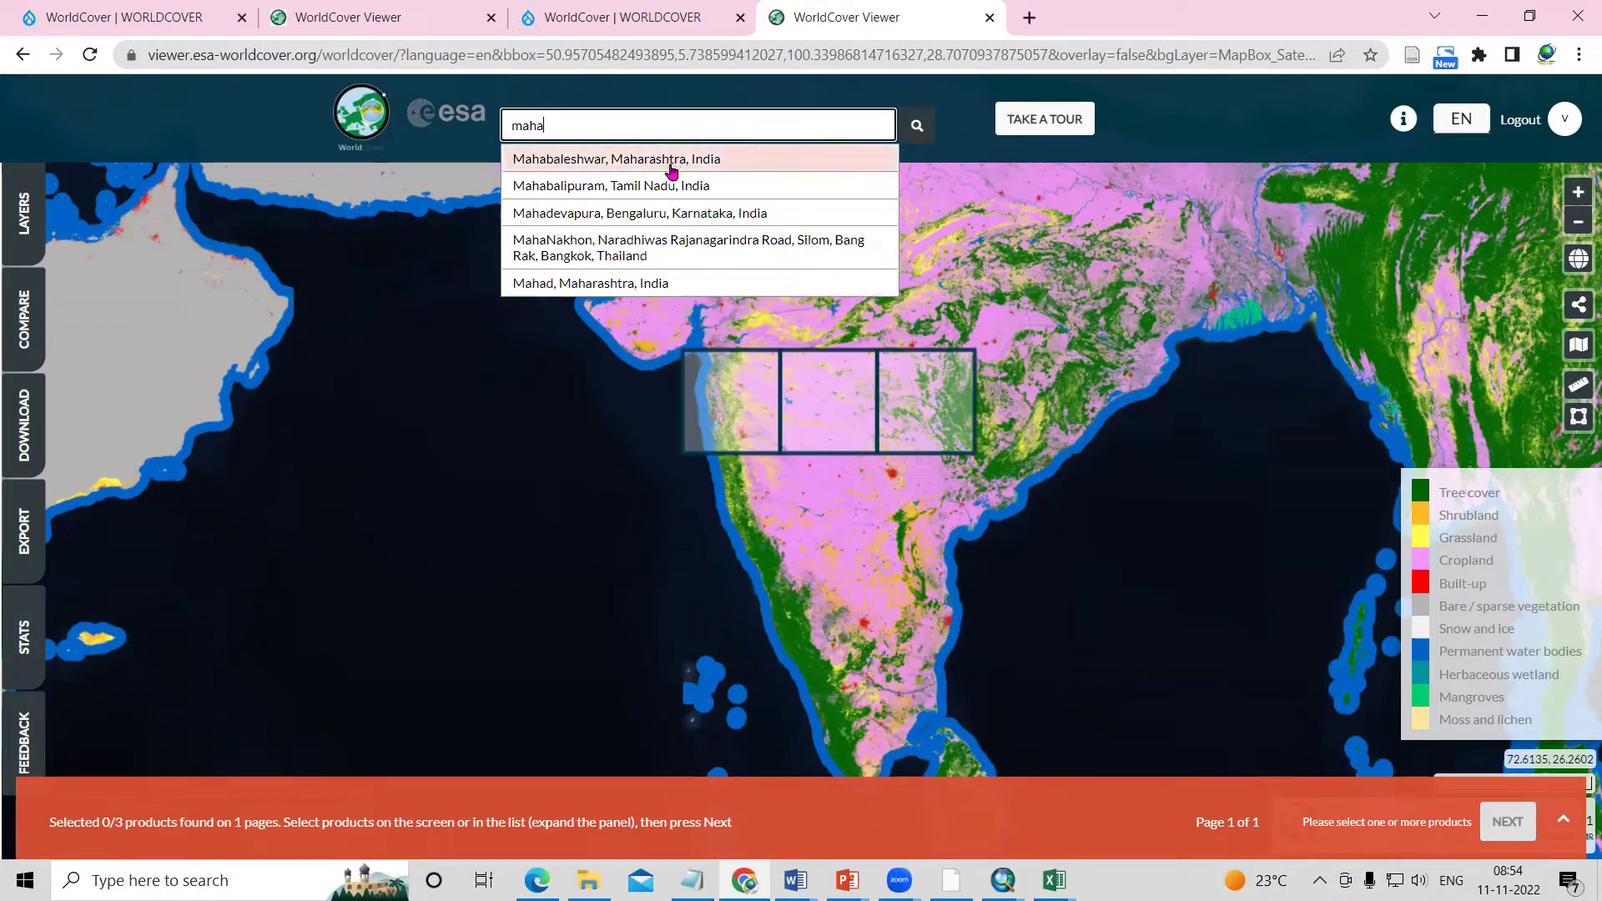
pyautogui.click(672, 160)
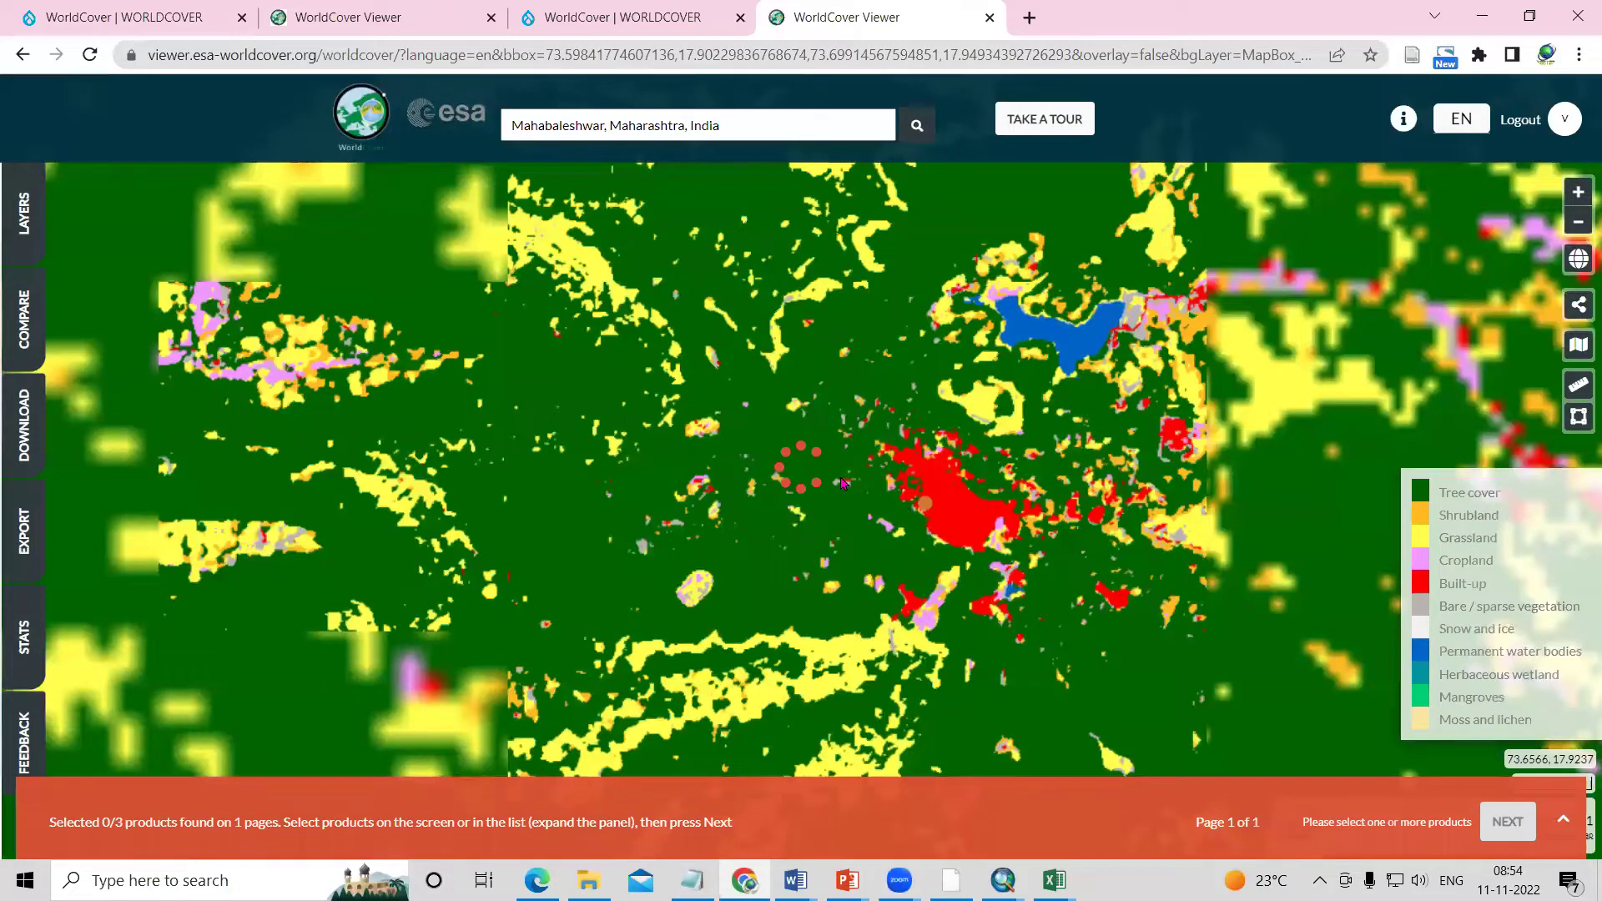
pyautogui.scroll(-2, 841, 483)
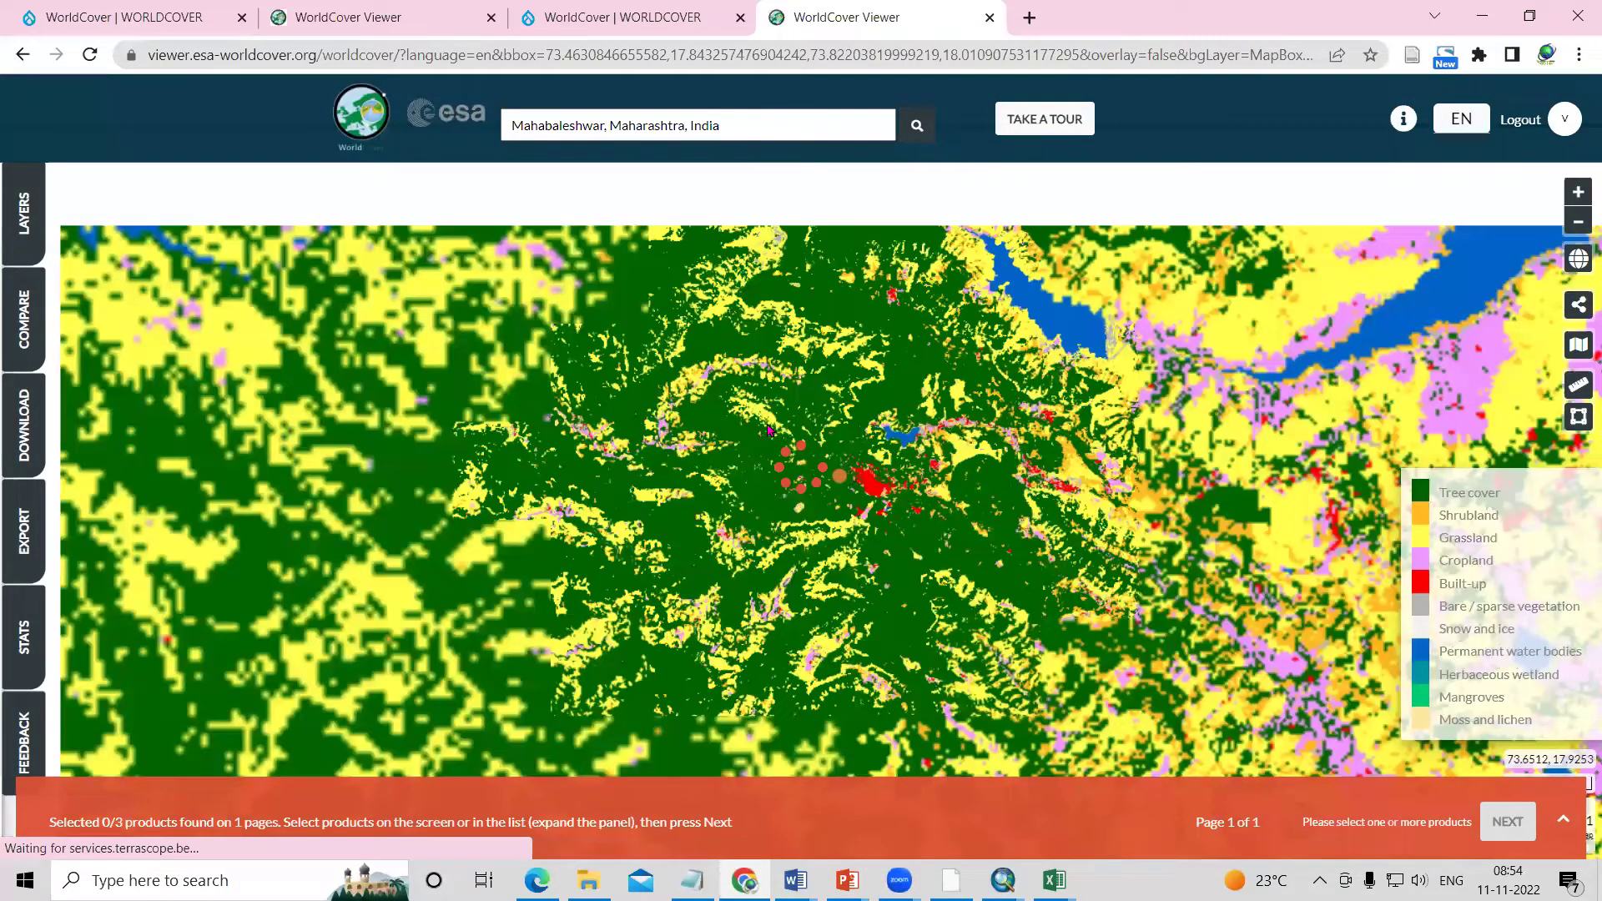
pyautogui.scroll(-2, 743, 435)
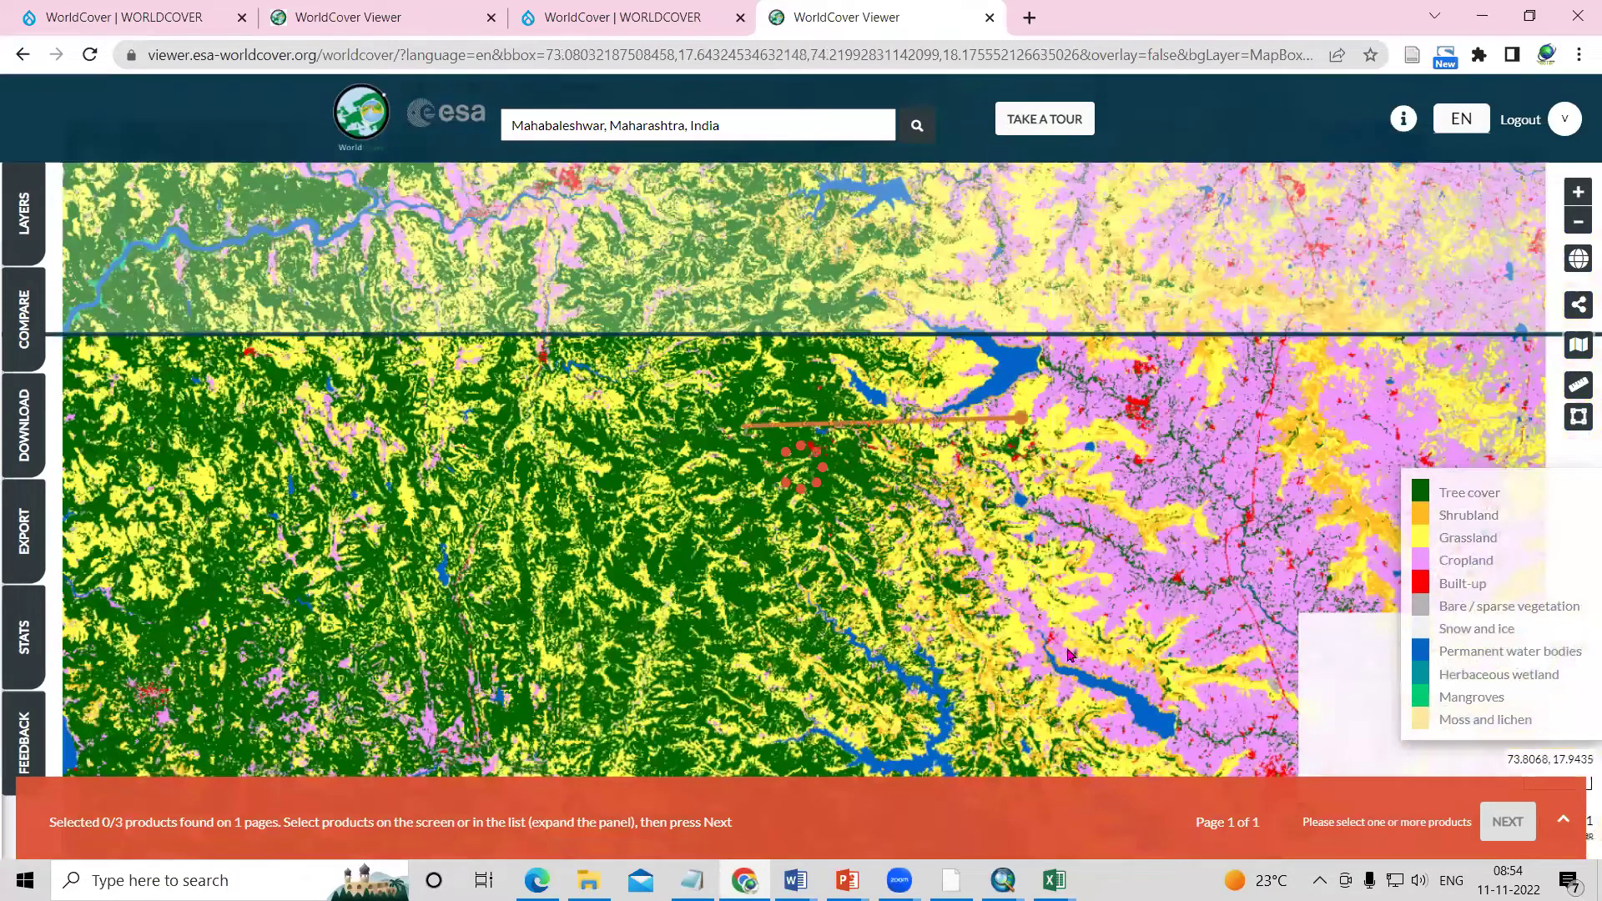
pyautogui.click(738, 667)
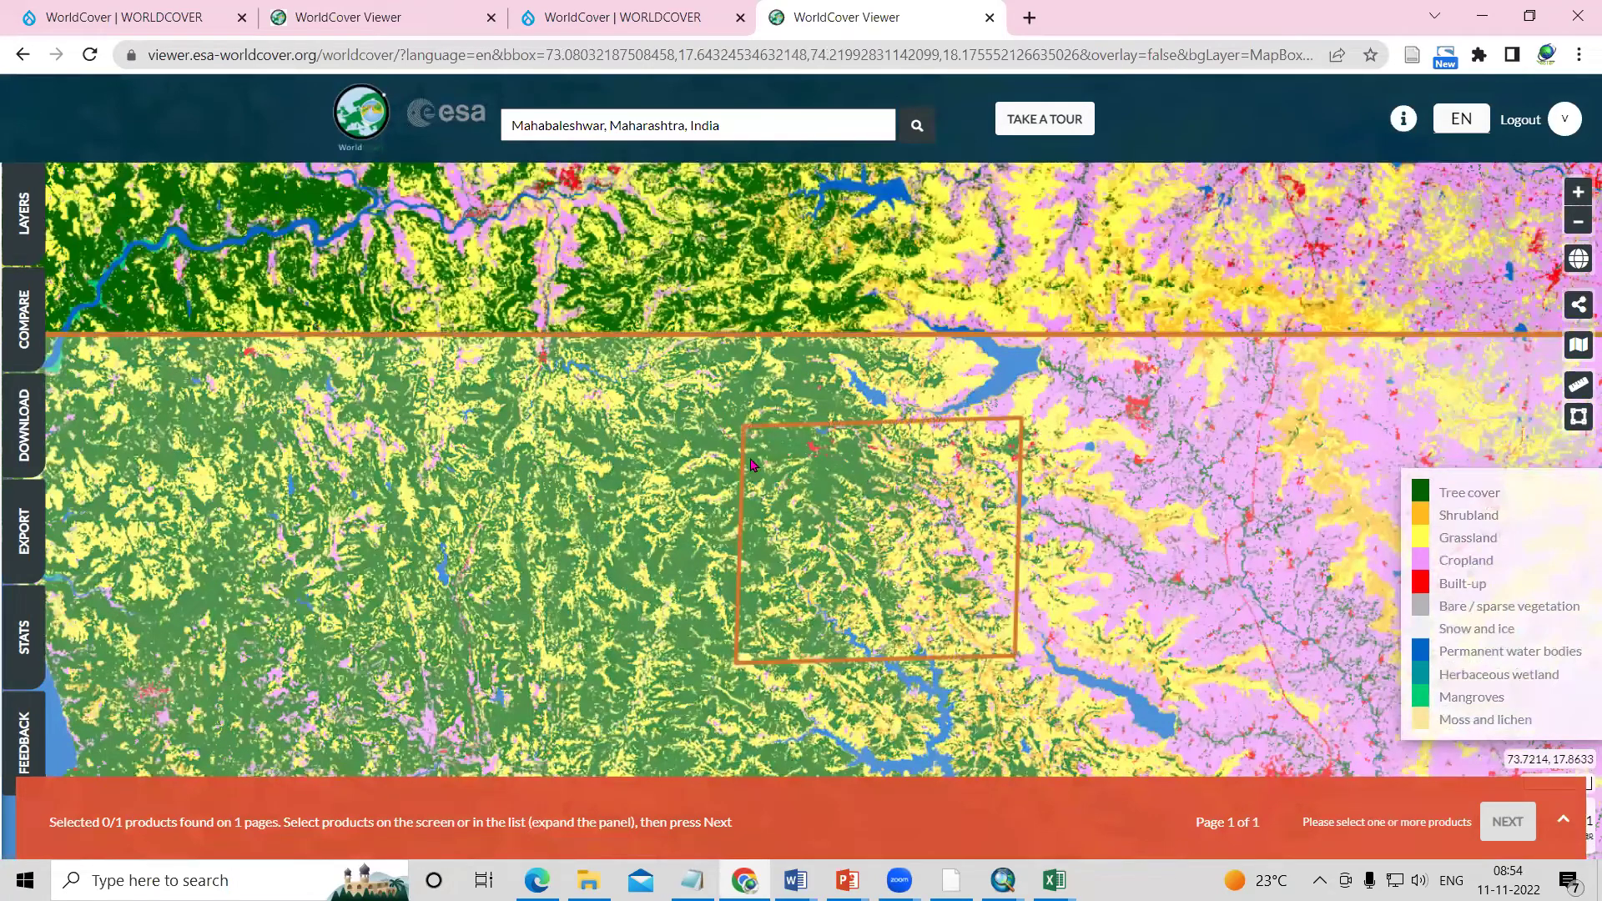
# - Select the product ESA_WorldCover_10m_2020_v100_N15E072 for download and exclude its ESA_WORLDCOVER_10M_INPUTQUALITY file, keeping only ESA_WORLDCOVER_10M_MAP
pyautogui.scroll(-4, 839, 409)
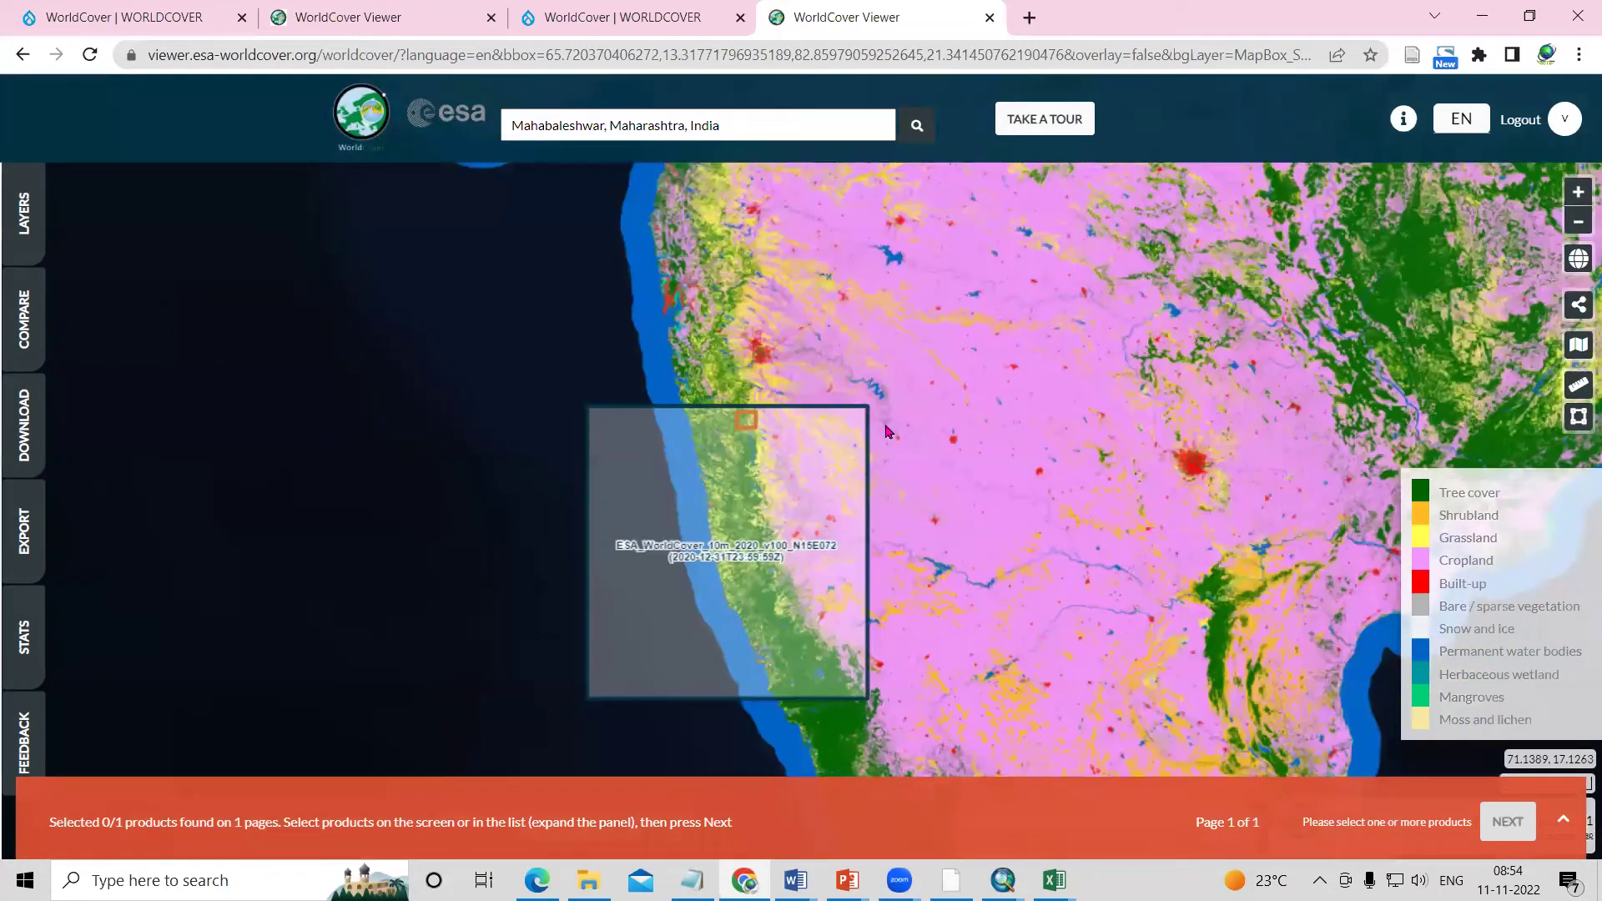
pyautogui.click(1564, 820)
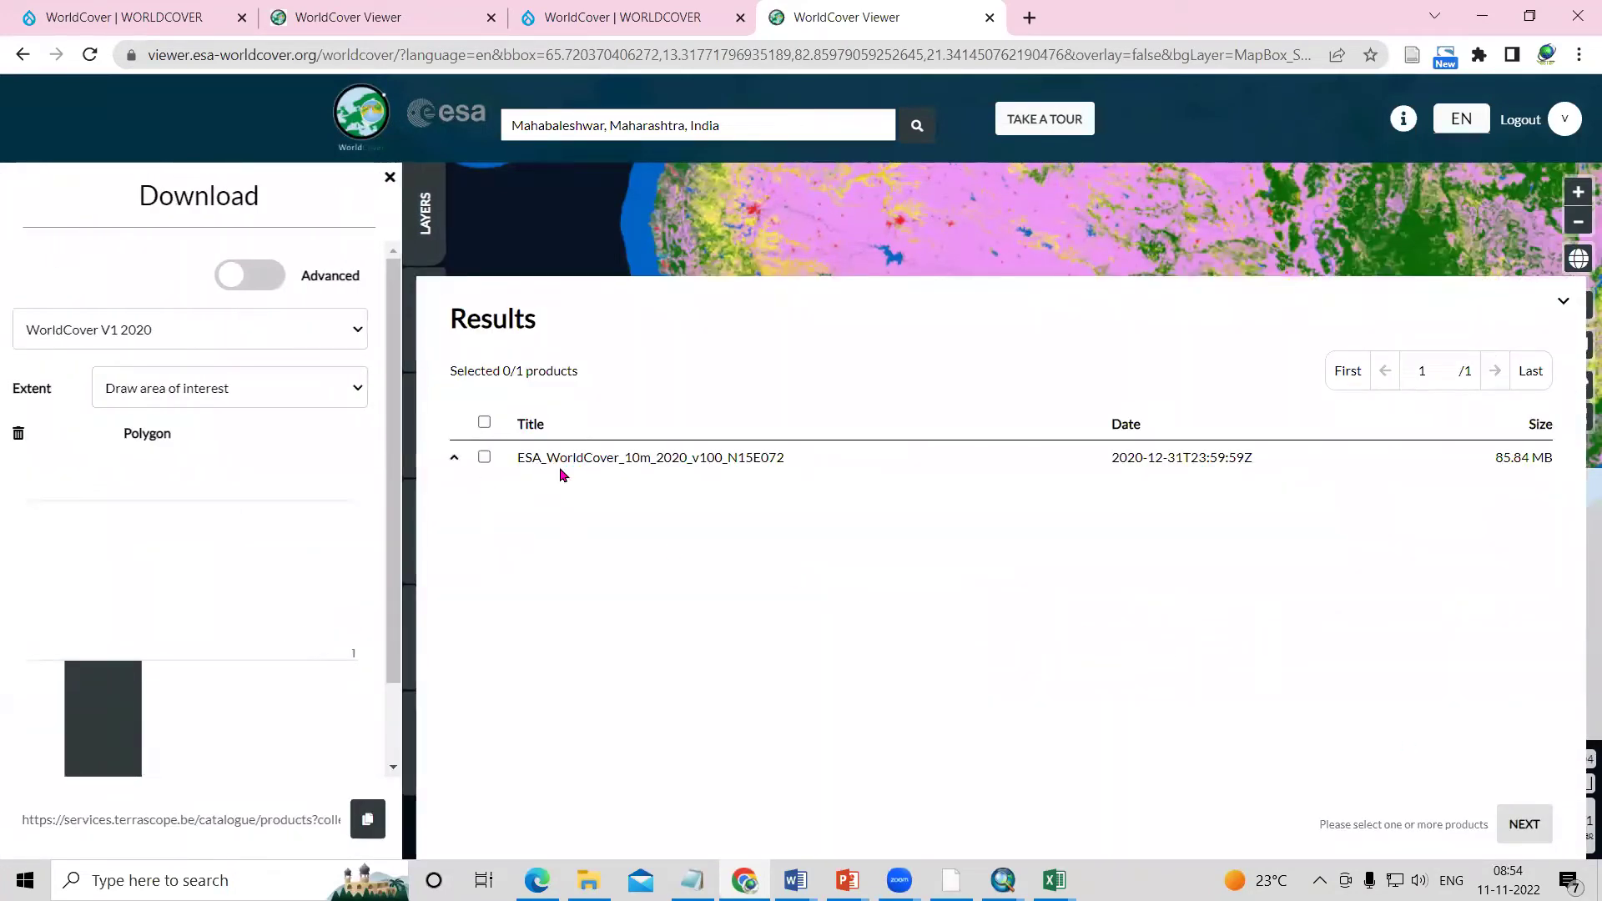
pyautogui.click(484, 459)
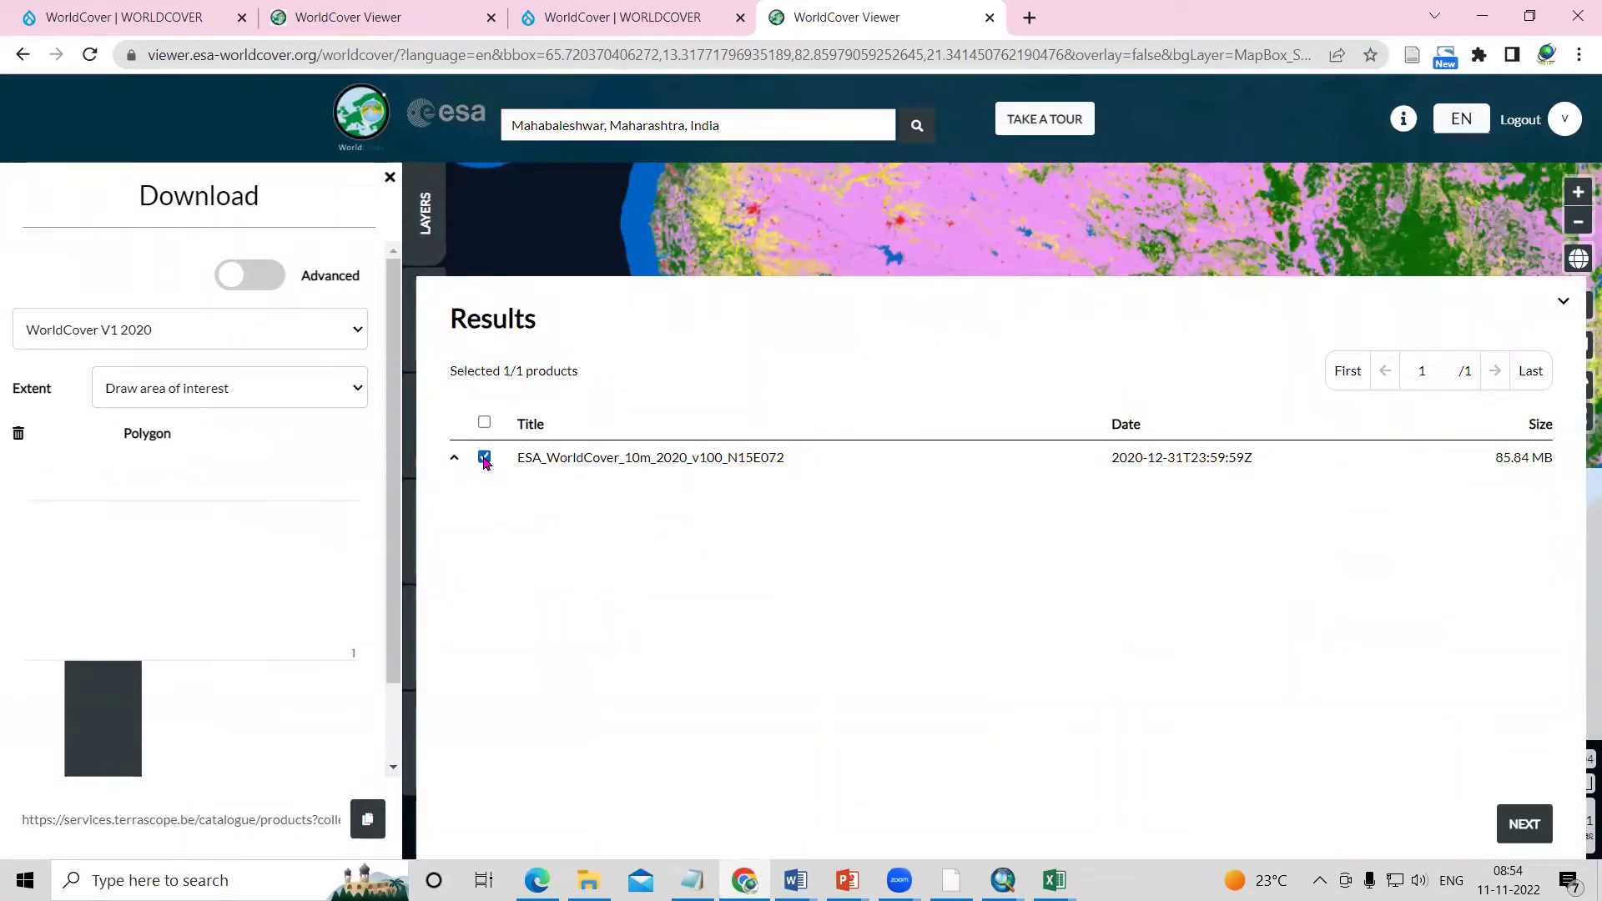
pyautogui.click(1524, 824)
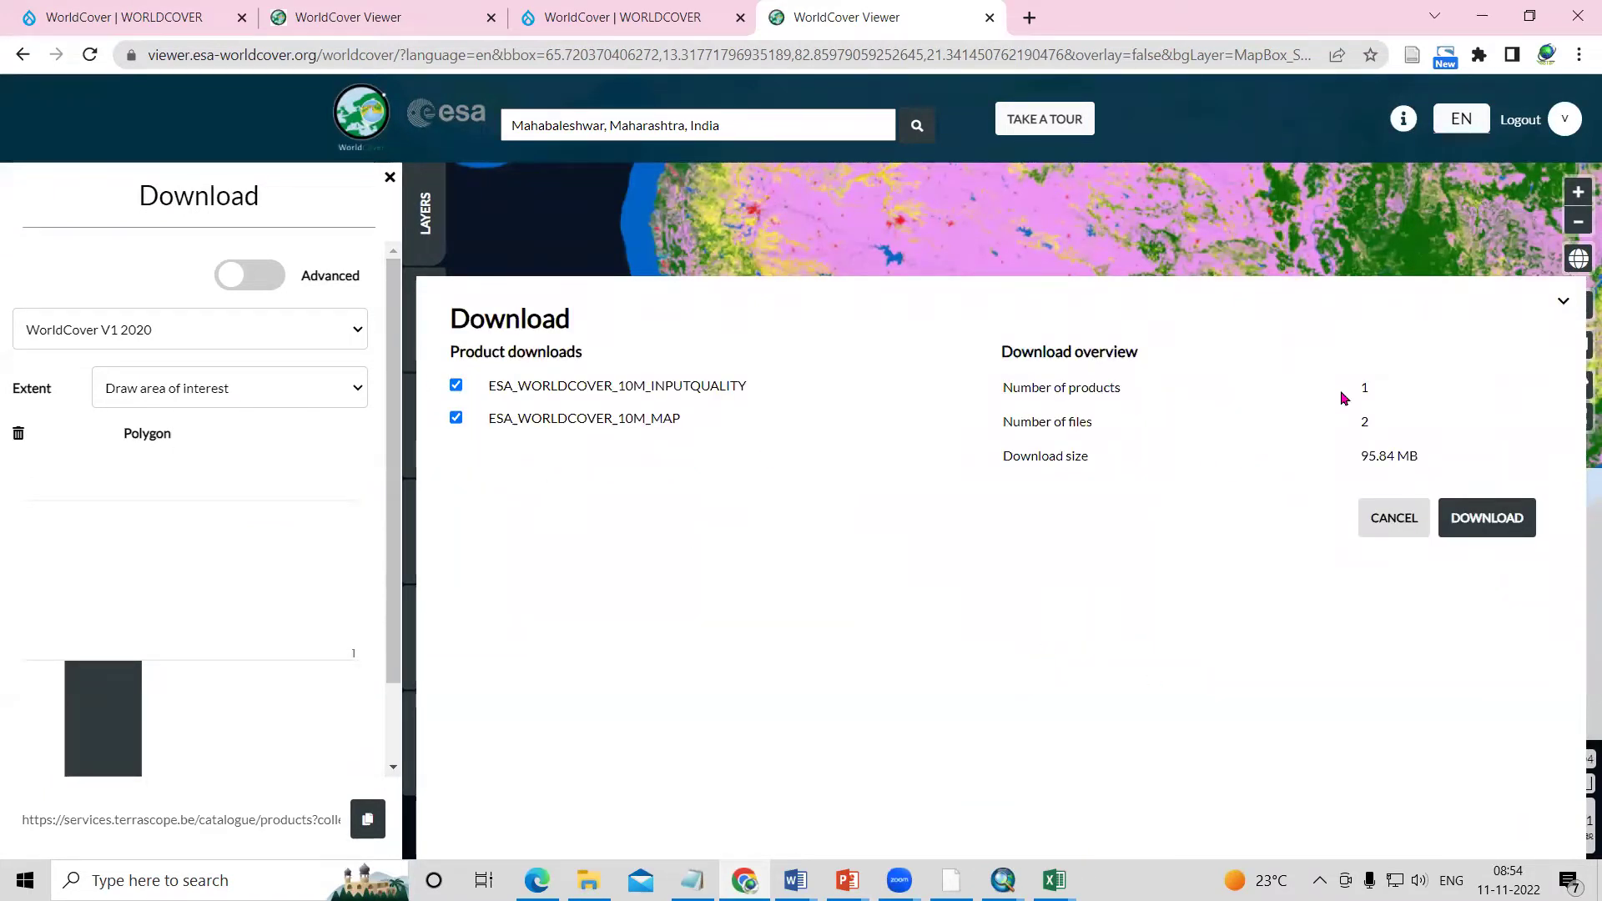
pyautogui.click(457, 386)
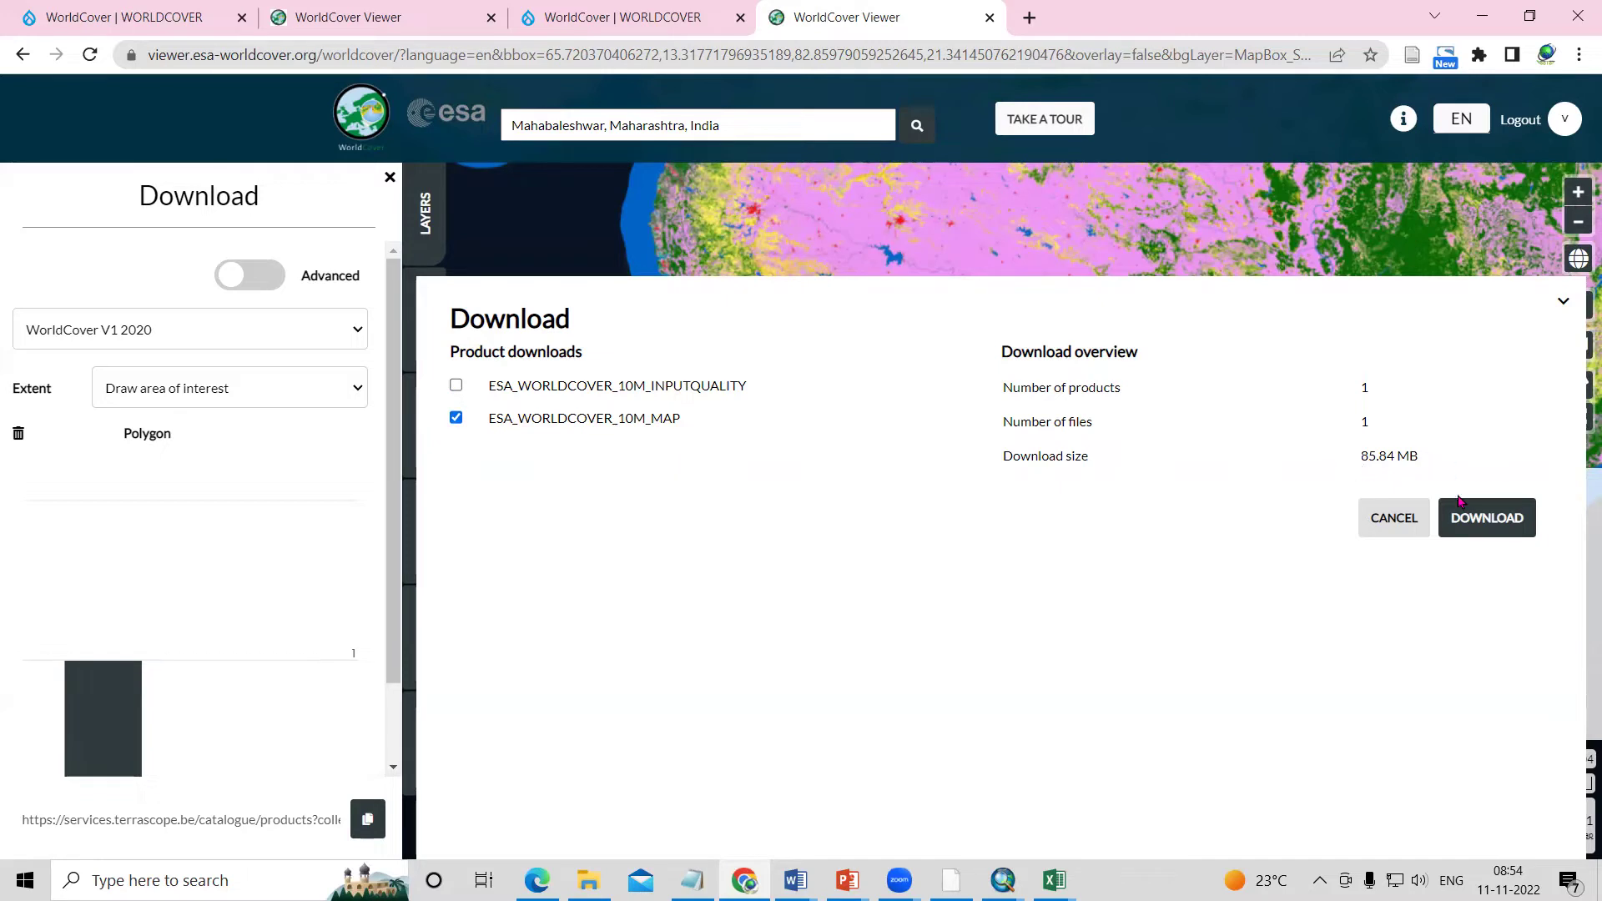
# - Start downloading the selected ESA_WORLDCOVER_10M_MAP file and switch to the Downloads folder in File Explorer
pyautogui.click(1491, 517)
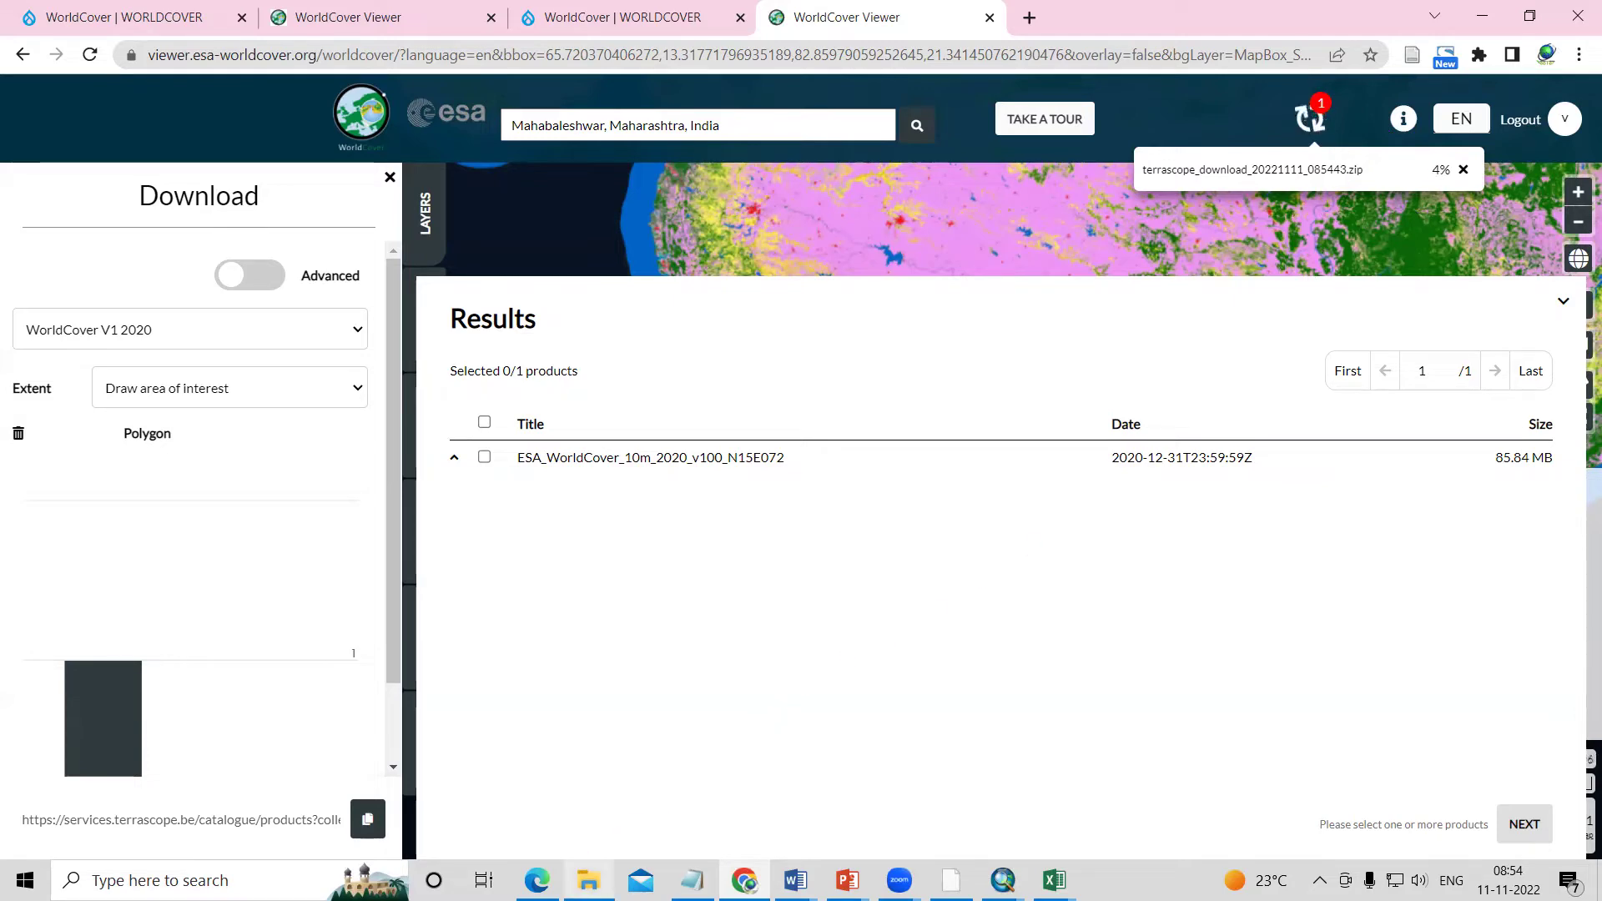
pyautogui.moveTo(588, 880)
pyautogui.click(589, 785)
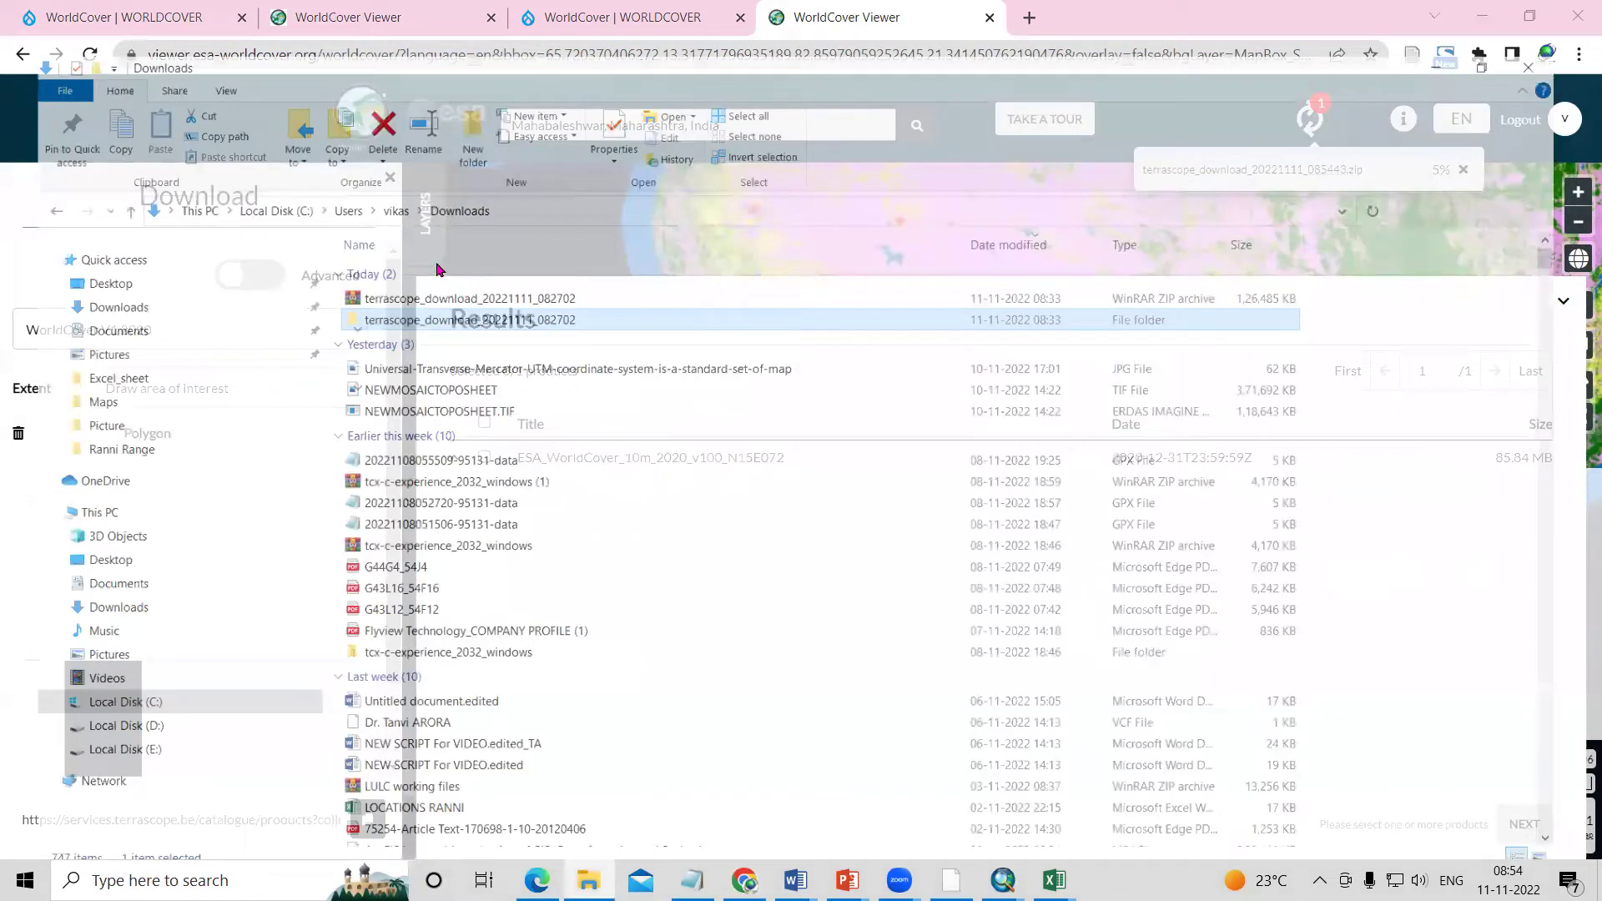
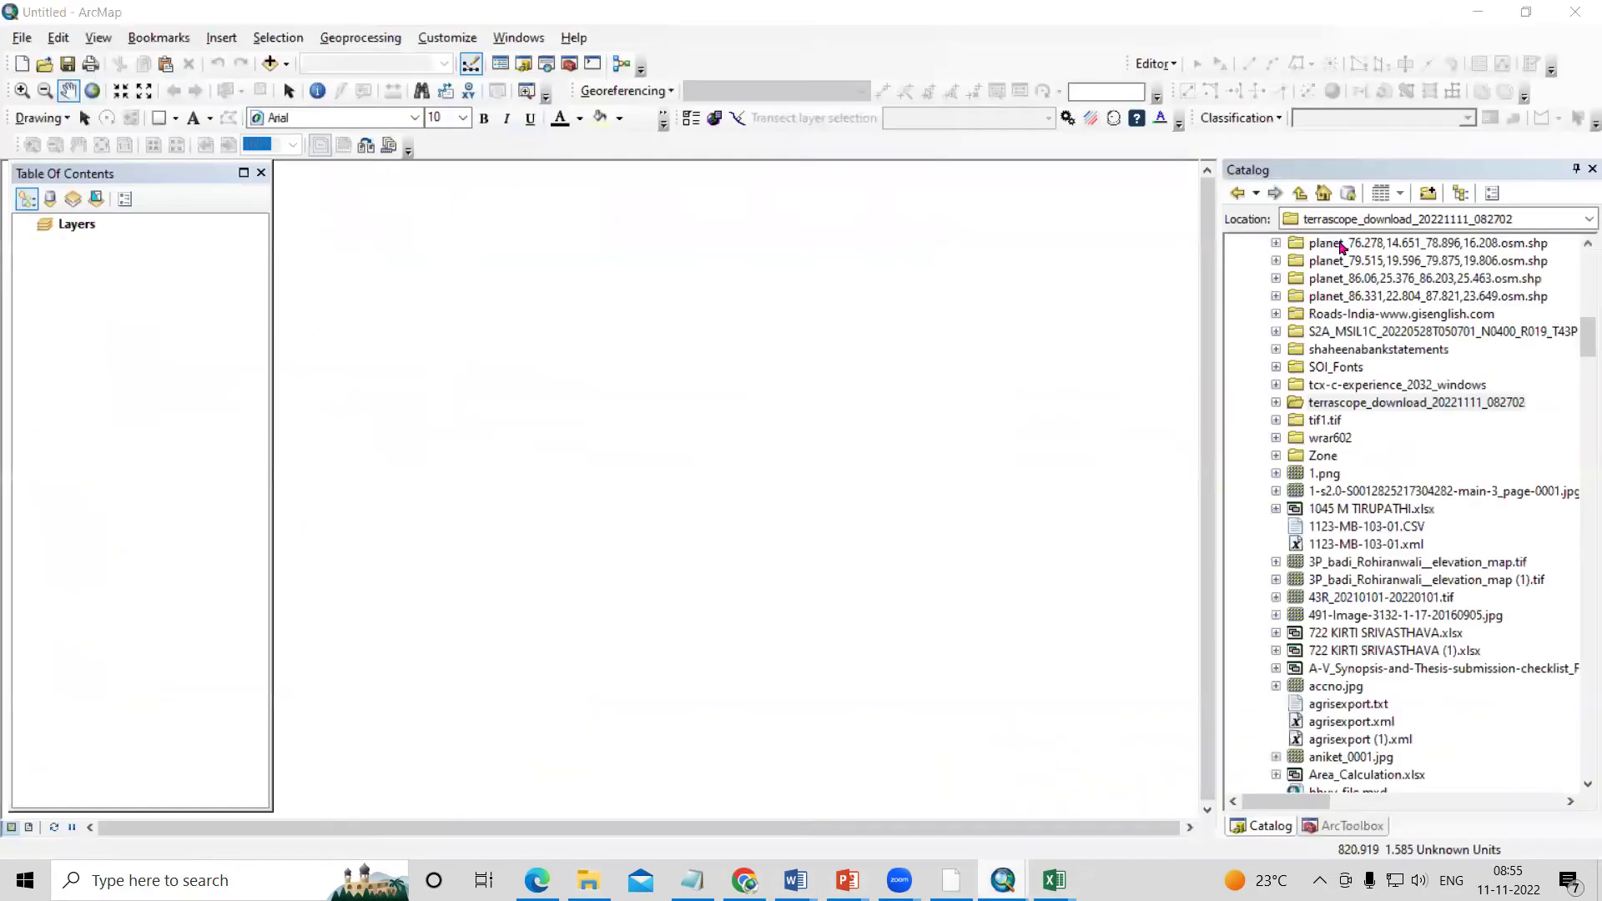
# - In ArcMap, go to the catalog folder ESA_WorldCover_10m_2021_v200_N18E078_Map and add its ESA_WorldCover_10m_2021_v200_N18E078_Map.tif raster to the map
pyautogui.click(1456, 218)
pyautogui.hotkey('ctrl', 'v')
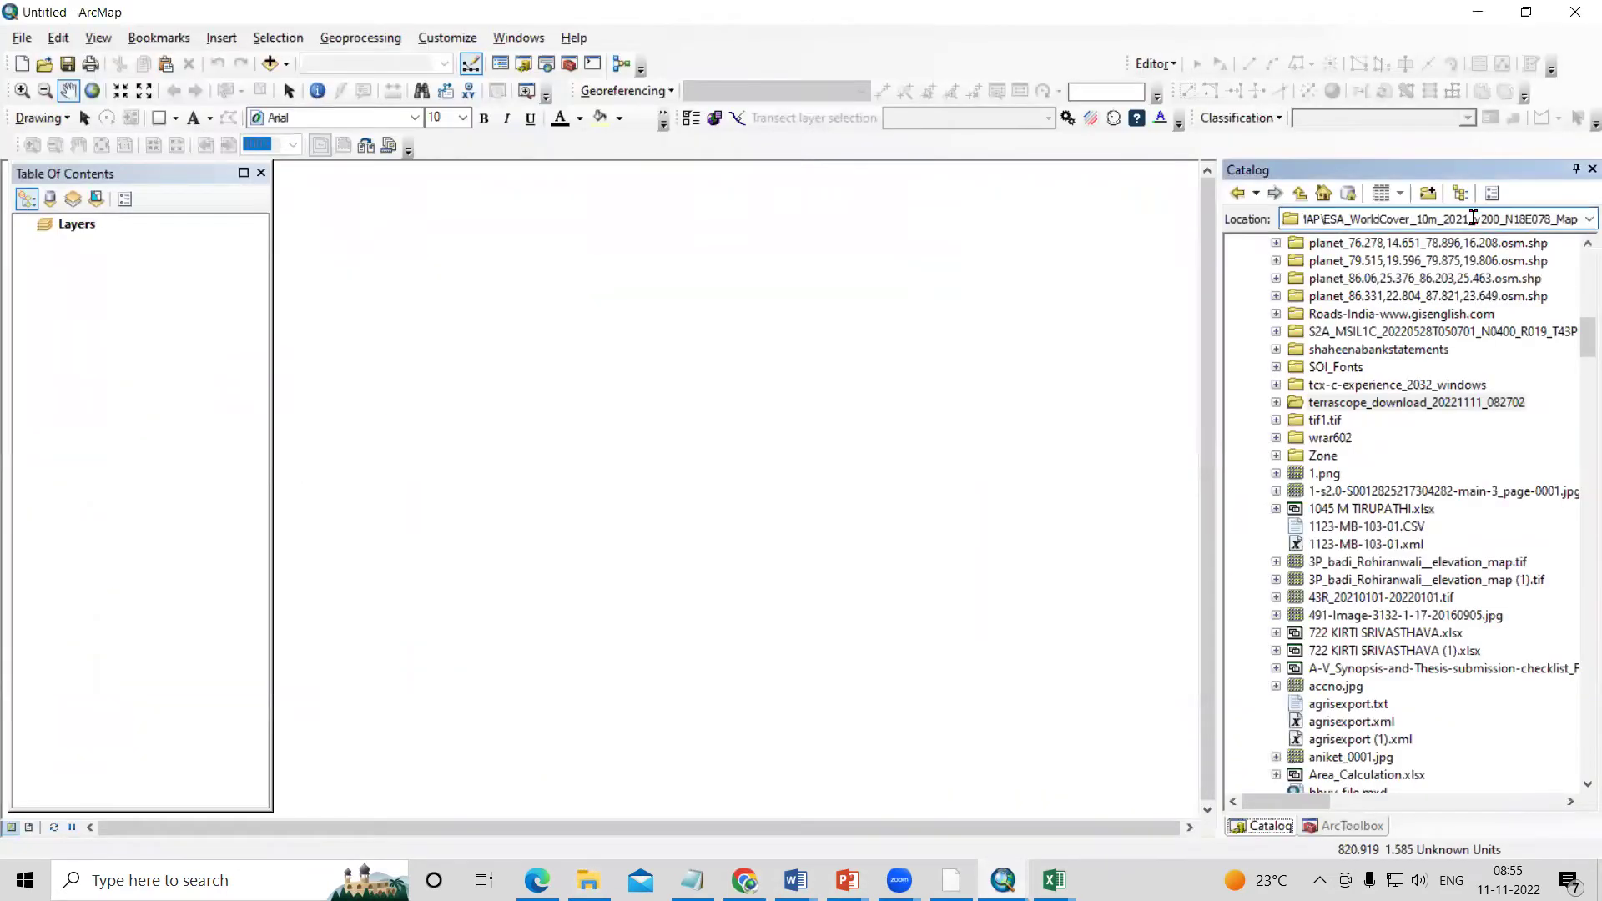
pyautogui.press('Return')
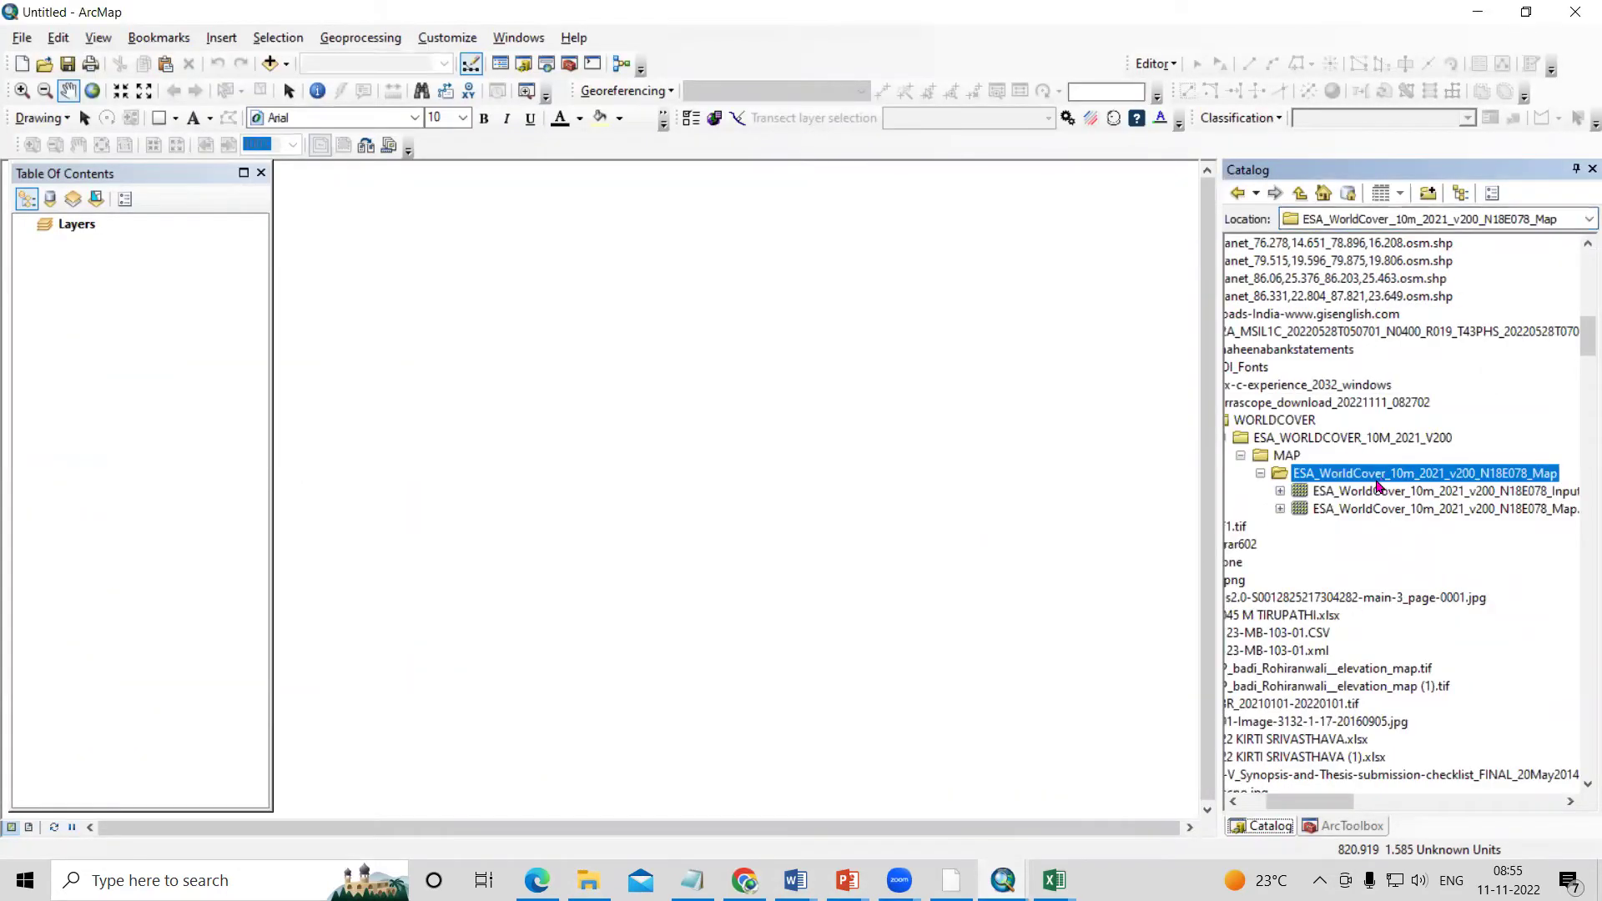
pyautogui.click(1416, 509)
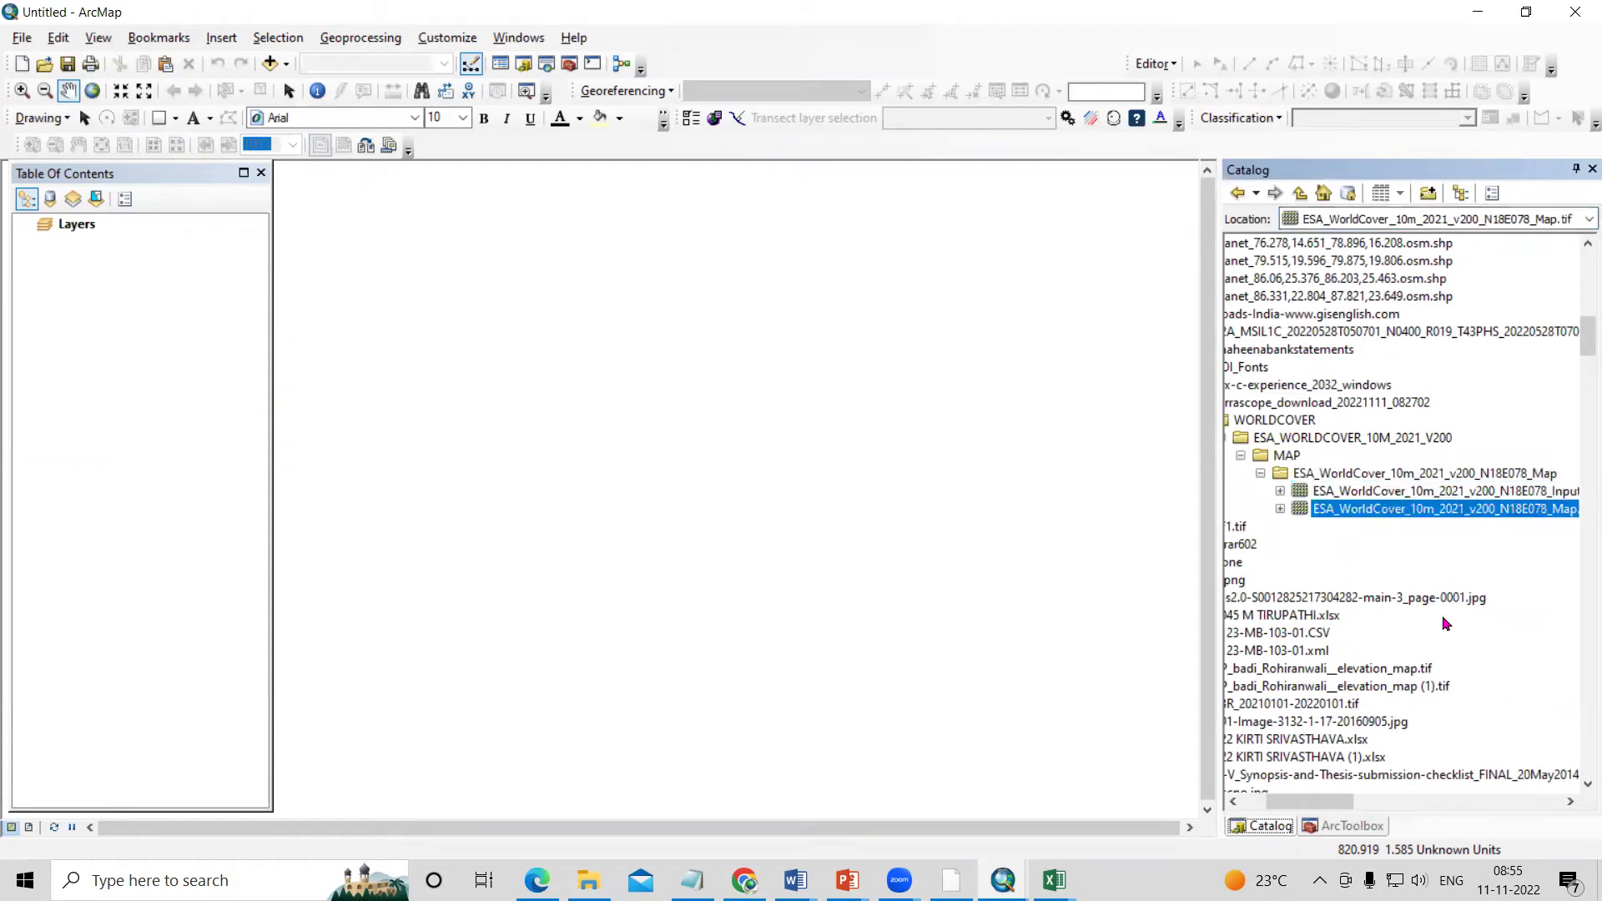
pyautogui.moveTo(1452, 512)
pyautogui.mouseDown()
pyautogui.moveTo(1137, 543)
pyautogui.moveTo(843, 519)
pyautogui.mouseUp()
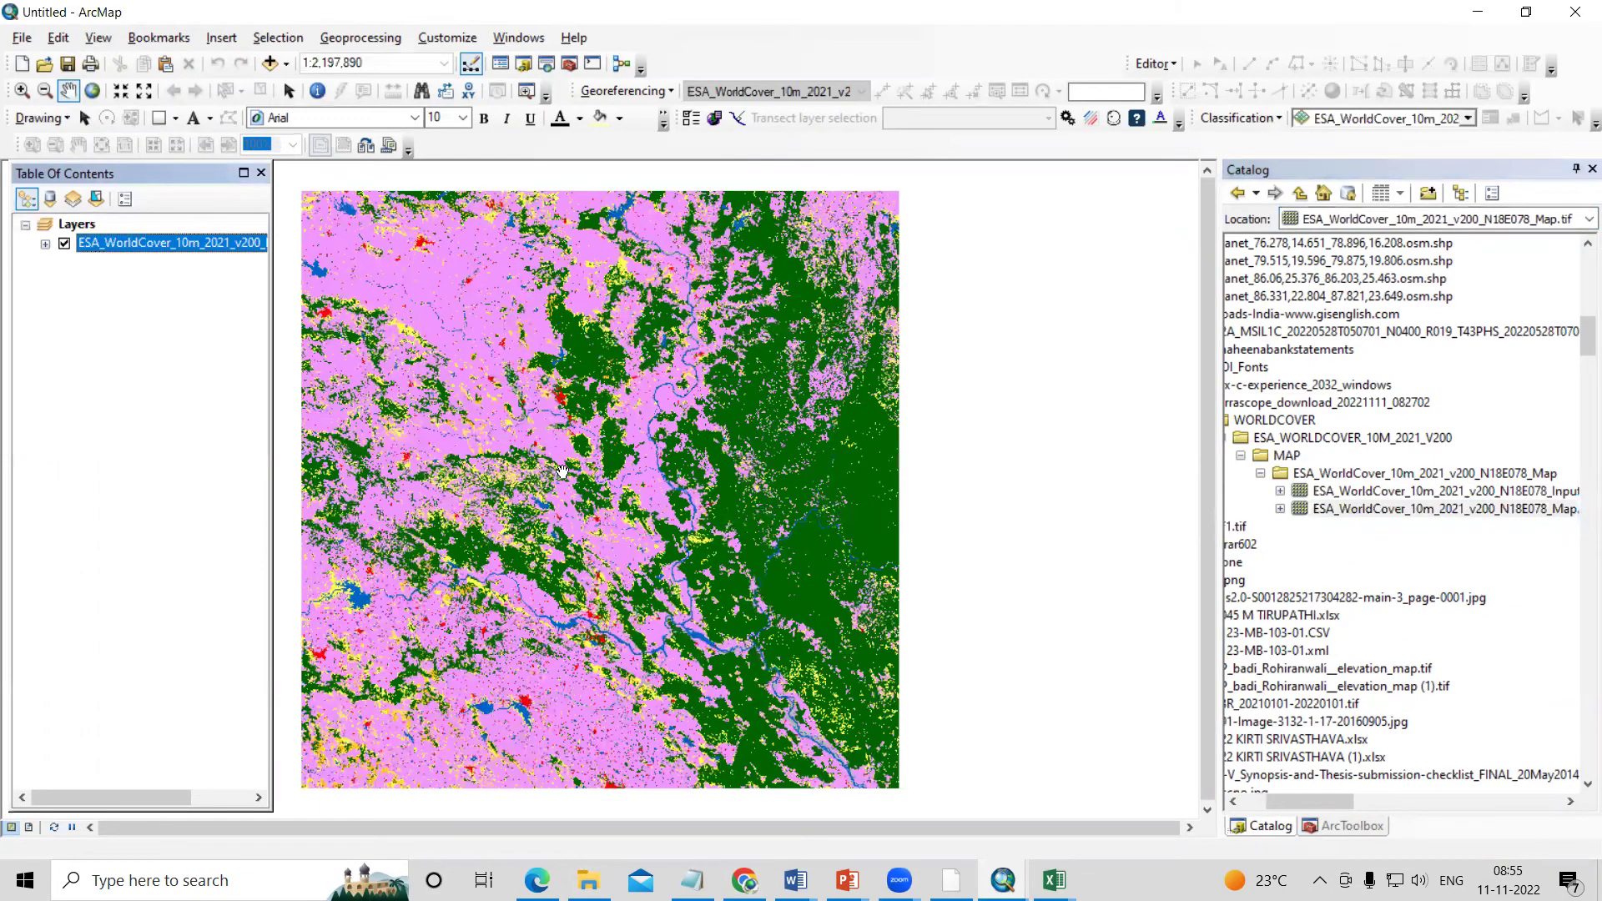
# - Add the World Imagery basemap beneath the ESA WorldCover 2021 land cover layer
pyautogui.moveTo(562, 472); pyautogui.dragTo(532, 481)
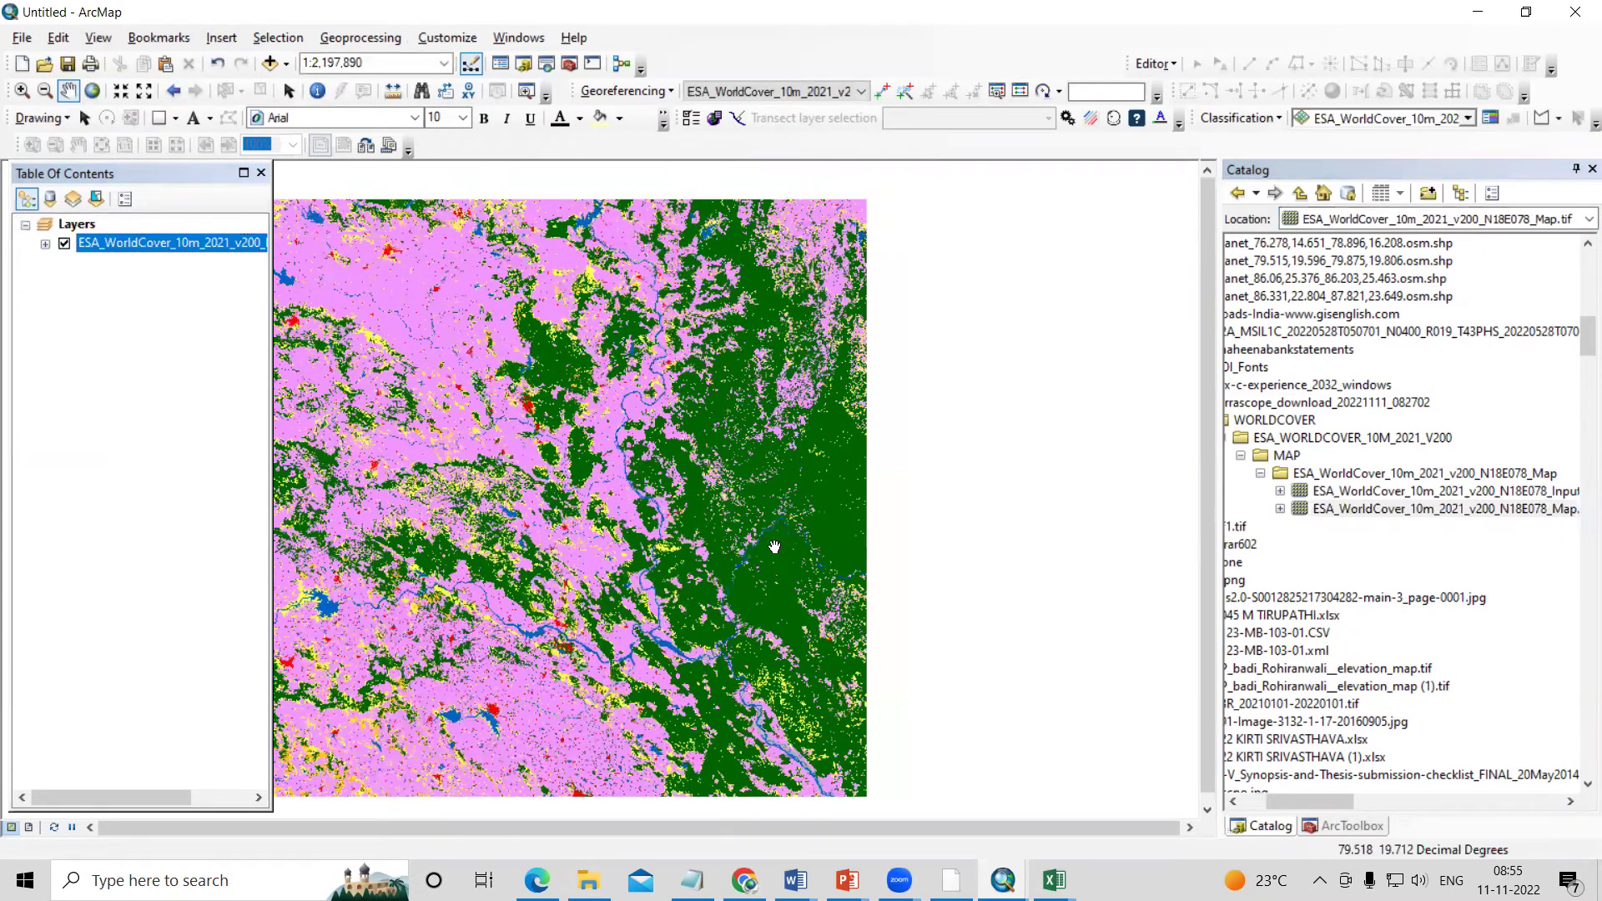
pyautogui.scroll(3, 682, 421)
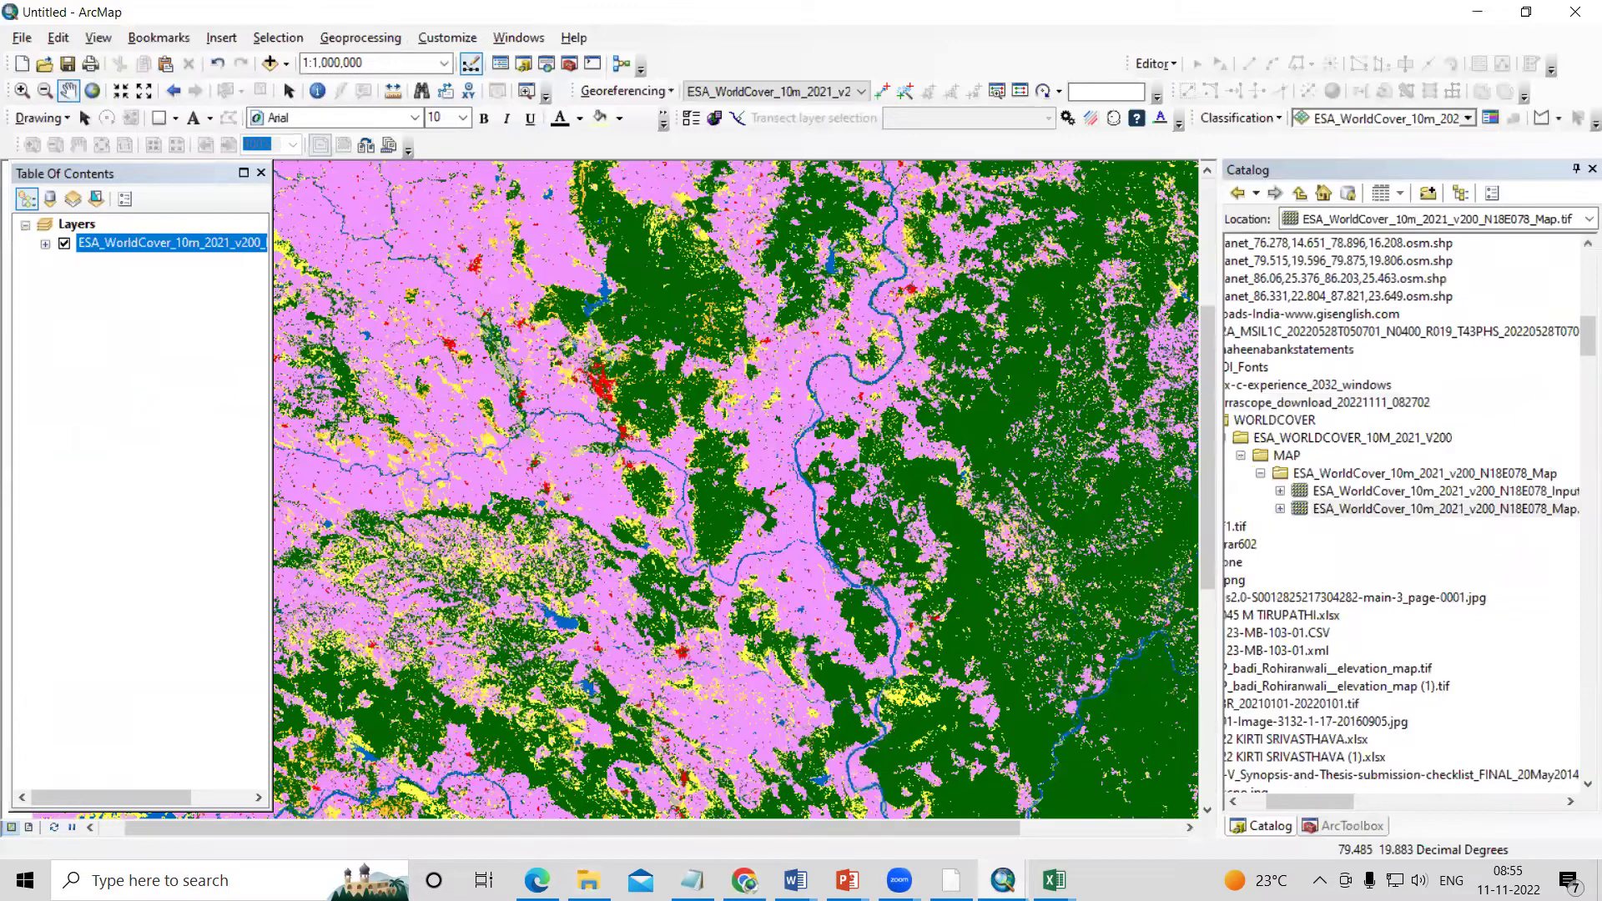
pyautogui.hotkey('alt', 'Tab')
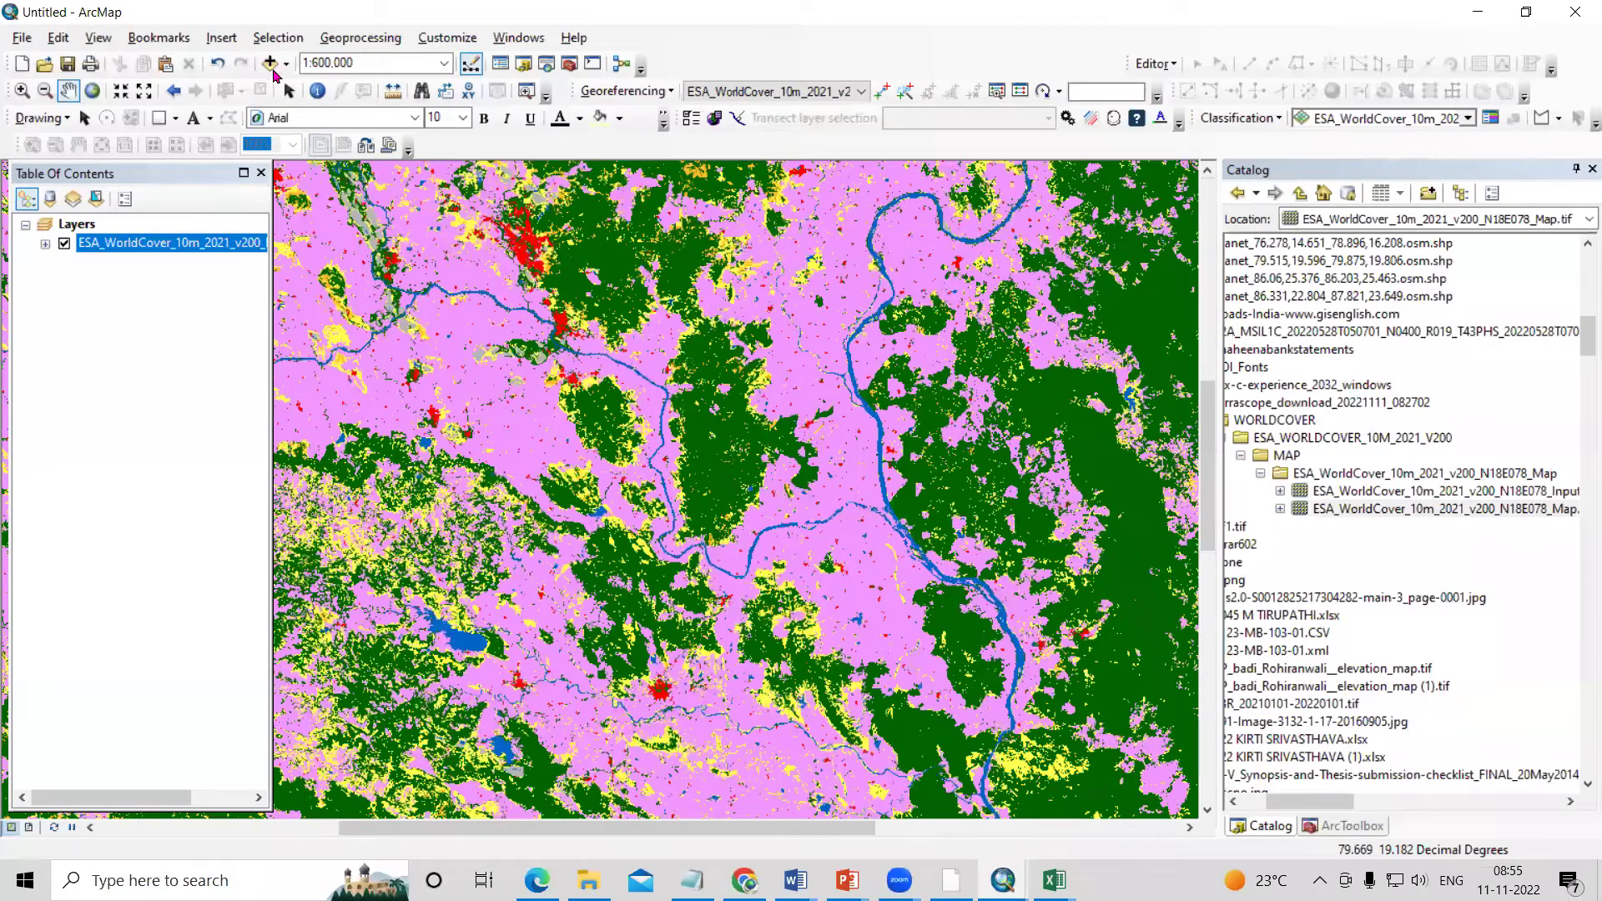
pyautogui.click(287, 65)
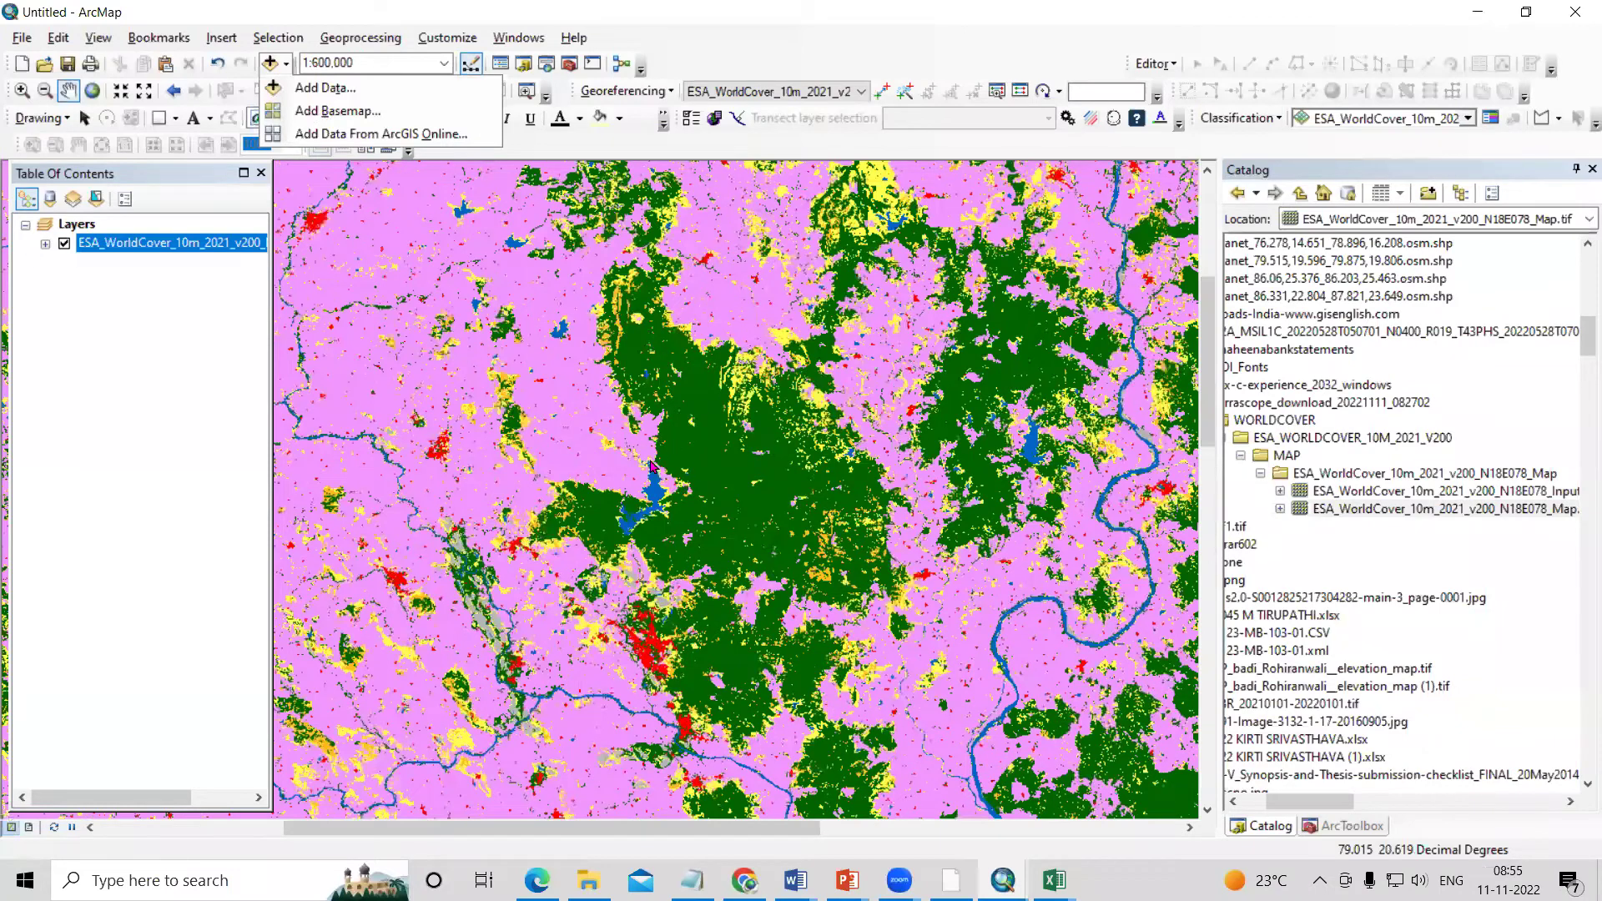
pyautogui.press('b')
pyautogui.click(949, 699)
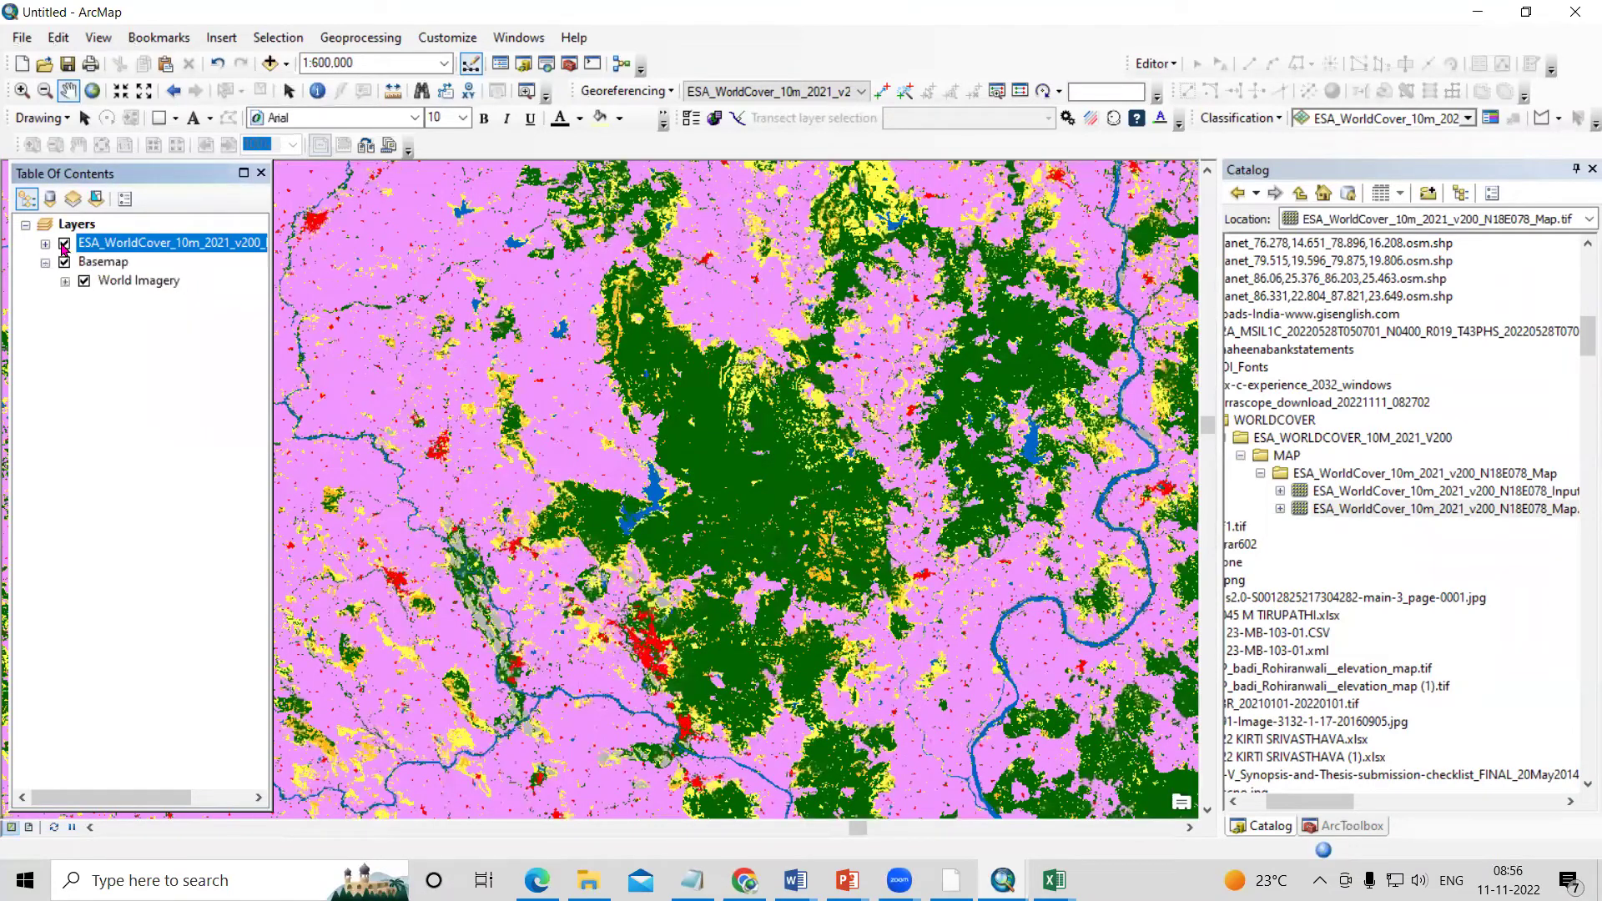
# - Compare the WorldCover land cover with the satellite imagery over the forest and built-up areas by toggling the layer's visibility
pyautogui.press('space')
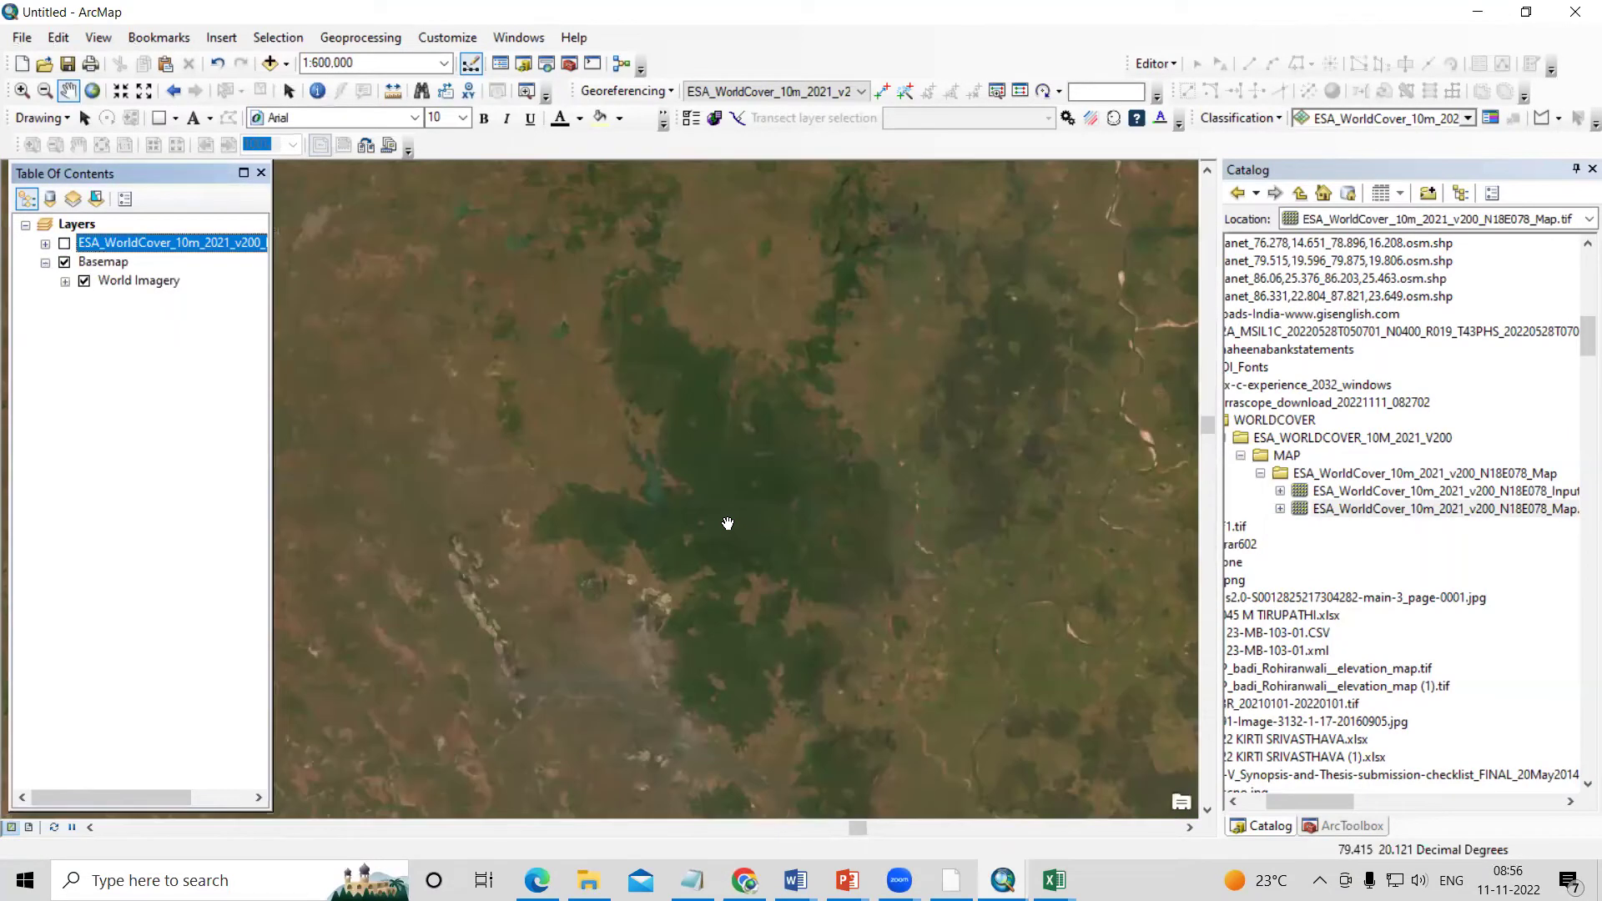
pyautogui.scroll(-3, 573, 467)
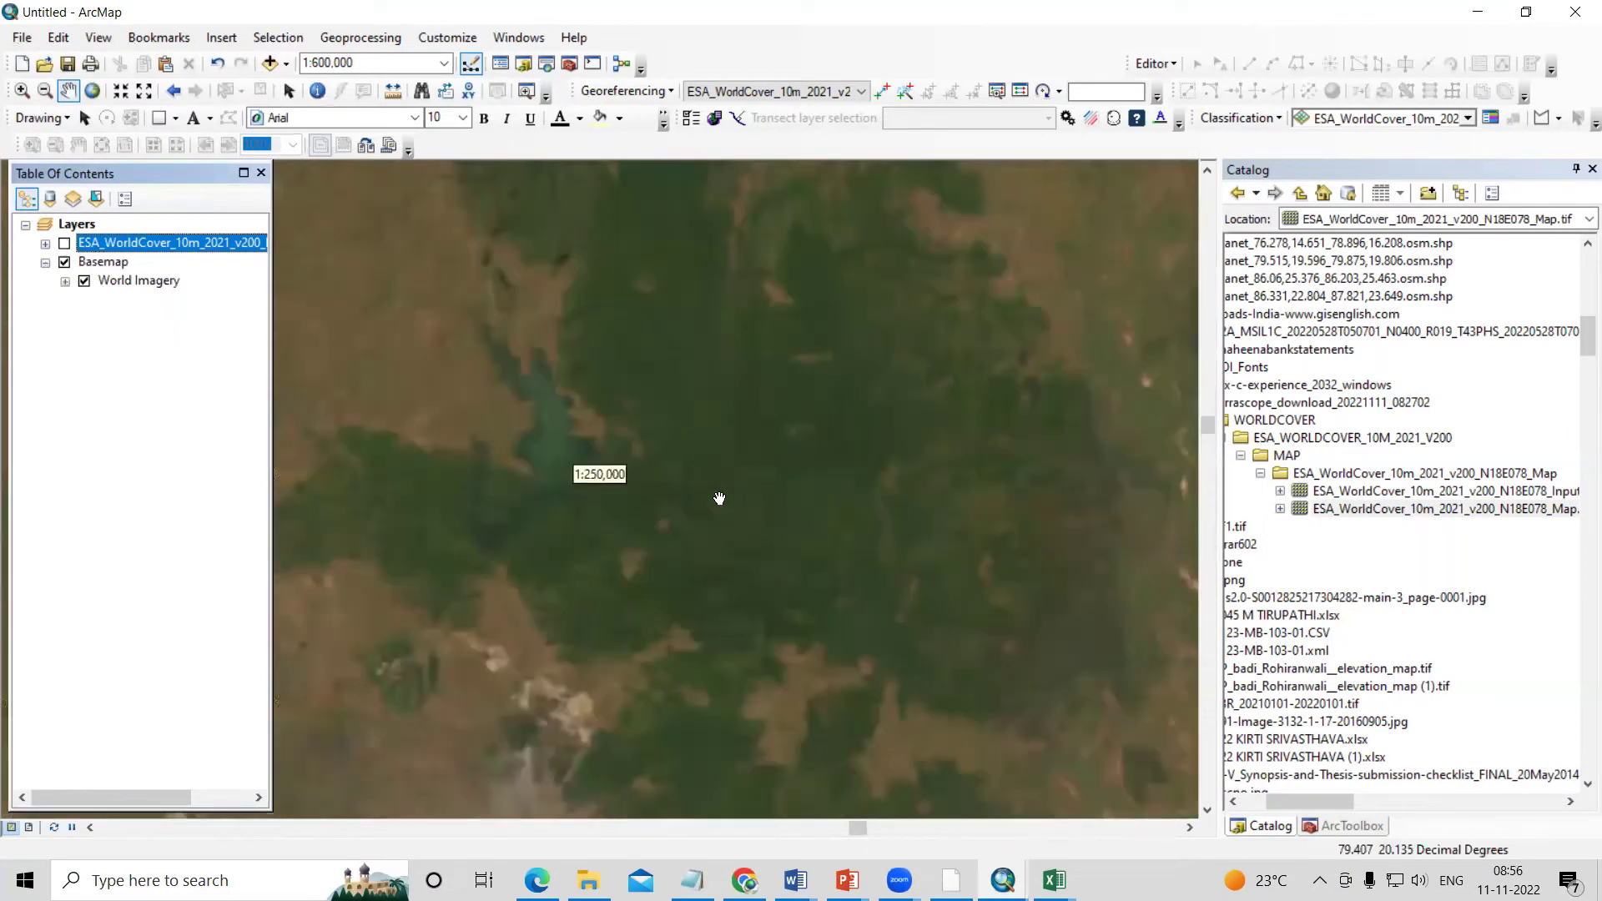
pyautogui.click(65, 243)
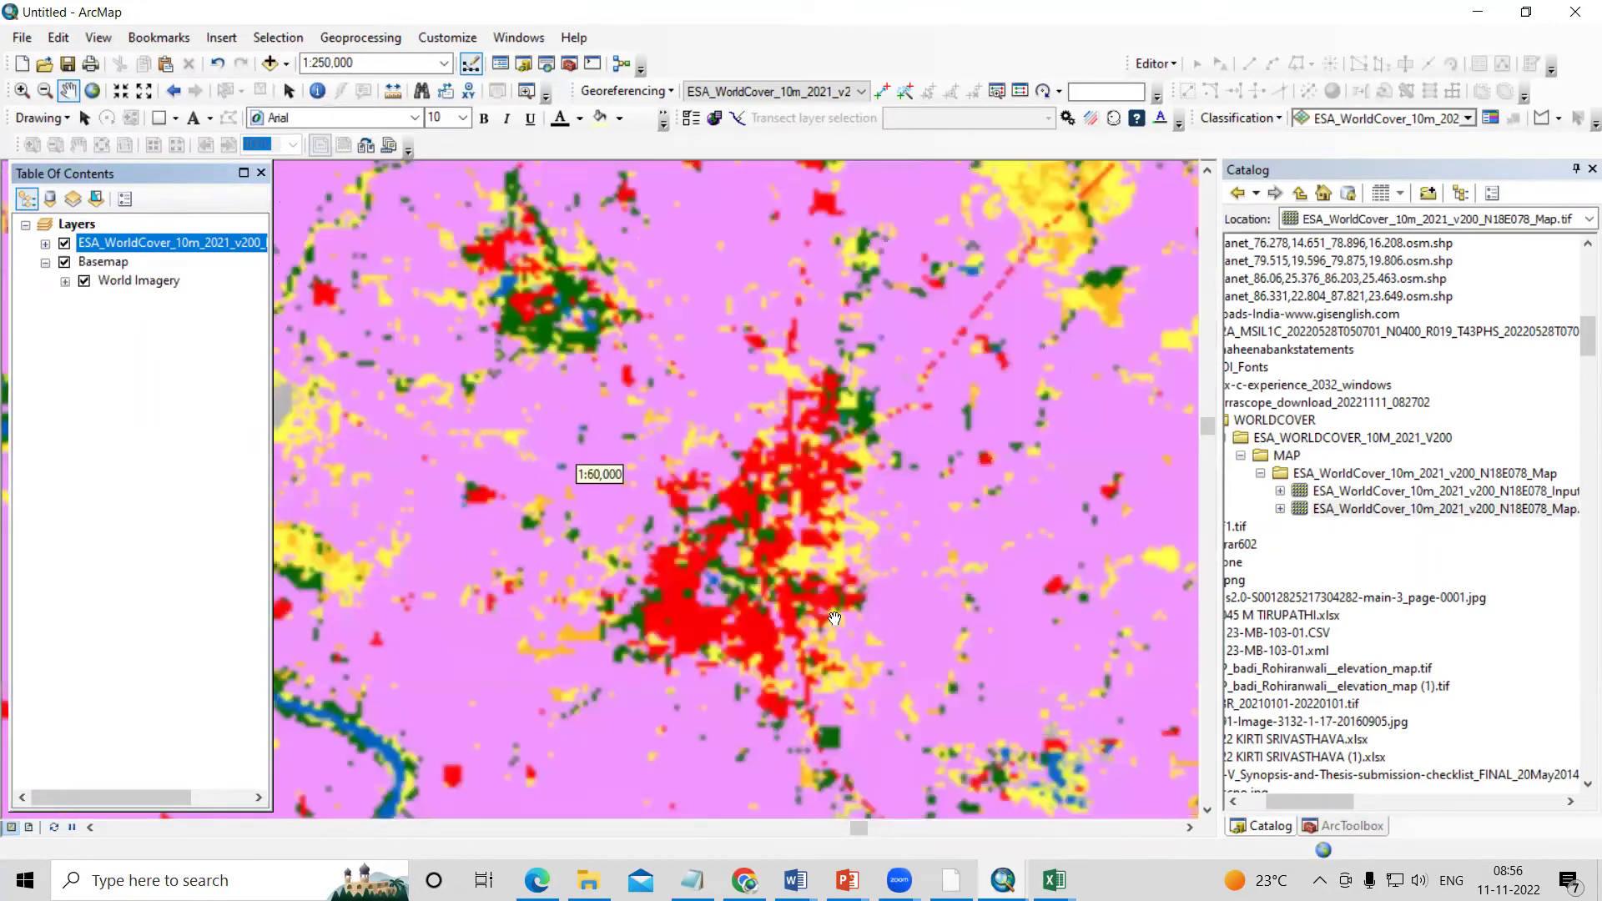
pyautogui.click(63, 243)
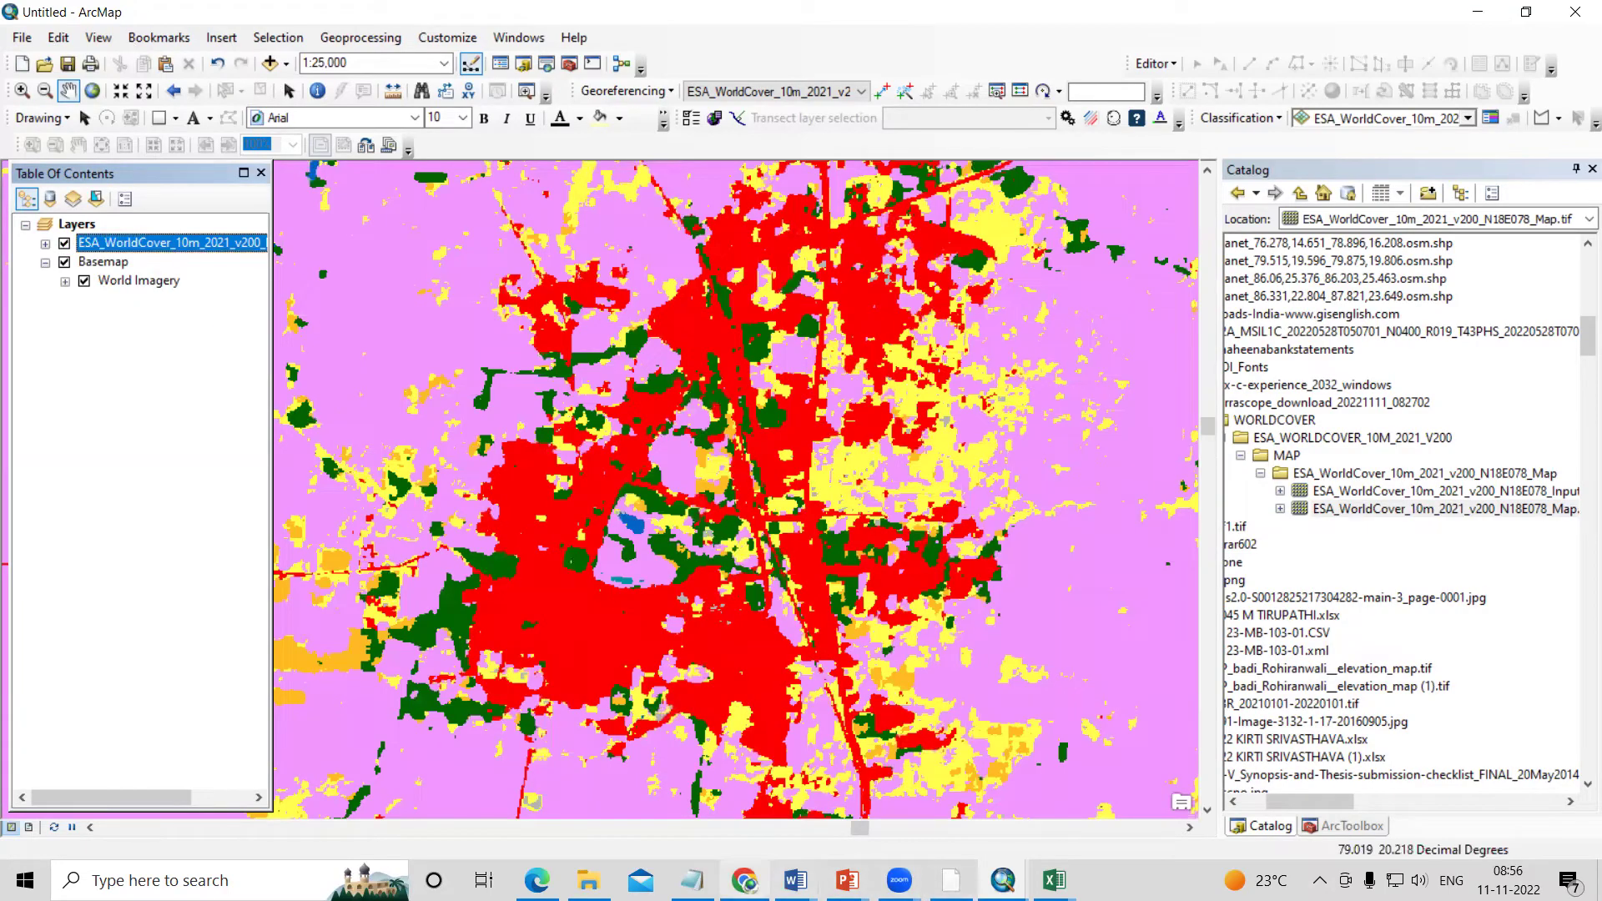
# - Switch back to the WorldCover Viewer in Chrome, reopen the download options for WorldCover V1 2020 and review the extent setting
pyautogui.click(744, 880)
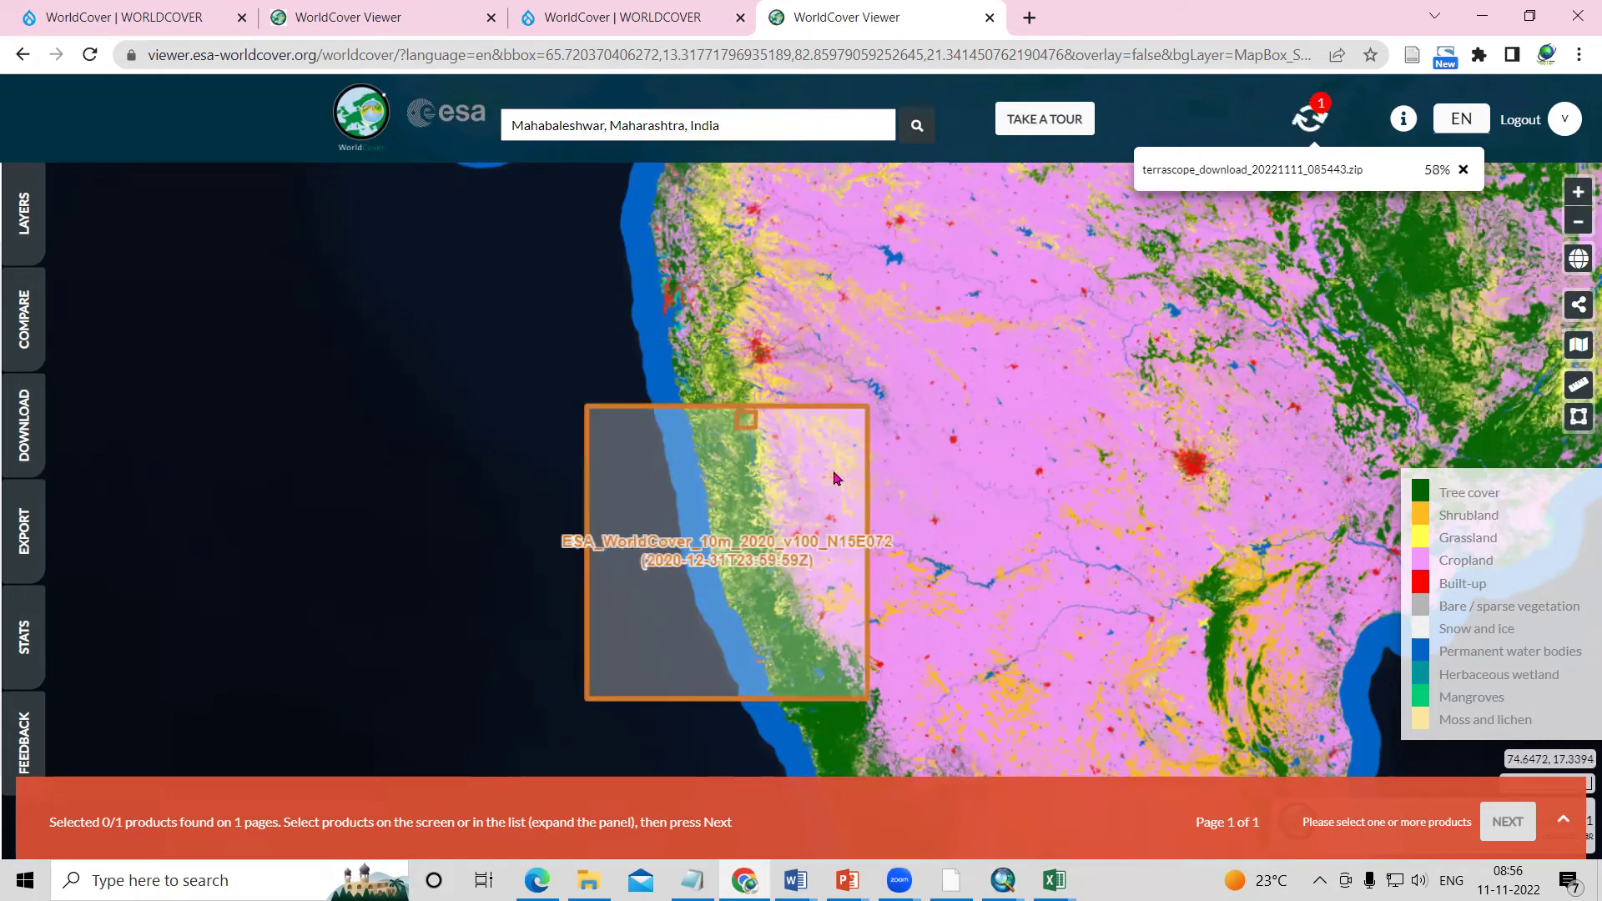
pyautogui.scroll(-1, 856, 506)
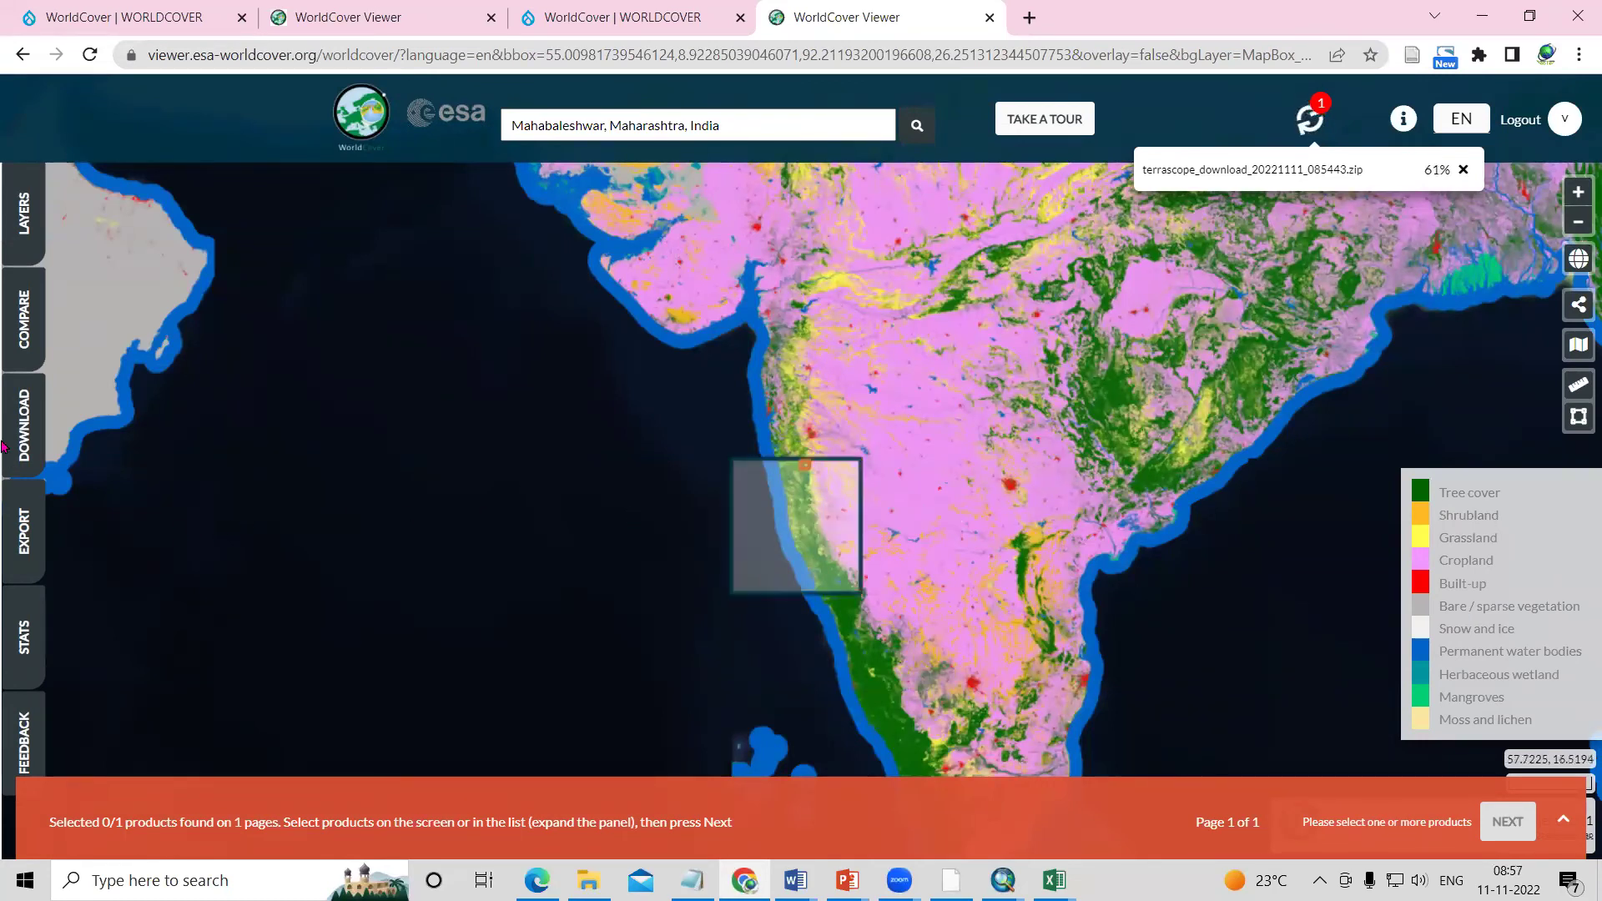
pyautogui.click(23, 426)
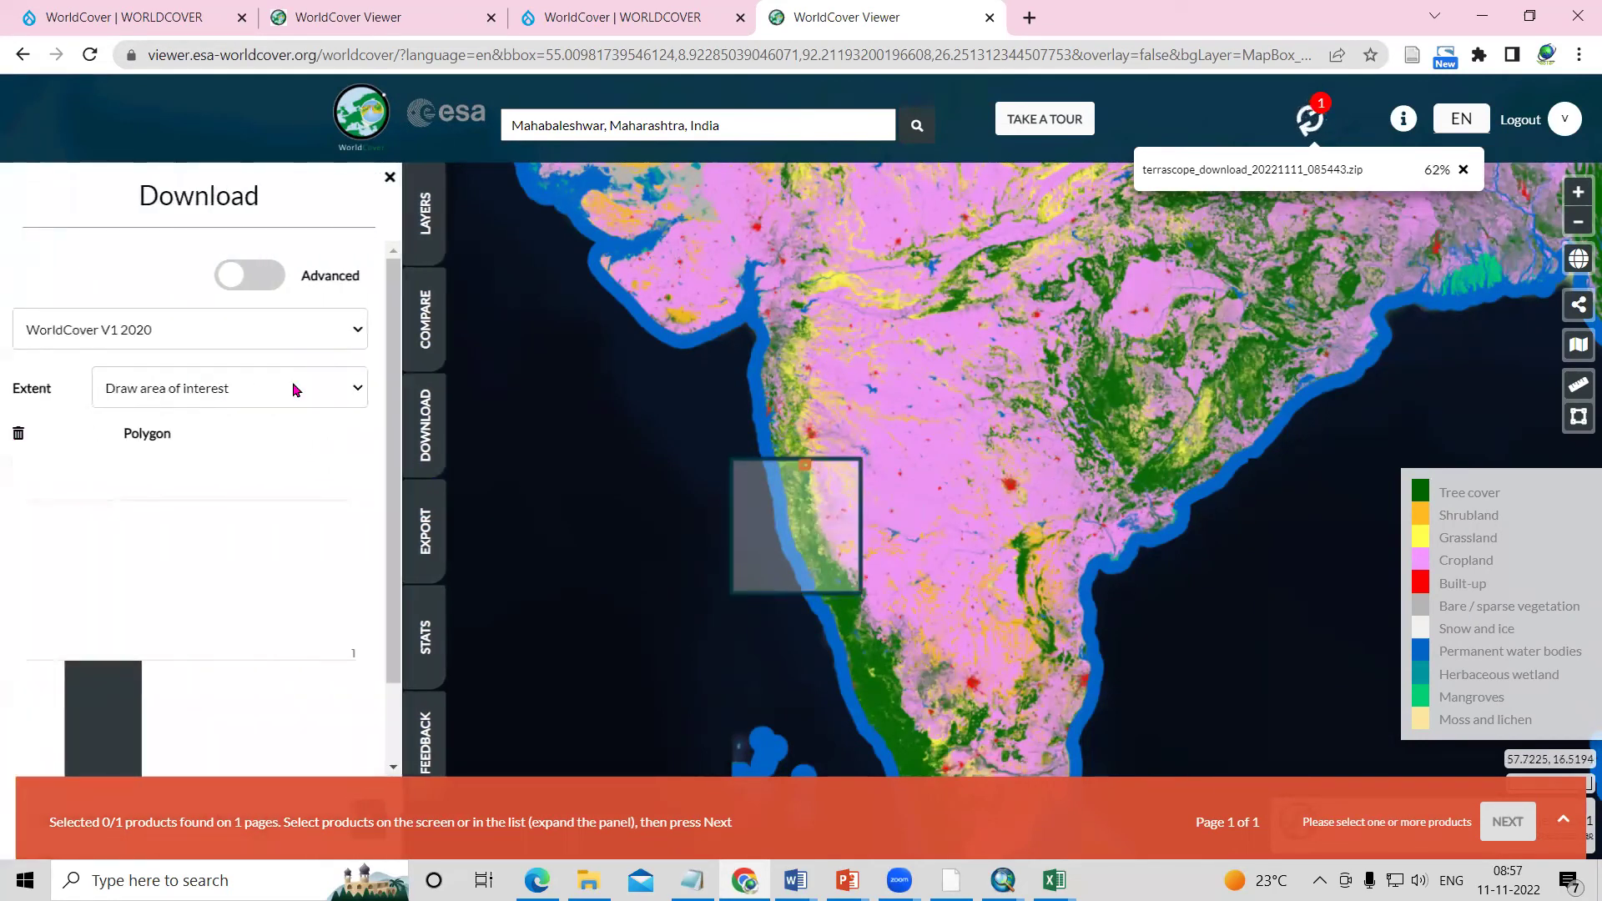
pyautogui.click(328, 389)
pyautogui.click(327, 388)
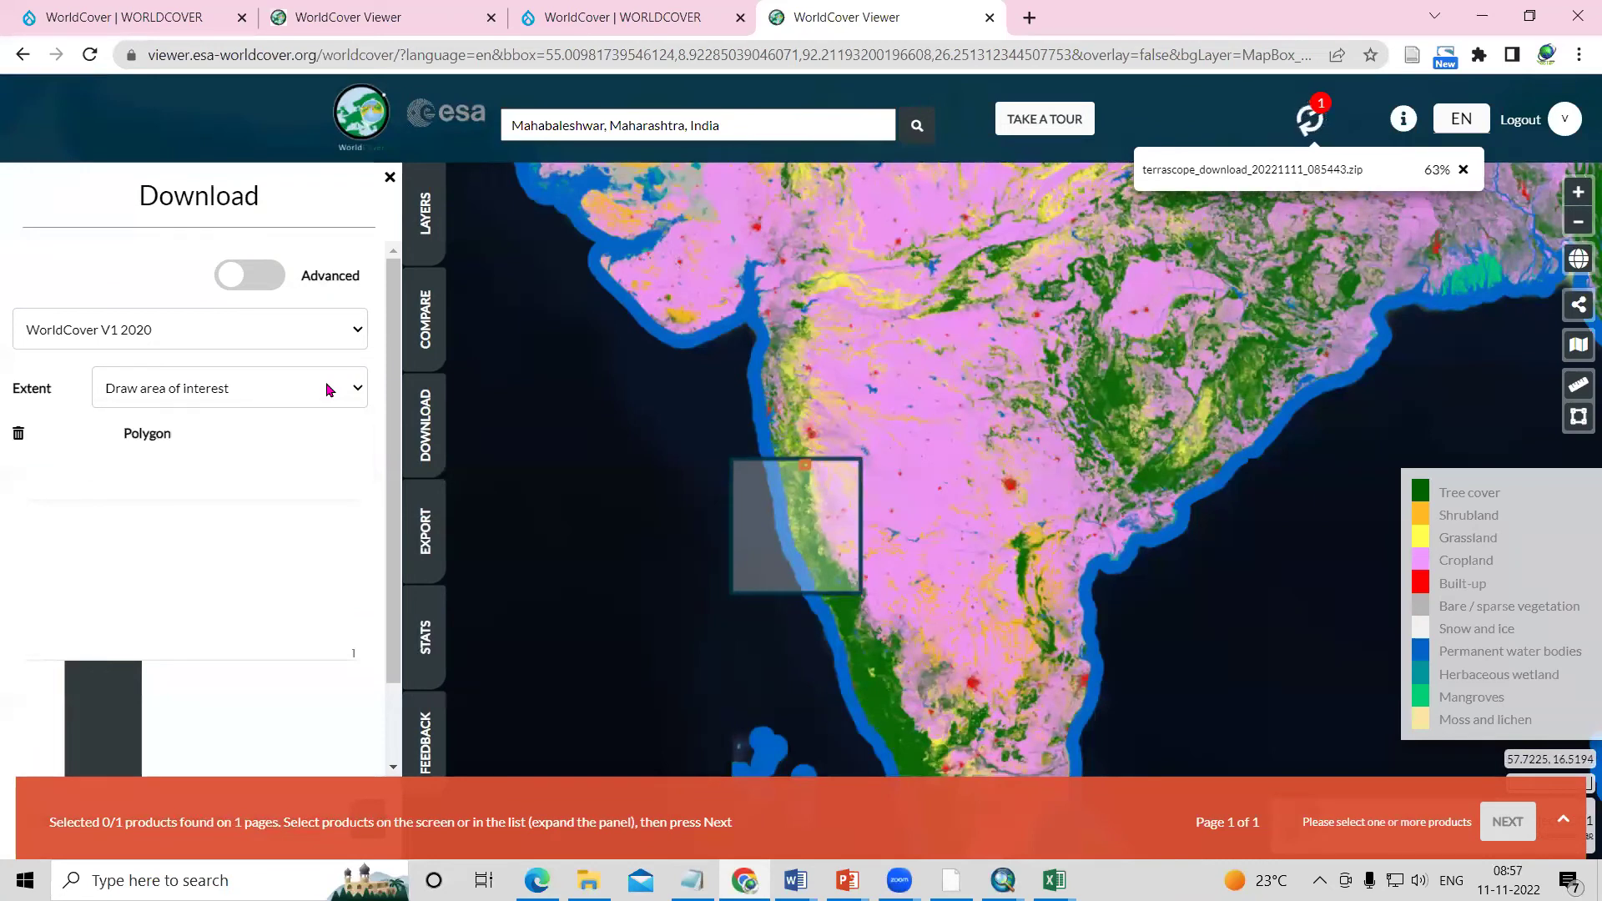